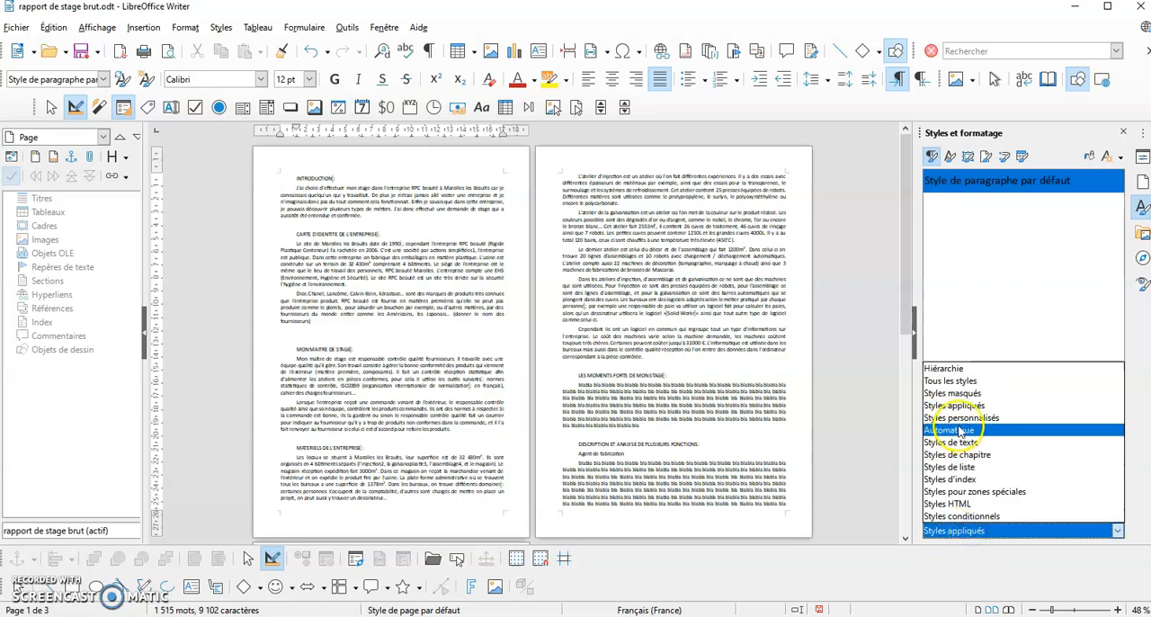
Filter the paragraph styles to Automatique and look through the list down to the Titre styles
click(955, 431)
scroll(1052, 256, down, 15)
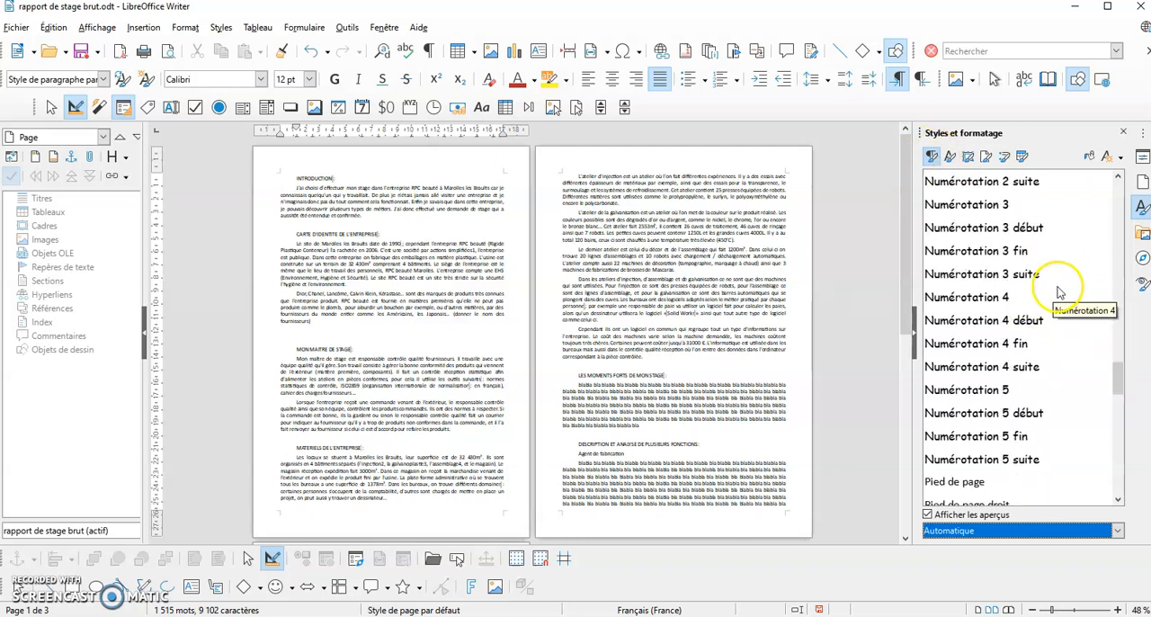
scroll(1115, 296, down, 5)
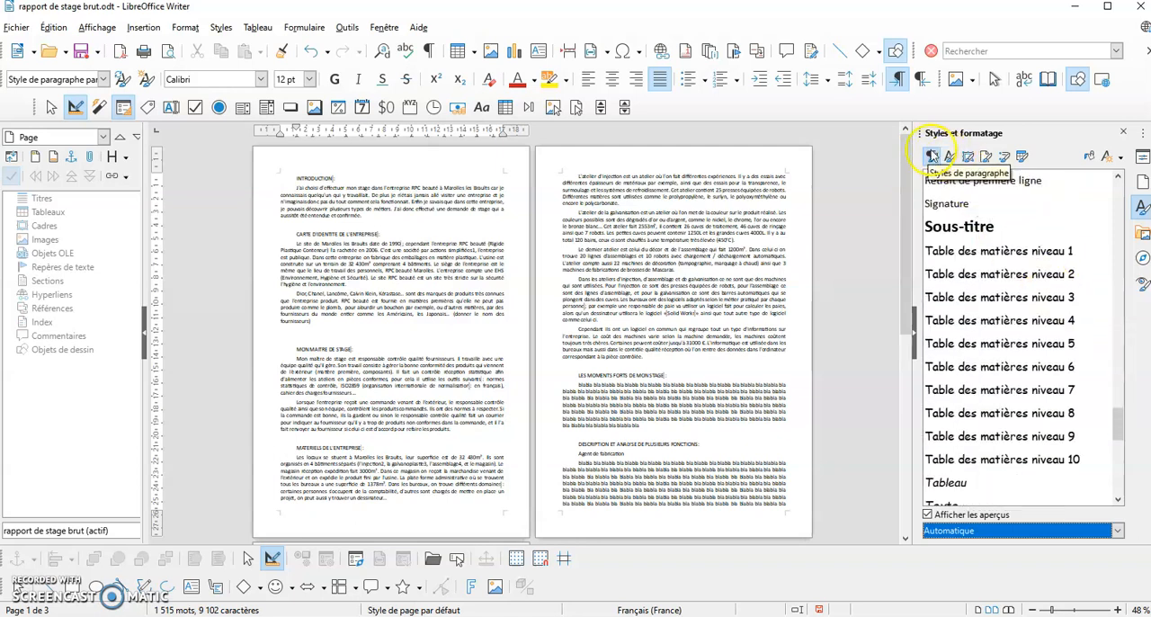
scroll(966, 314, down, 4)
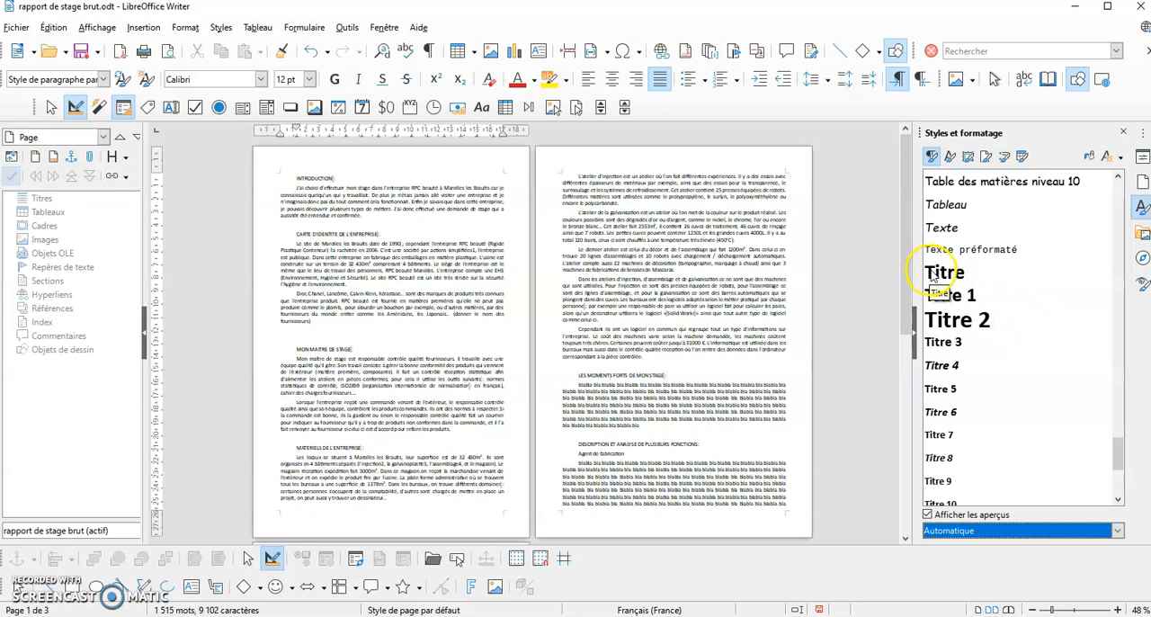
drag(1115, 455, 1113, 179)
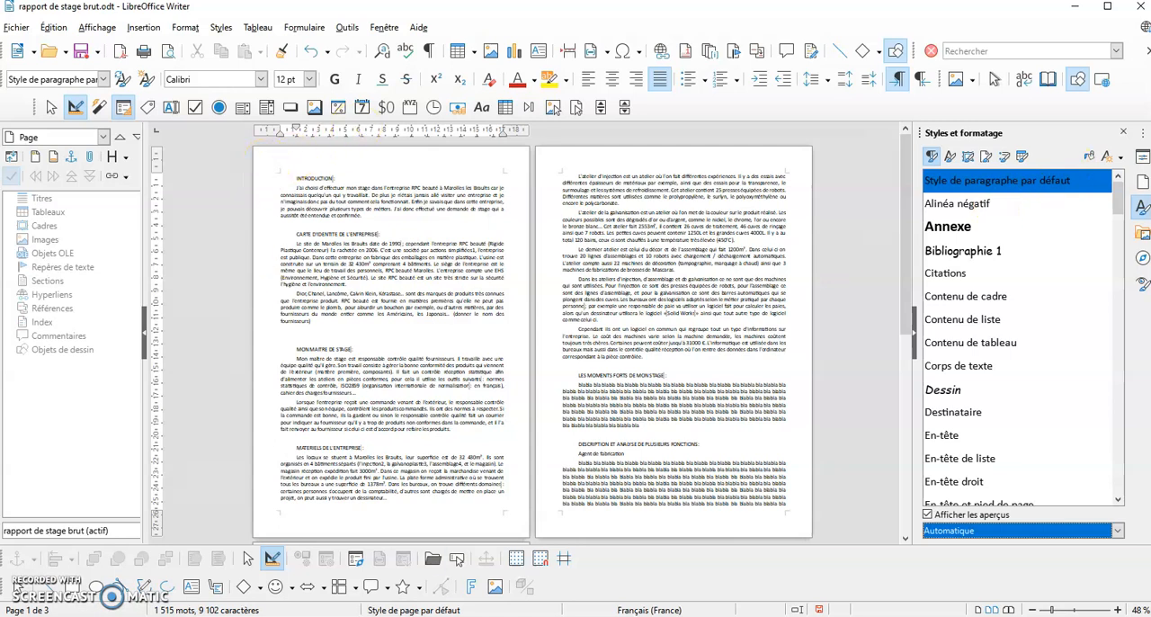
mouse_move(525, 616)
click(445, 575)
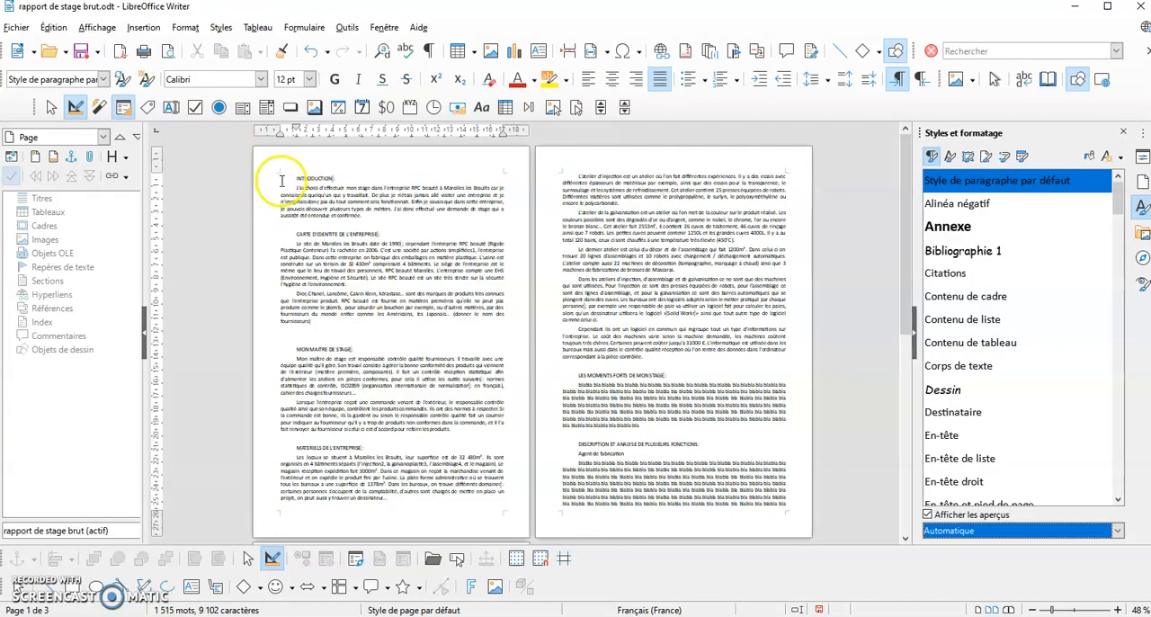
Insert a page break before the INTRODUCTION heading to leave a blank first page, and check the resulting page layout
click(286, 177)
click(144, 28)
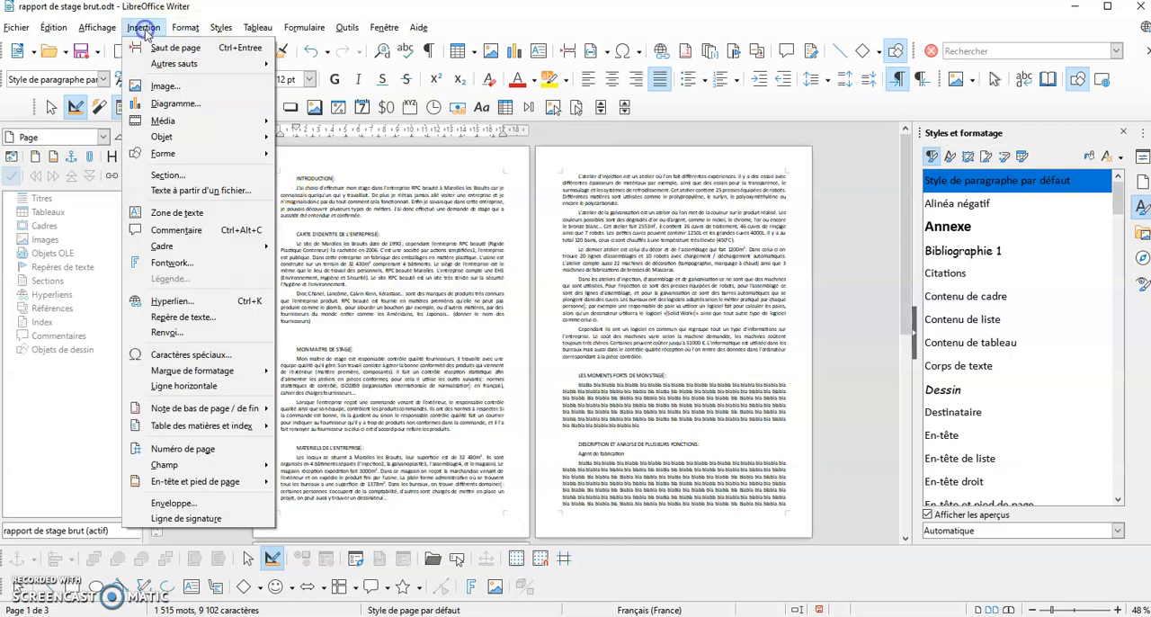
click(154, 48)
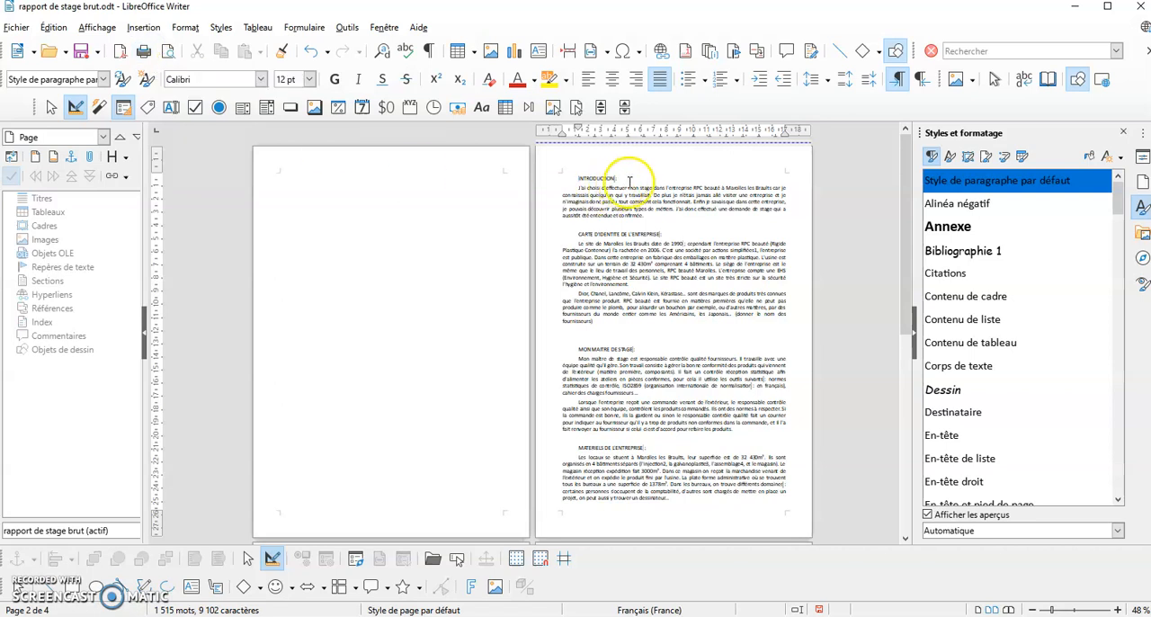
scroll(649, 292, down, 5)
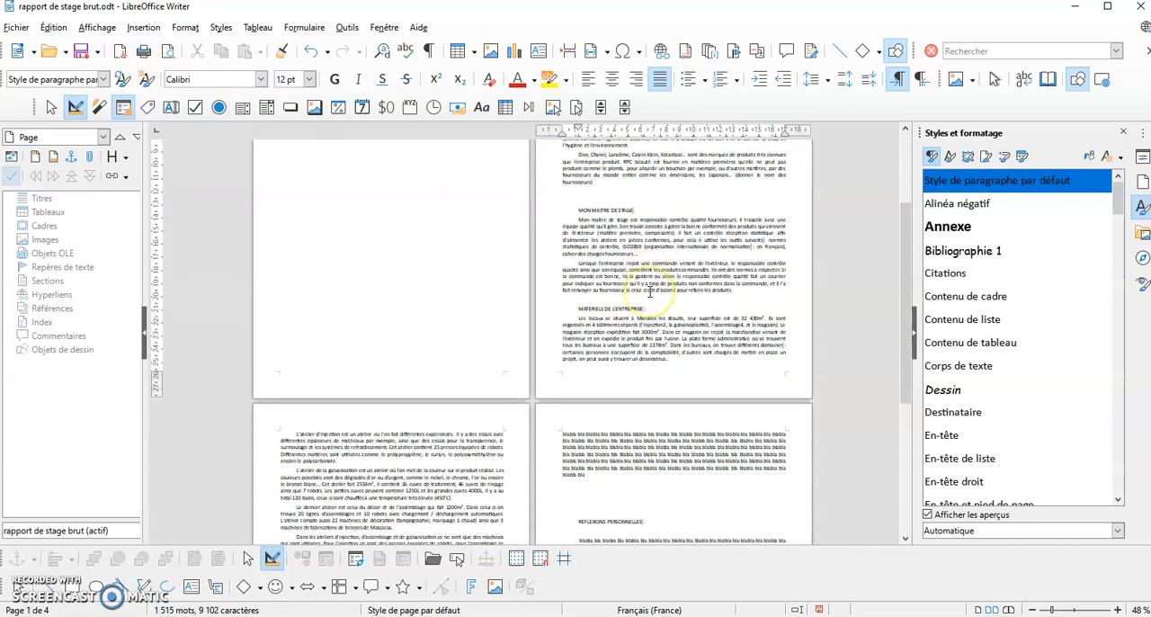
scroll(649, 291, up, 5)
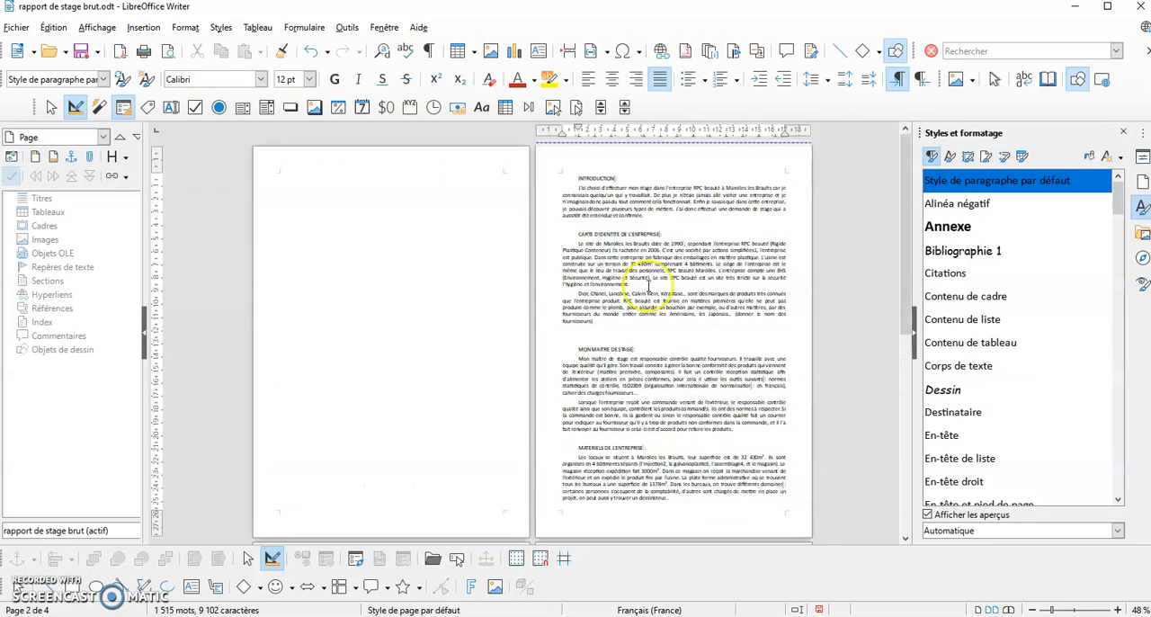
scroll(634, 203, down, 3)
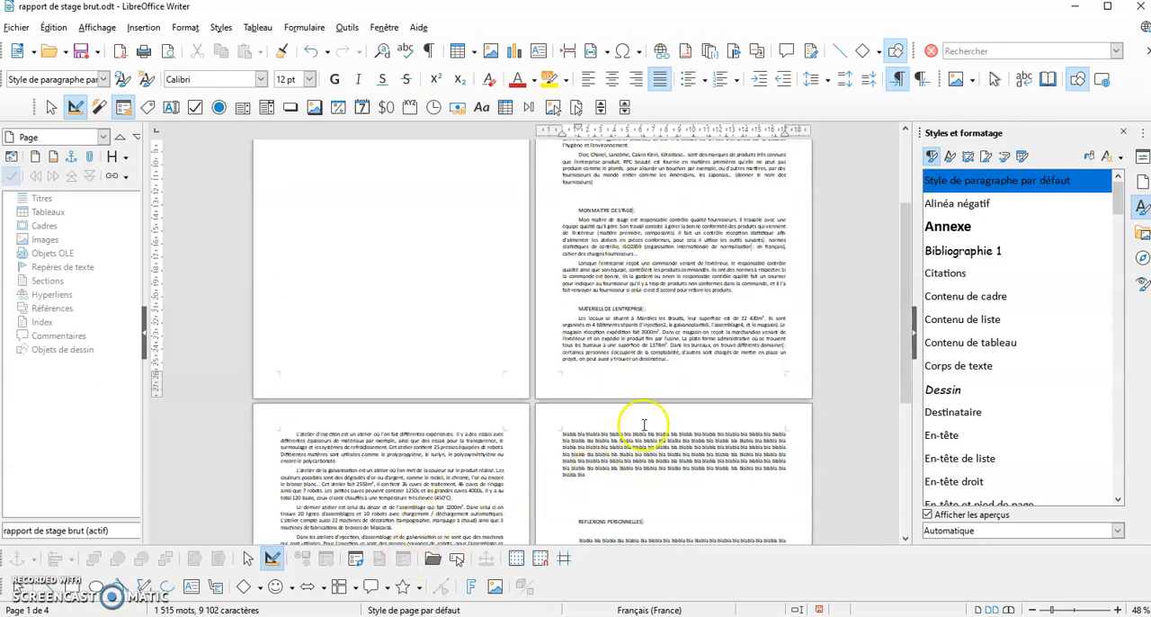
scroll(642, 423, up, 3)
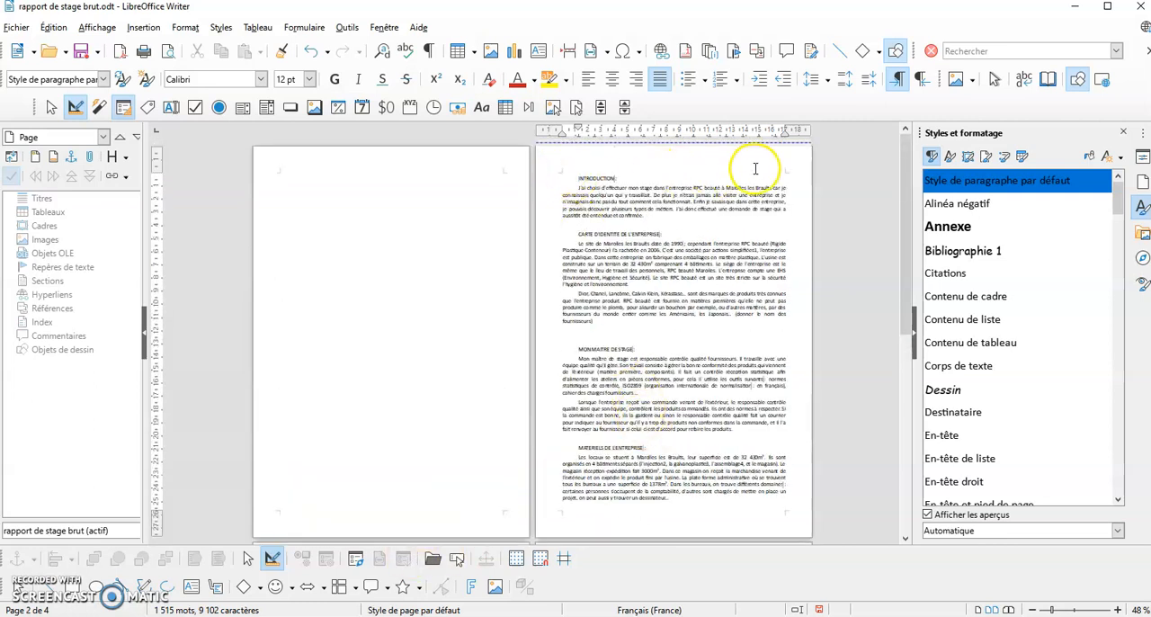
Display the page styles and check which one applies to the third, fourth and first pages
click(986, 158)
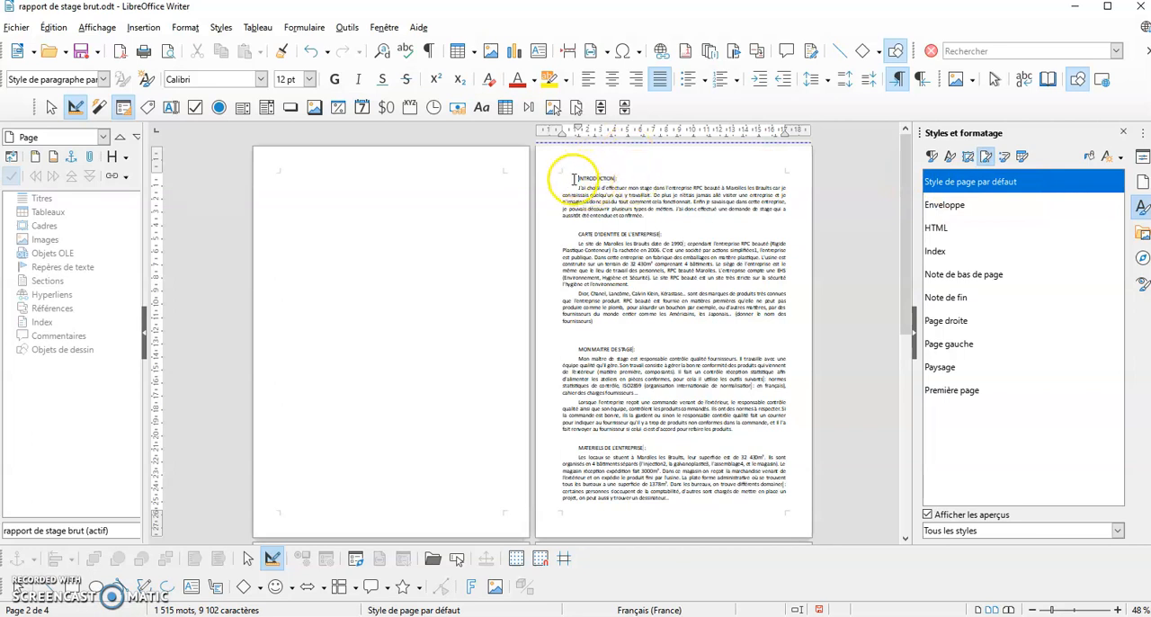
scroll(570, 503, down, 3)
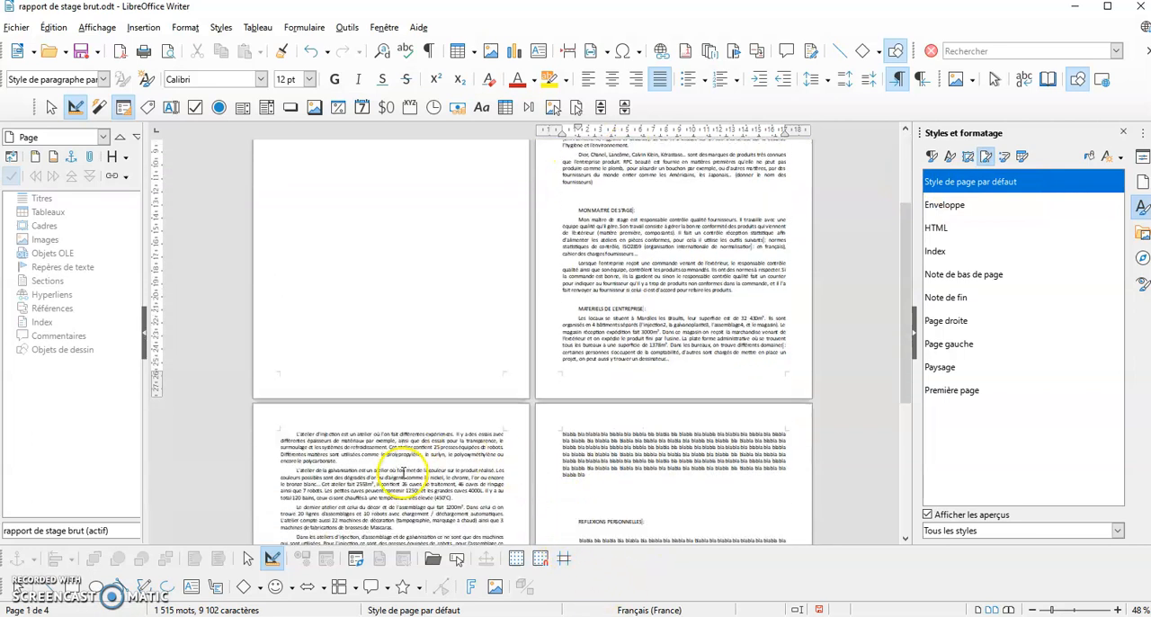
click(284, 416)
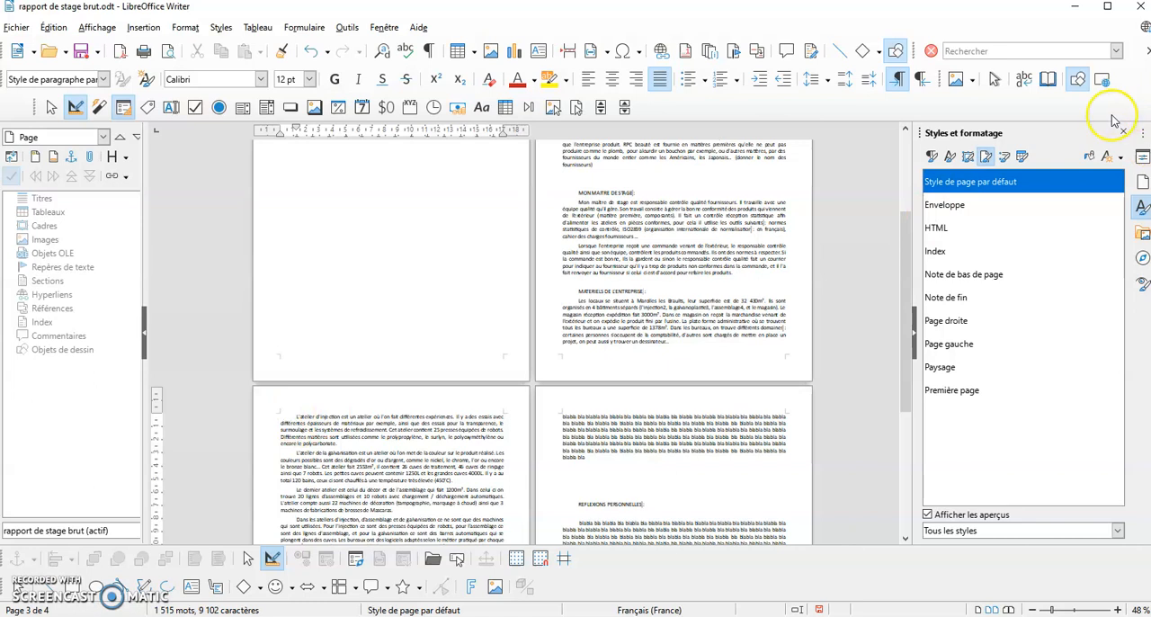
click(554, 420)
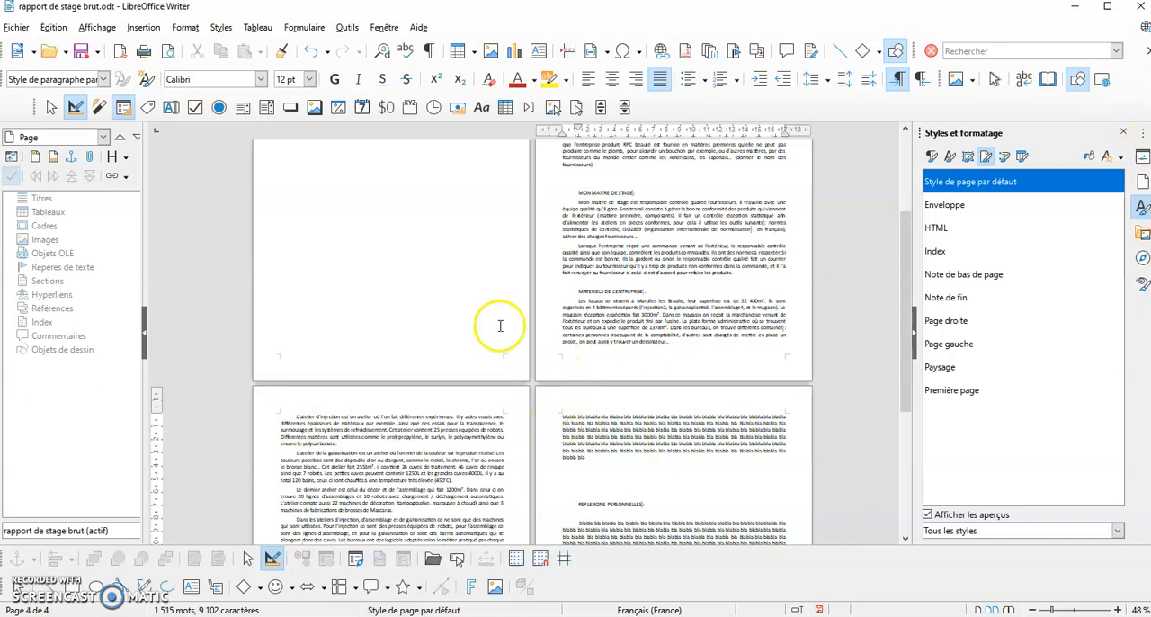
scroll(416, 244, up, 3)
click(272, 228)
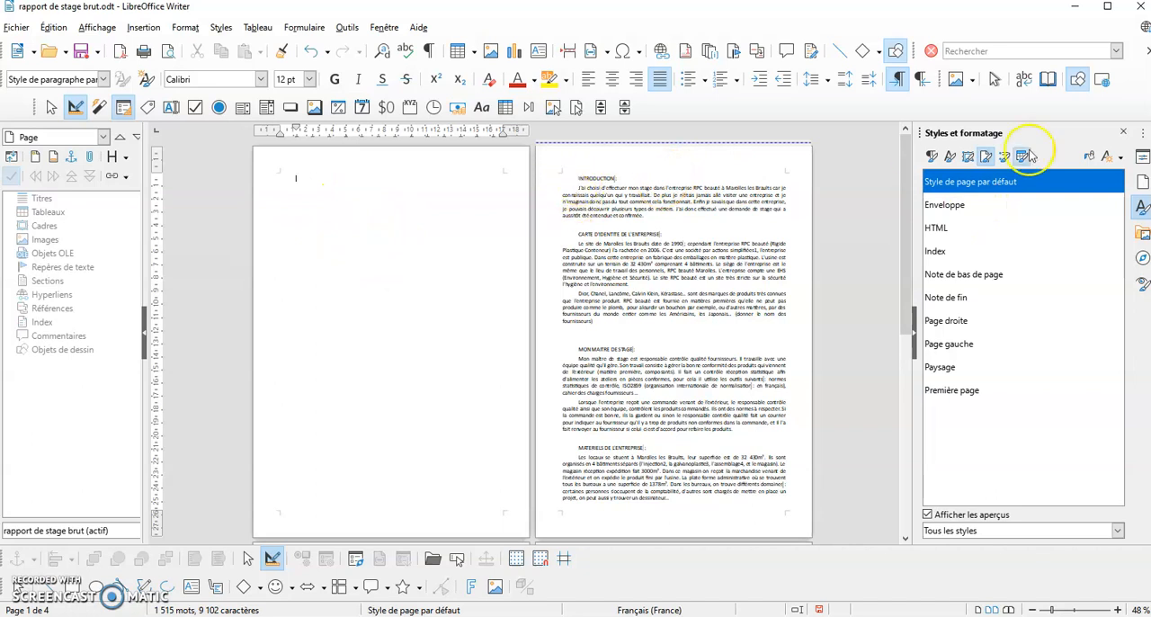
Modify the page style "Style de page par défaut" to enable both the header and the footer
right_click(989, 184)
click(1034, 206)
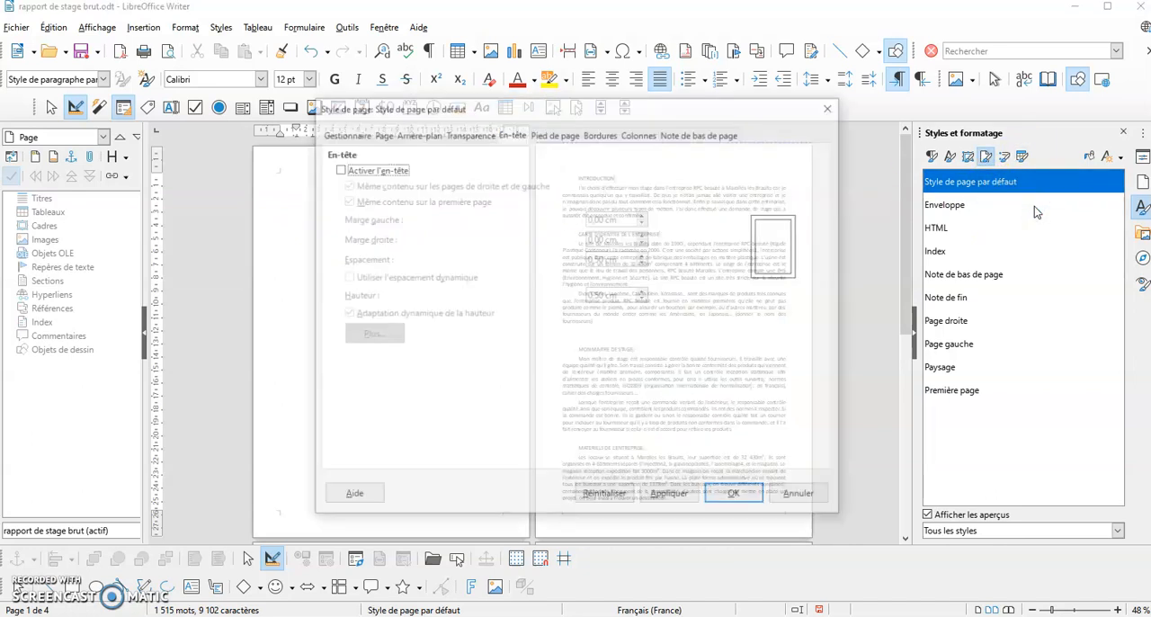
click(336, 133)
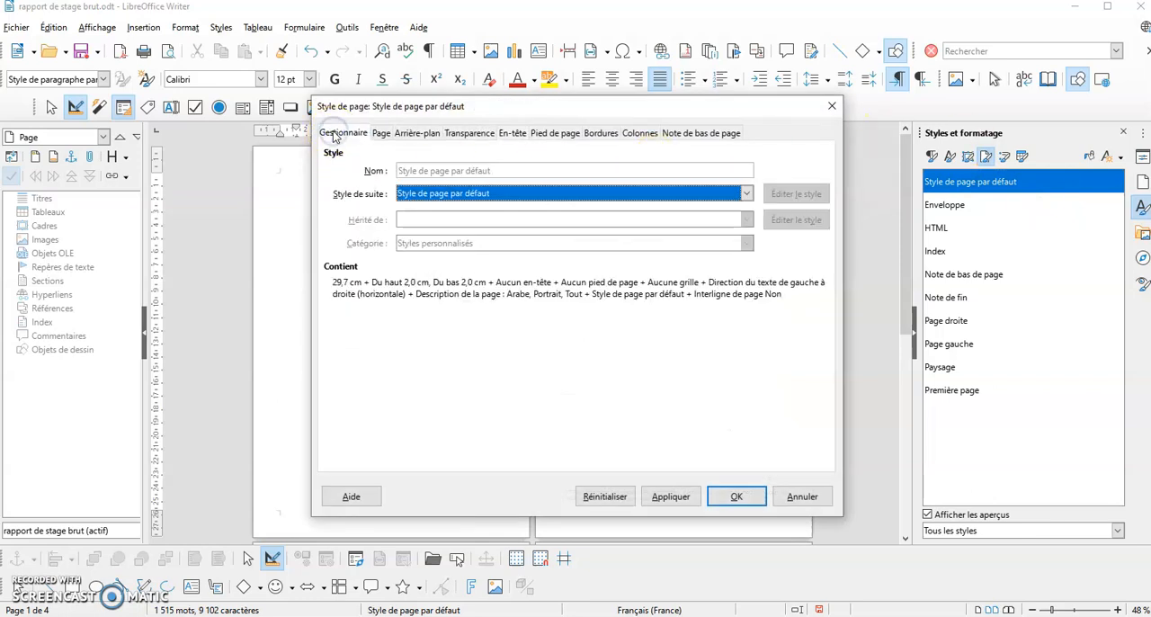
click(512, 137)
click(337, 168)
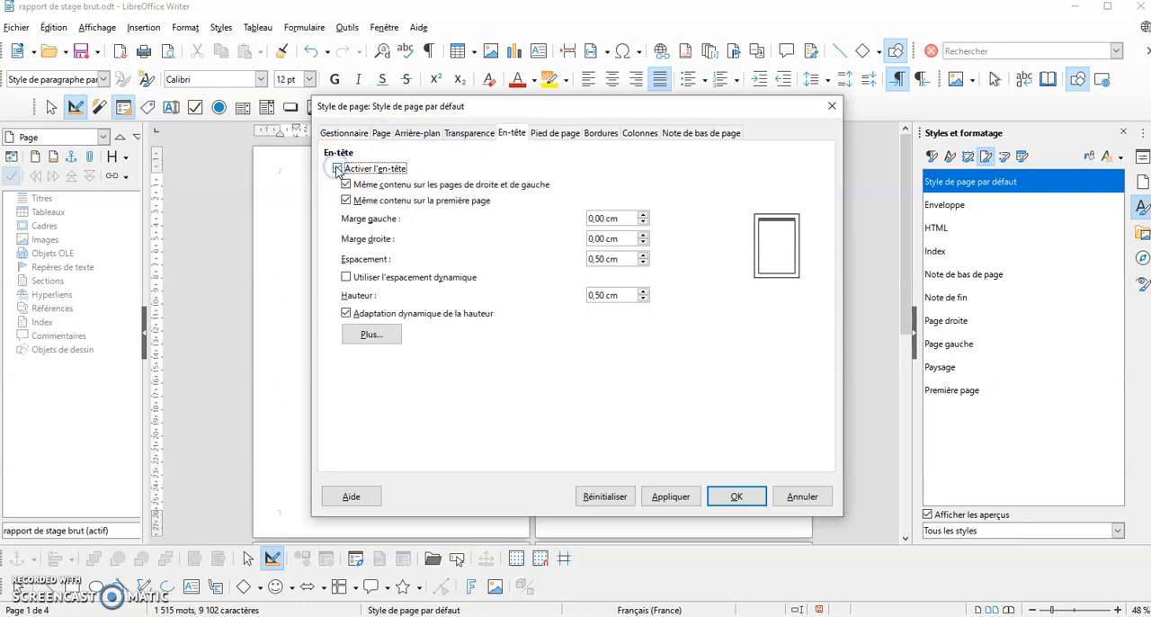
click(546, 135)
click(337, 168)
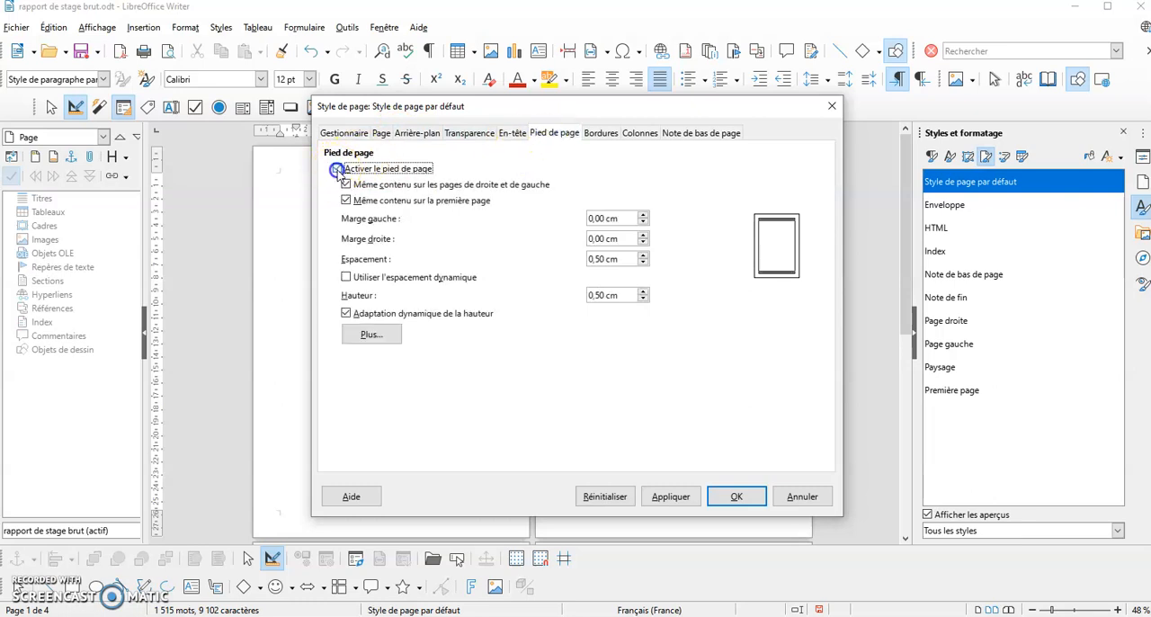
Set the default page style's right, top and bottom margins to 1,20 cm and apply the changes
click(381, 133)
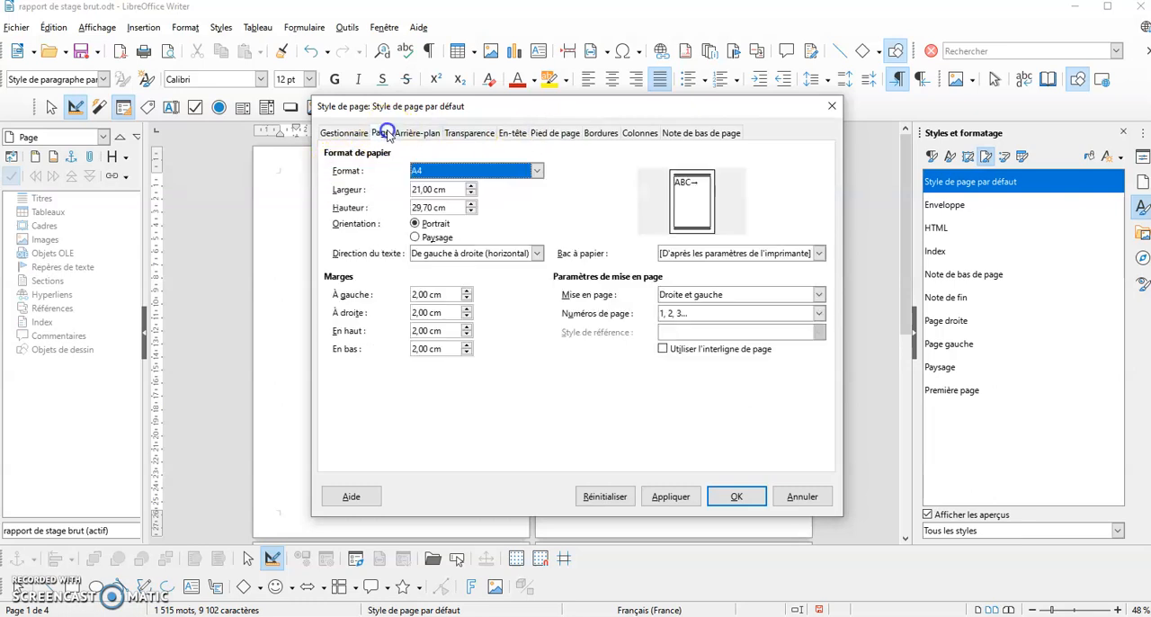
click(466, 309)
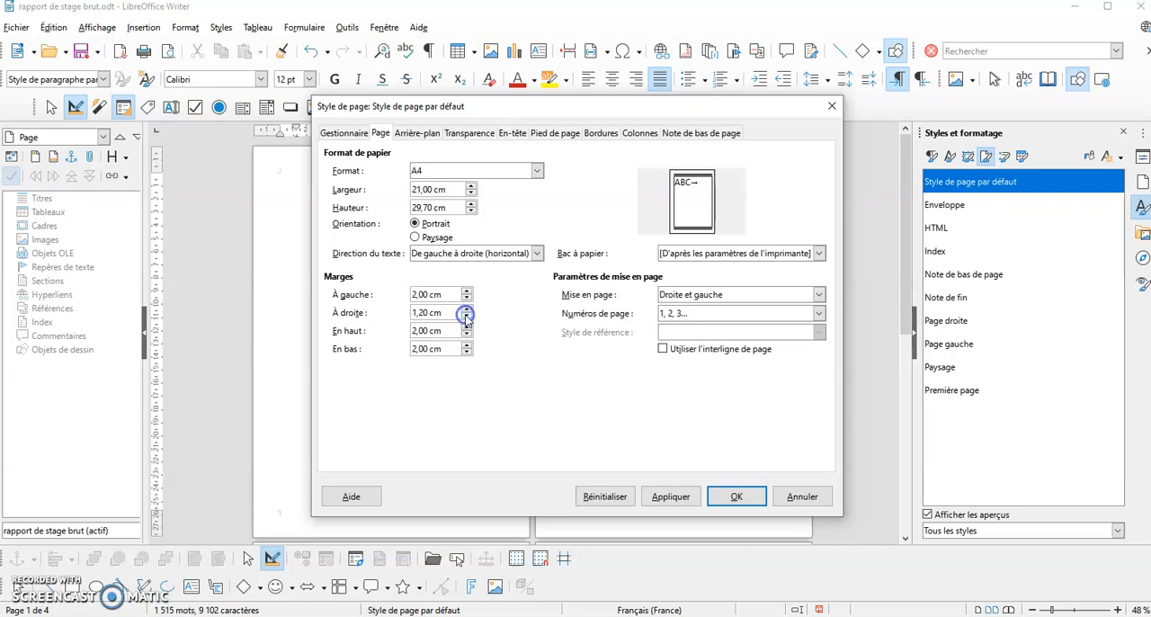
click(466, 335)
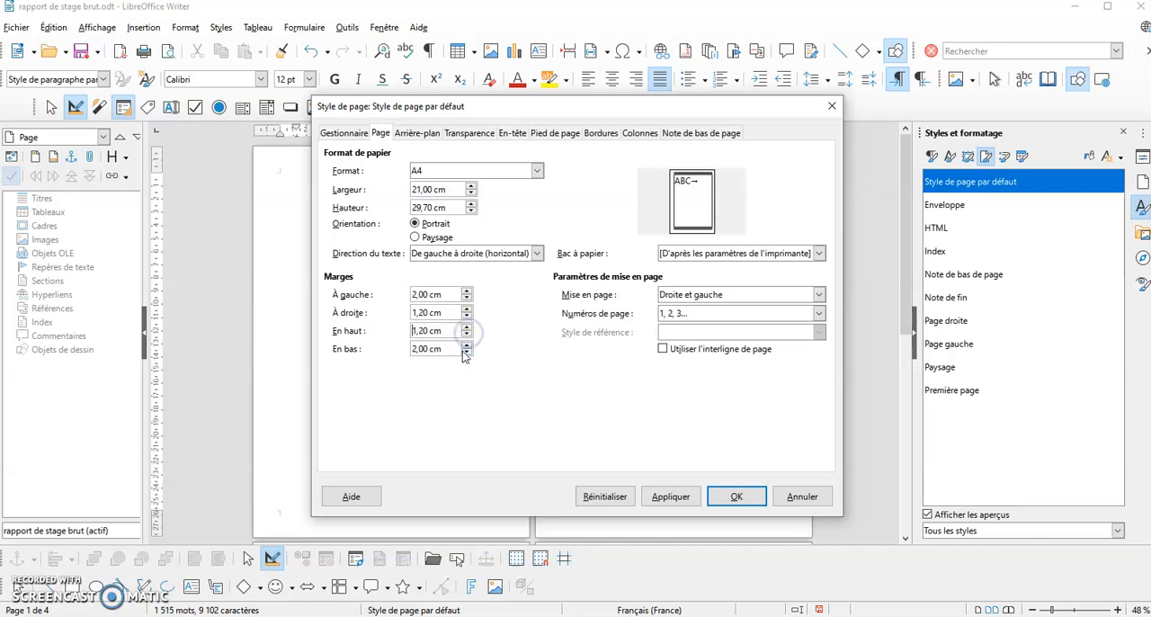
click(466, 353)
drag(501, 106, 744, 118)
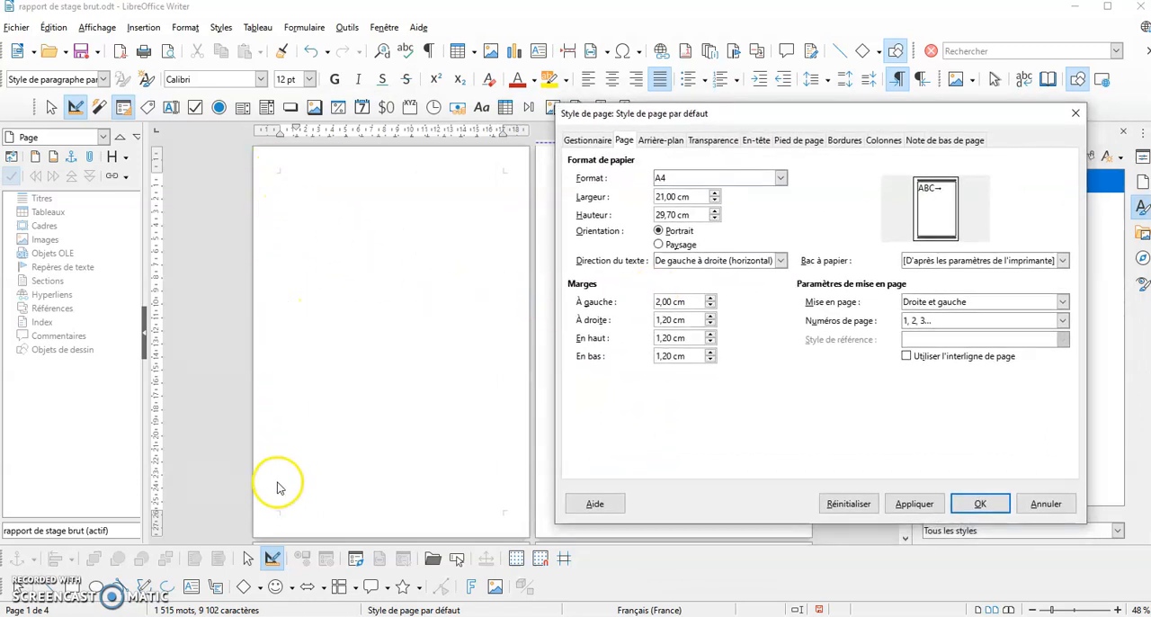
click(914, 503)
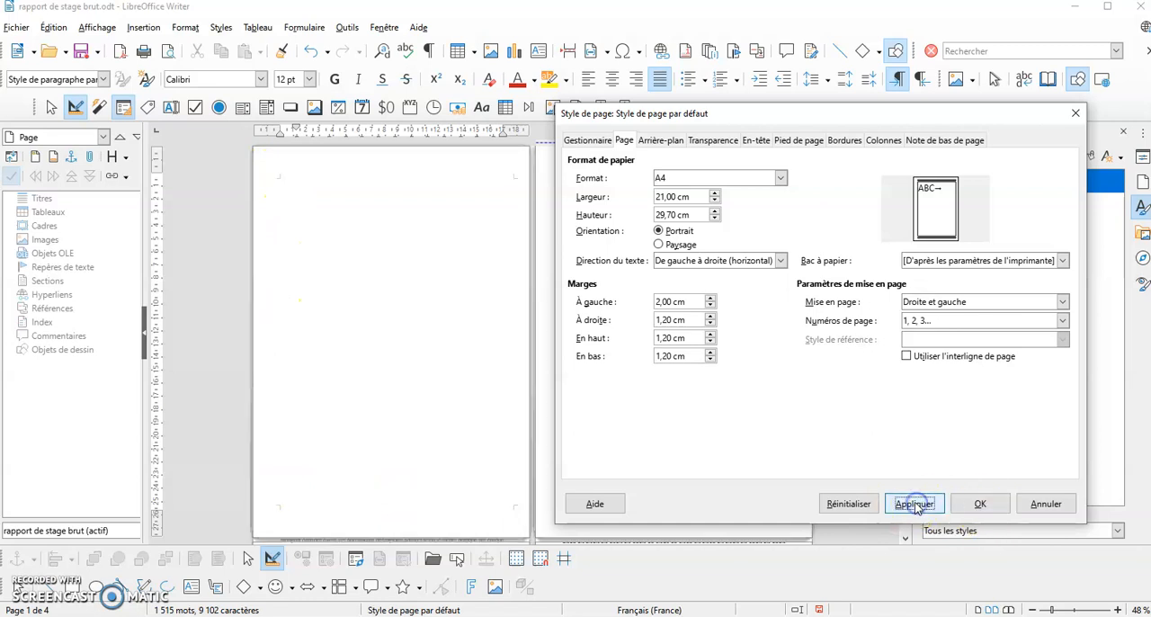
click(979, 504)
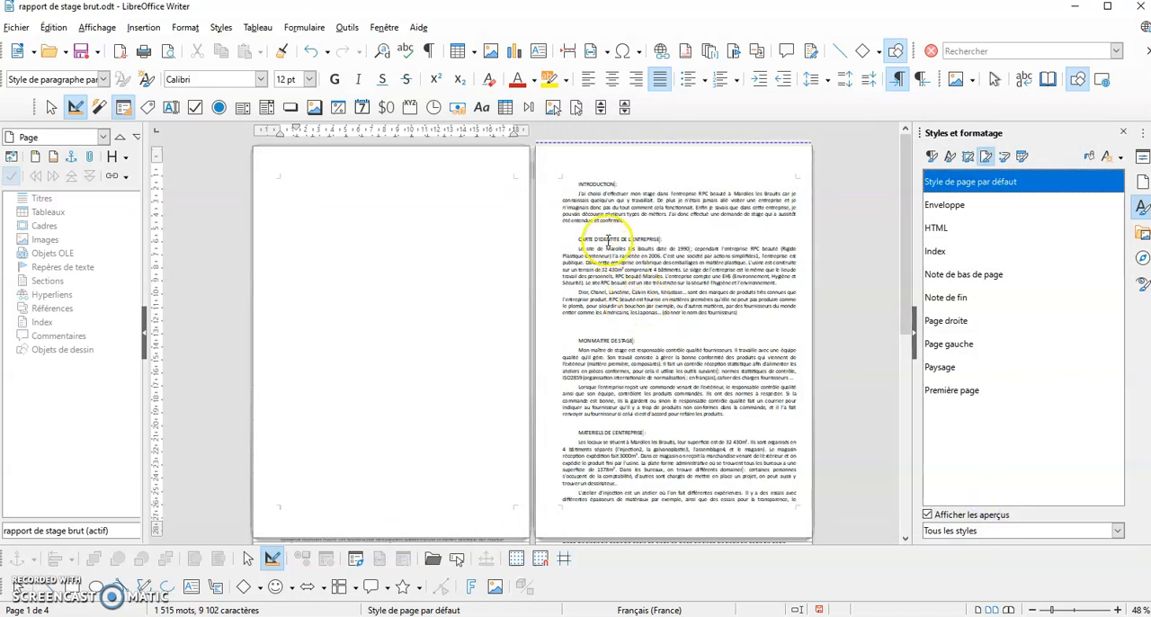
Enter "Stage en entreprise" in the header and move its right tab stop to the right margin at 100 % zoom
click(569, 167)
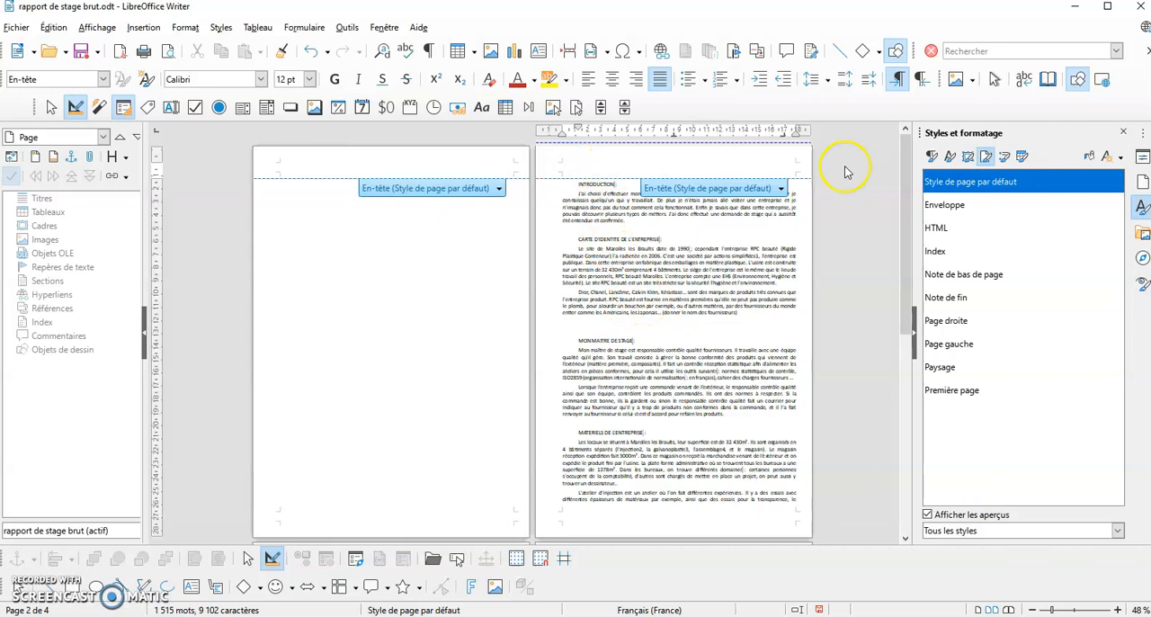
click(559, 164)
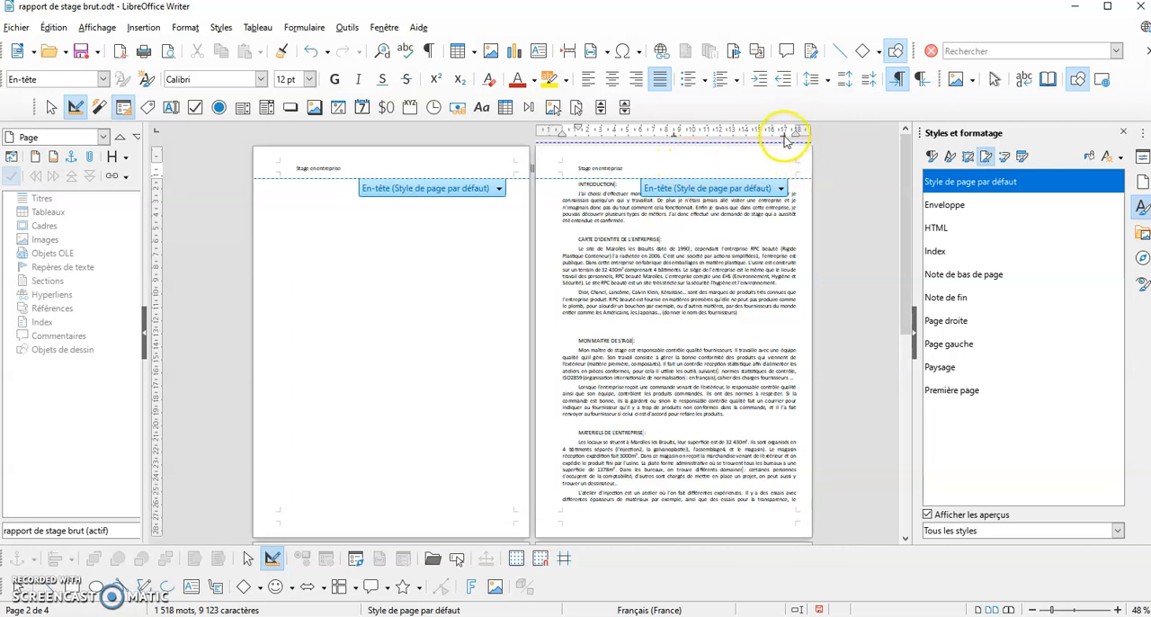
click(1074, 609)
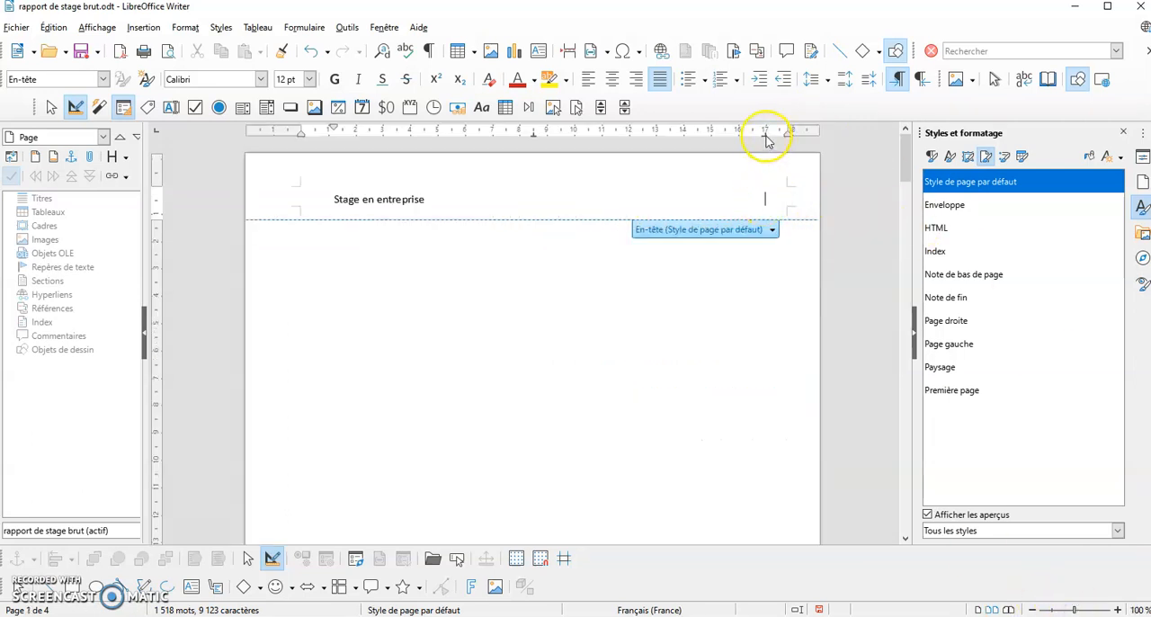
drag(766, 137, 787, 139)
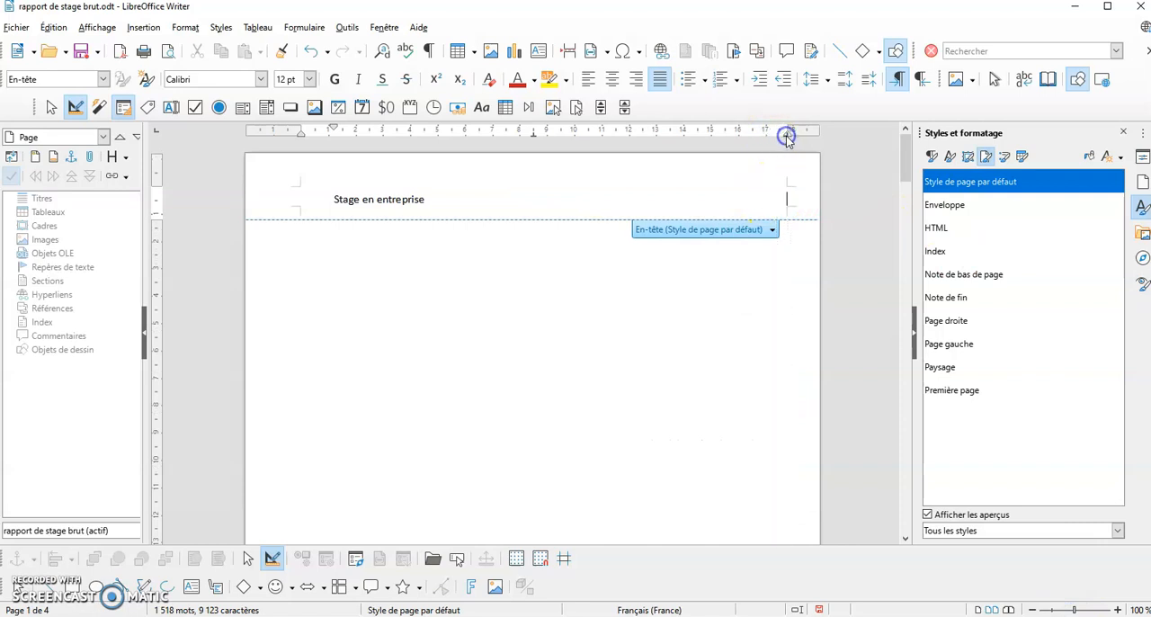
Insert a date field at the right tab stop of the header
click(781, 206)
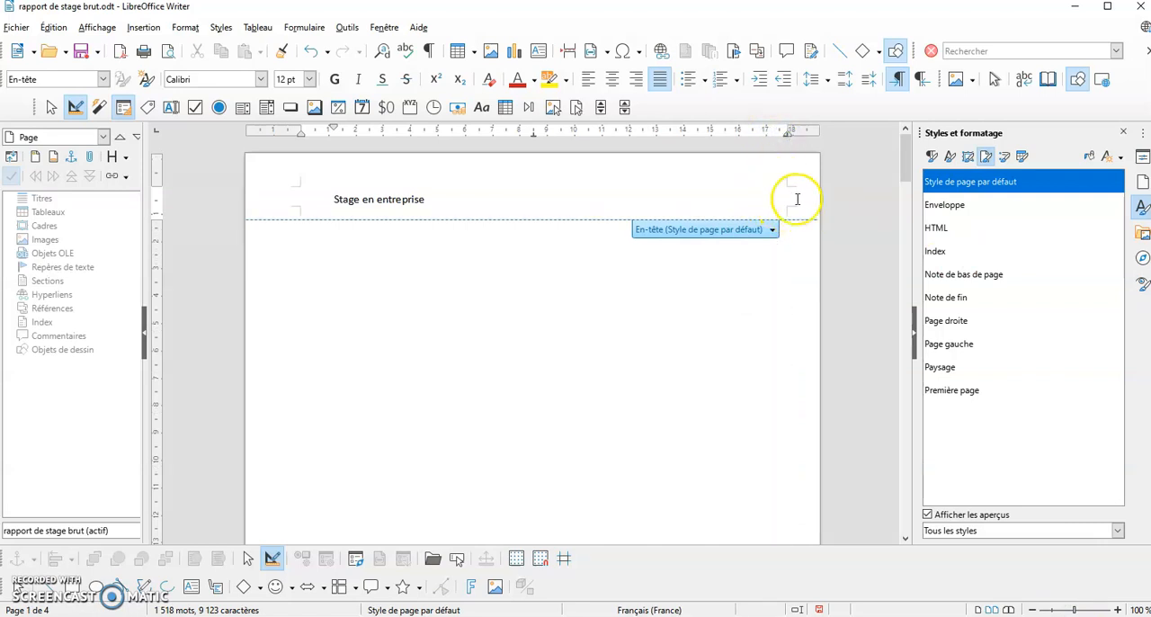
click(146, 29)
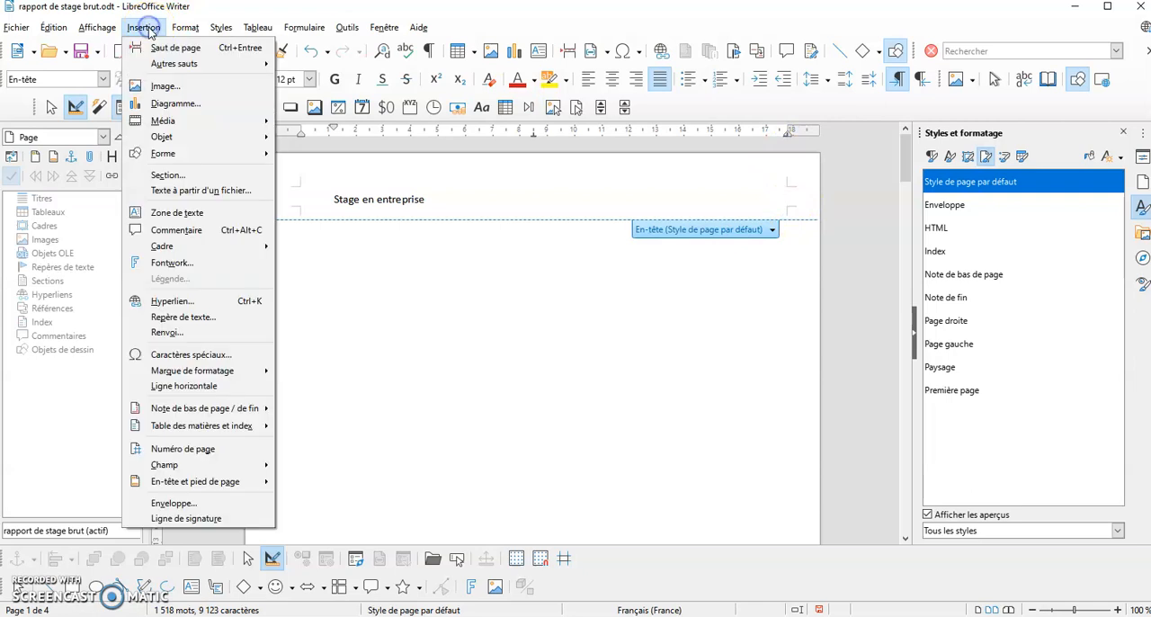
mouse_move(154, 465)
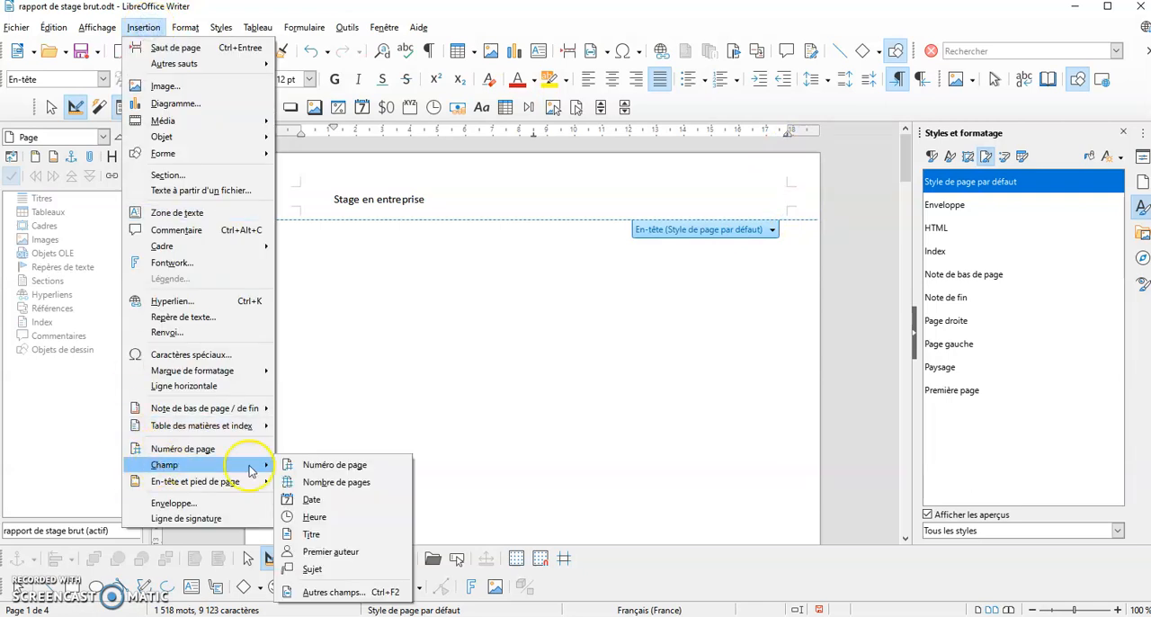
click(313, 500)
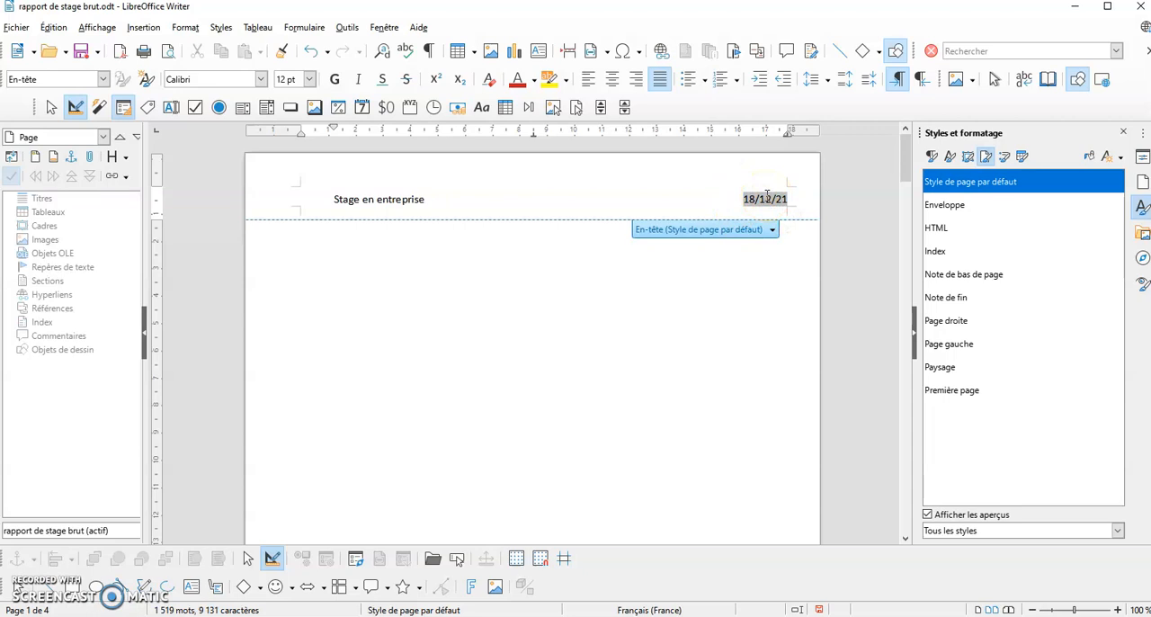
right_click(767, 196)
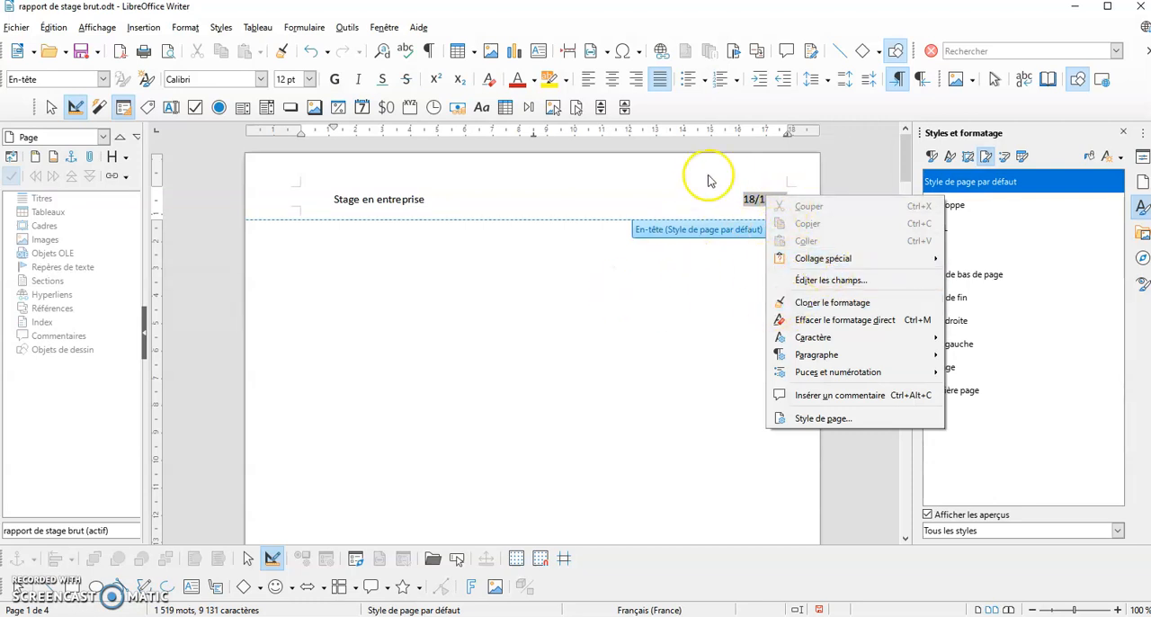
click(752, 197)
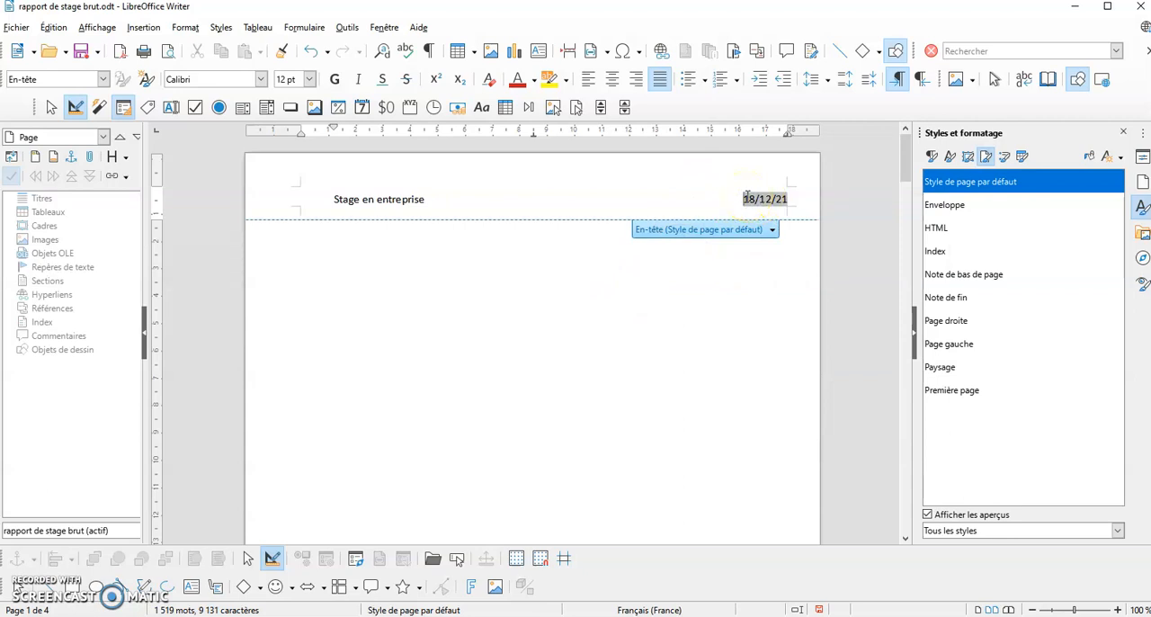
Set the first-line indent of the header text to 0 cm
click(329, 199)
drag(333, 132, 302, 131)
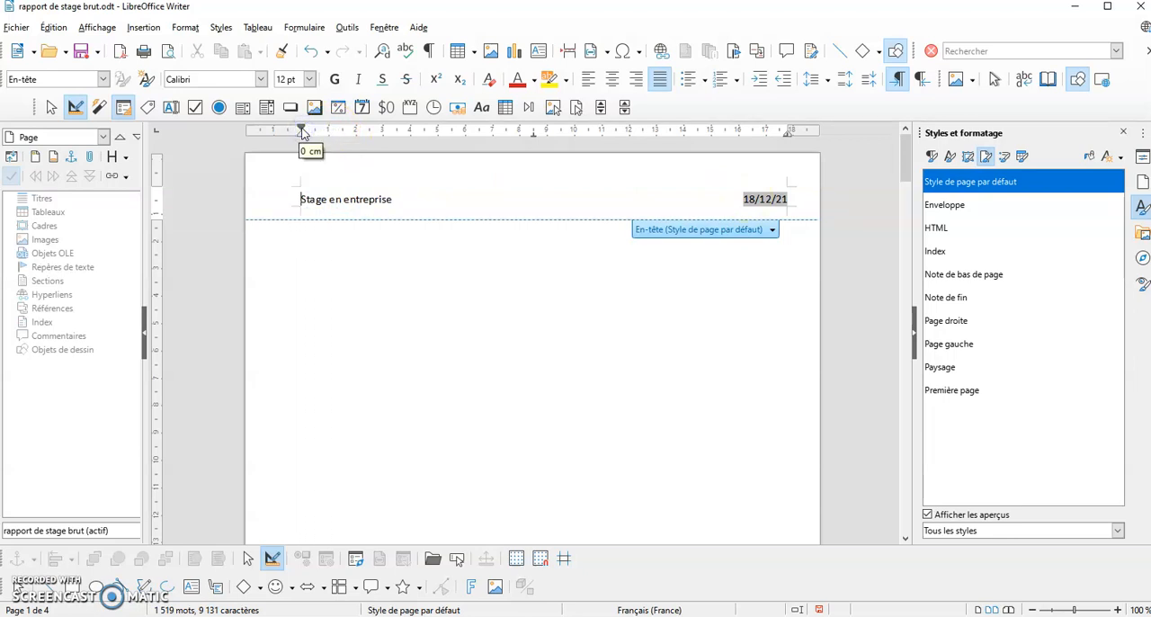
click(300, 197)
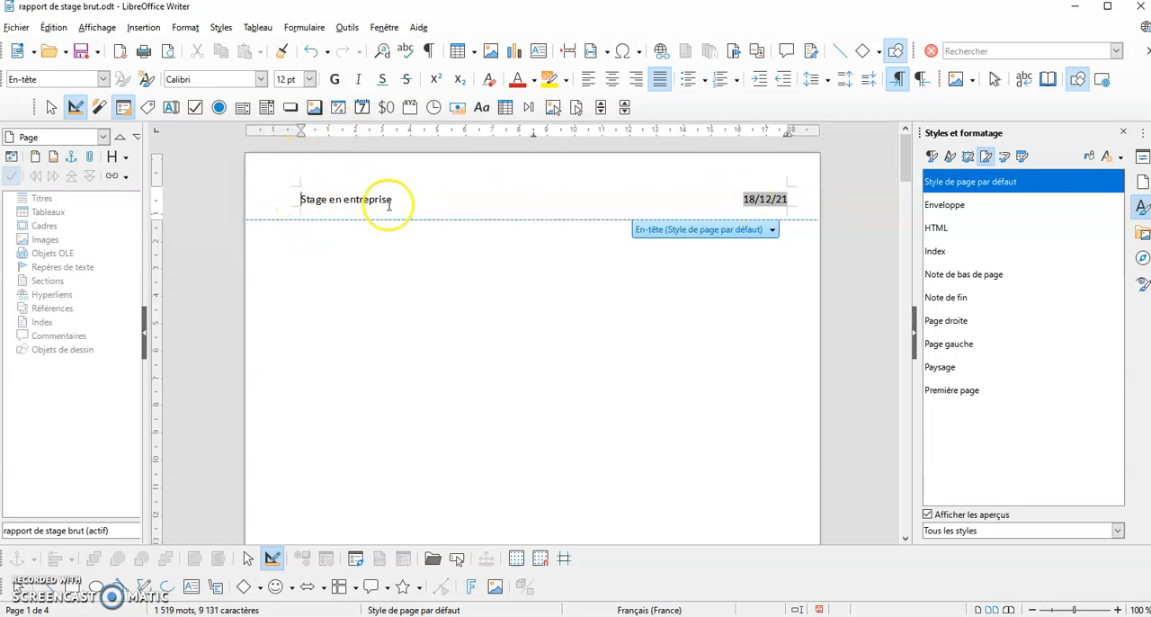
Enter "Prénom NOM" in the footer without a first-line indent and move its right tab stop to the right margin
scroll(412, 198, down, 10)
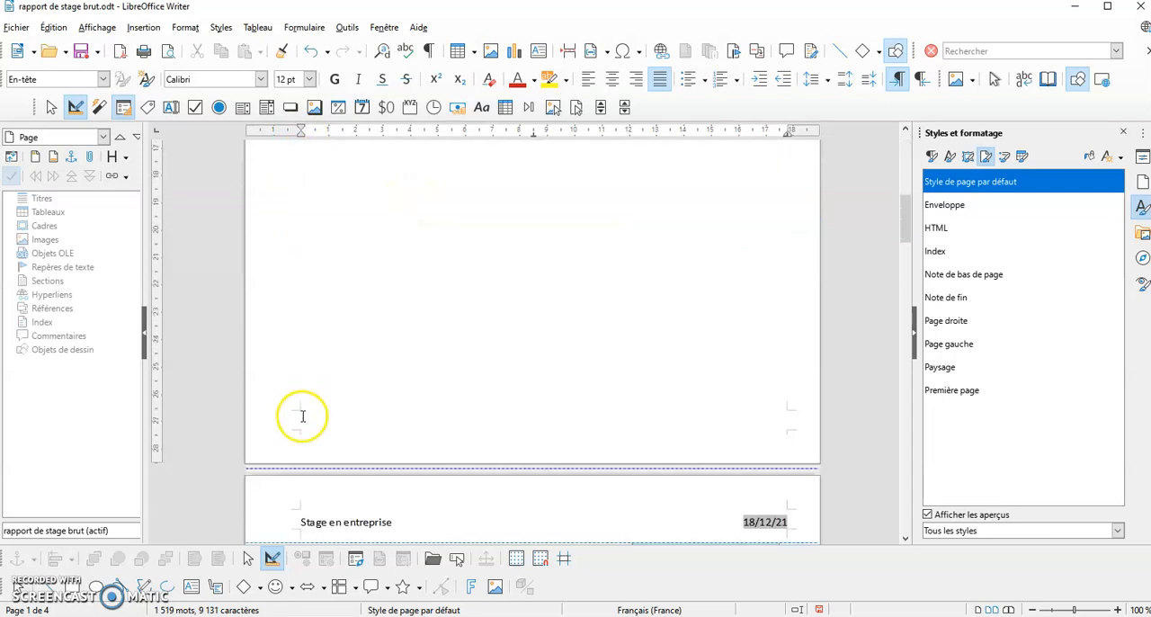
click(300, 414)
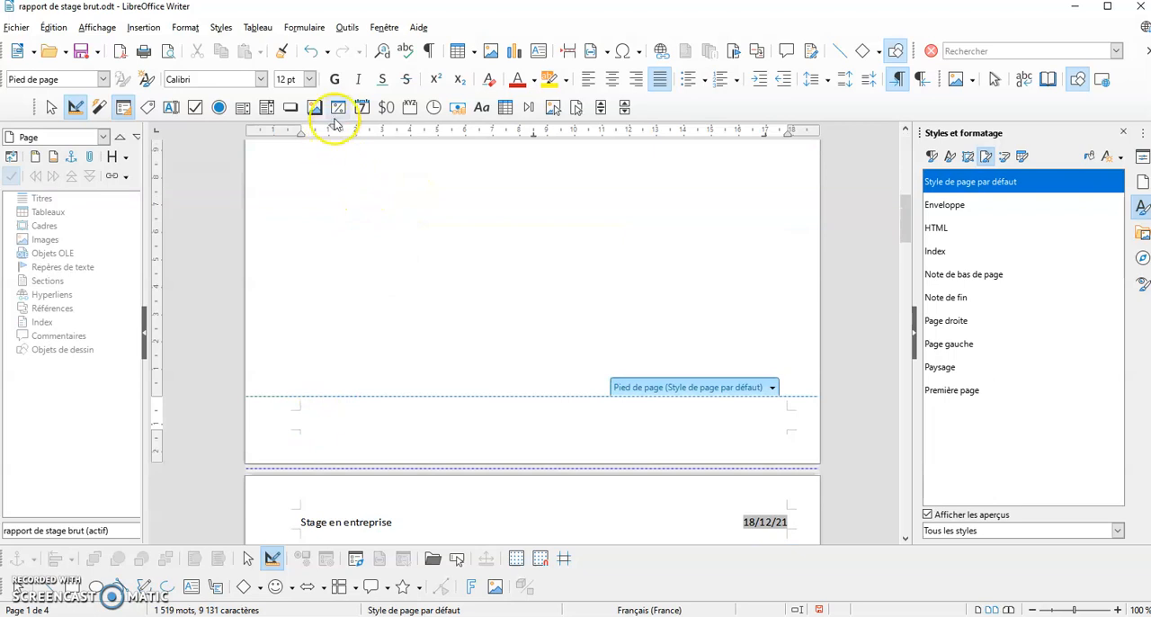
drag(311, 131, 300, 132)
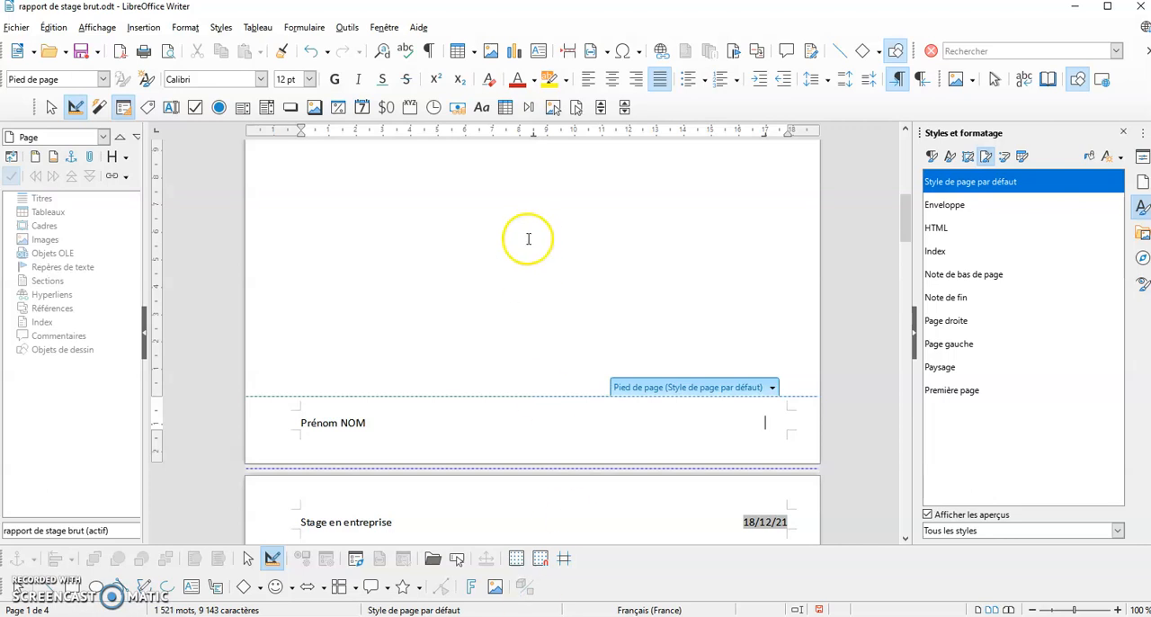
drag(767, 136, 789, 135)
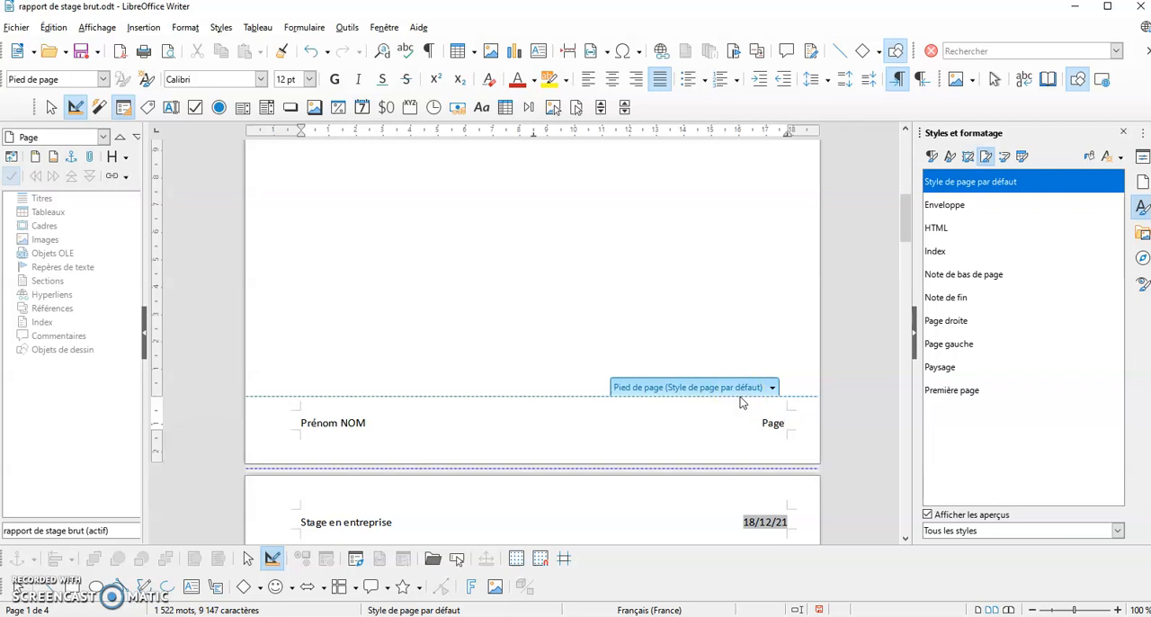
Add "Page" at the right end of the footer, followed by the page number field, a slash and the page count field
click(143, 28)
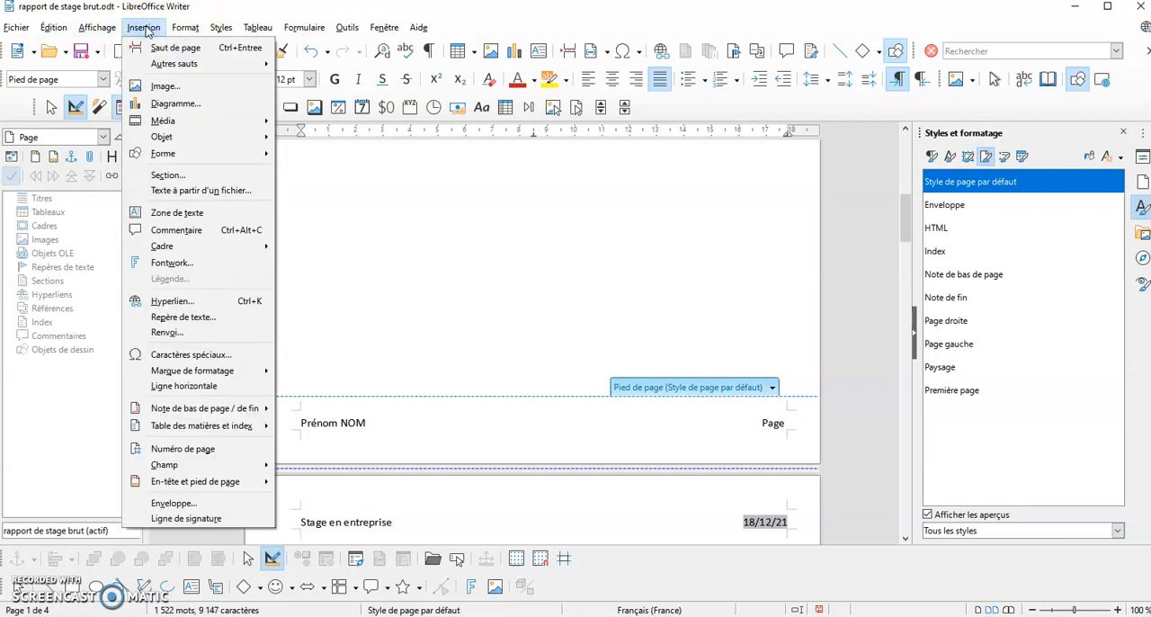
mouse_move(174, 468)
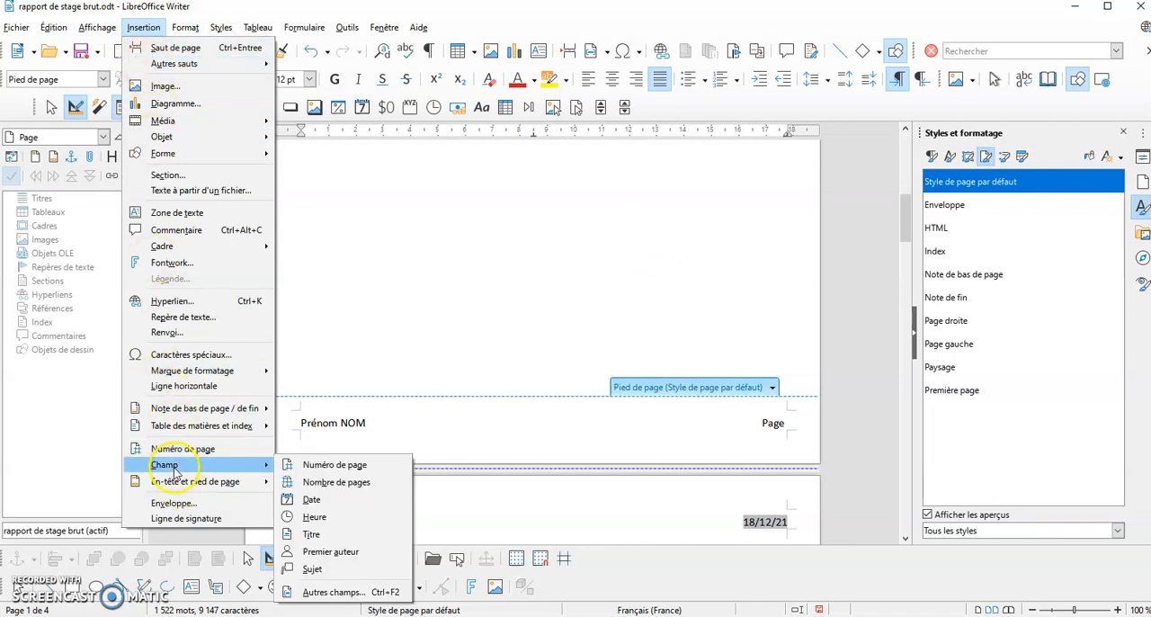
click(328, 465)
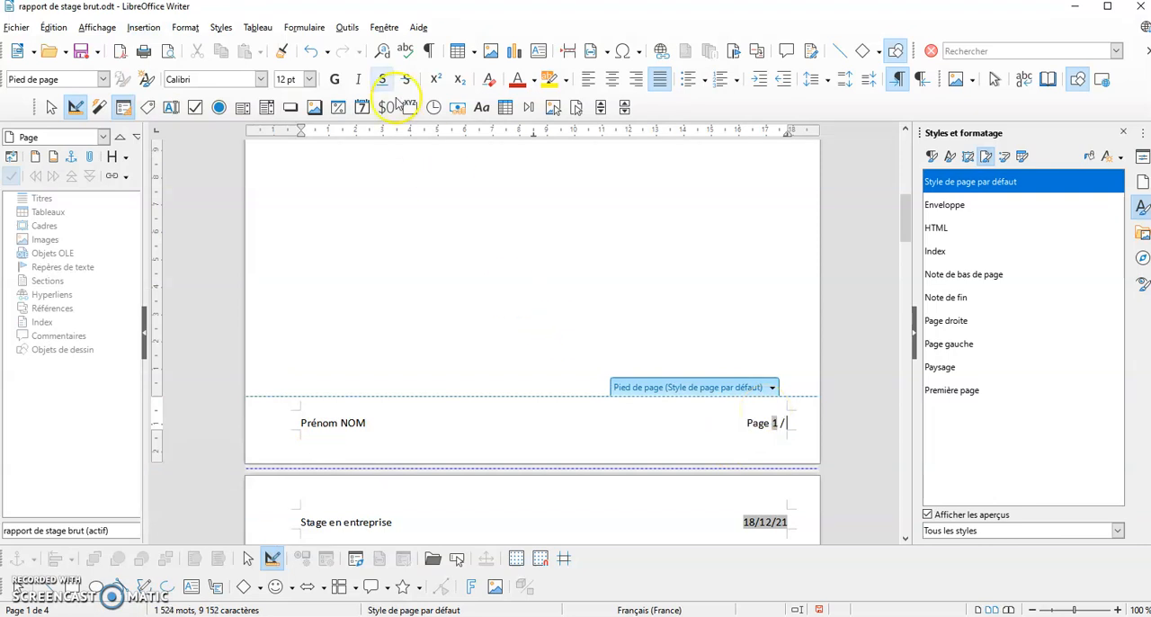
click(143, 27)
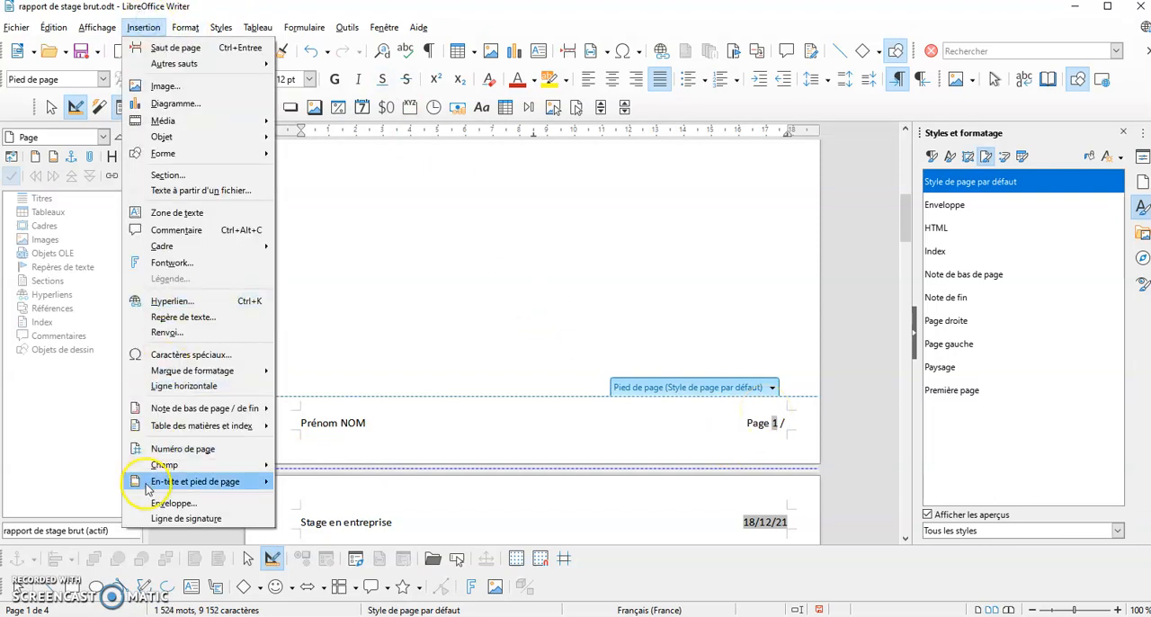
mouse_move(160, 463)
click(336, 482)
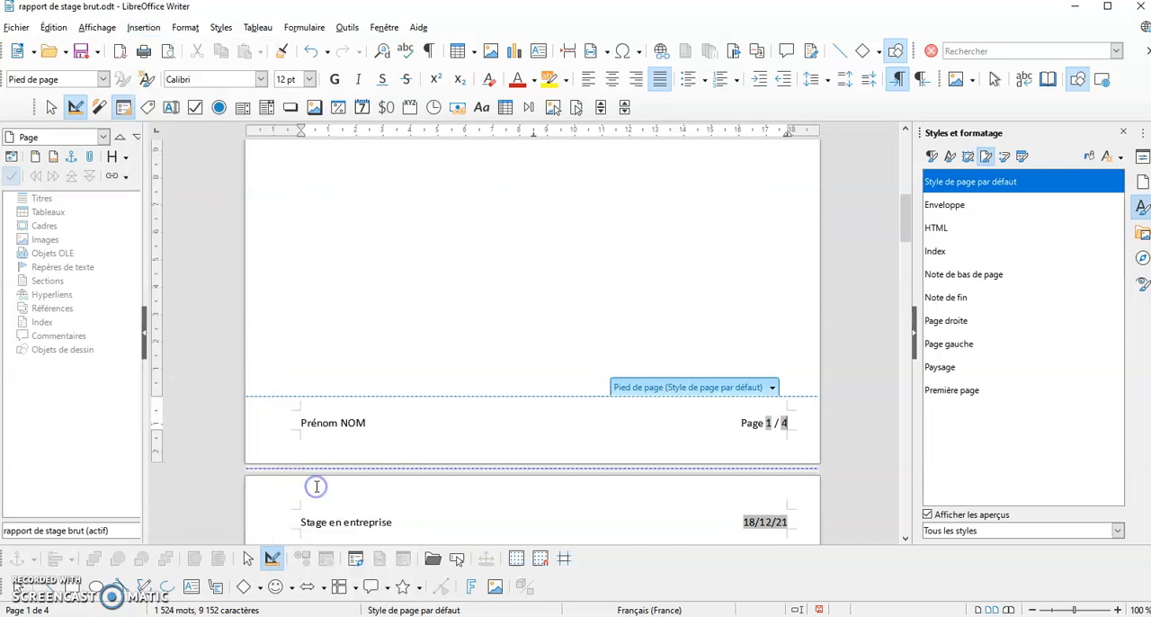
Check the header and footer on each page of the report
scroll(742, 389, down, 15)
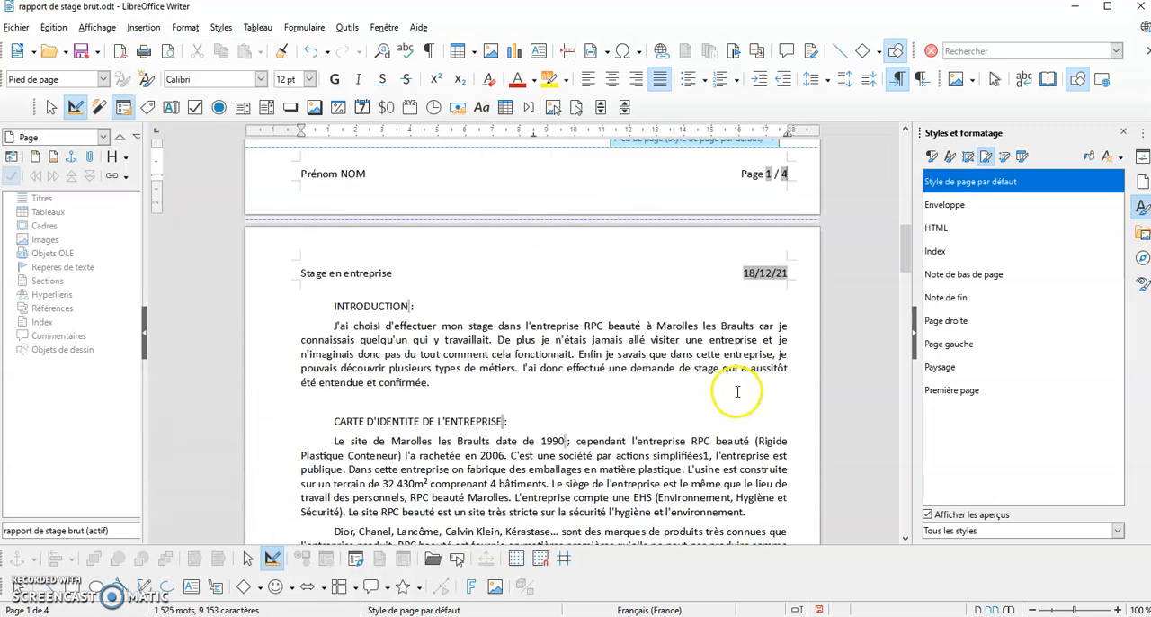
scroll(737, 391, down, 3)
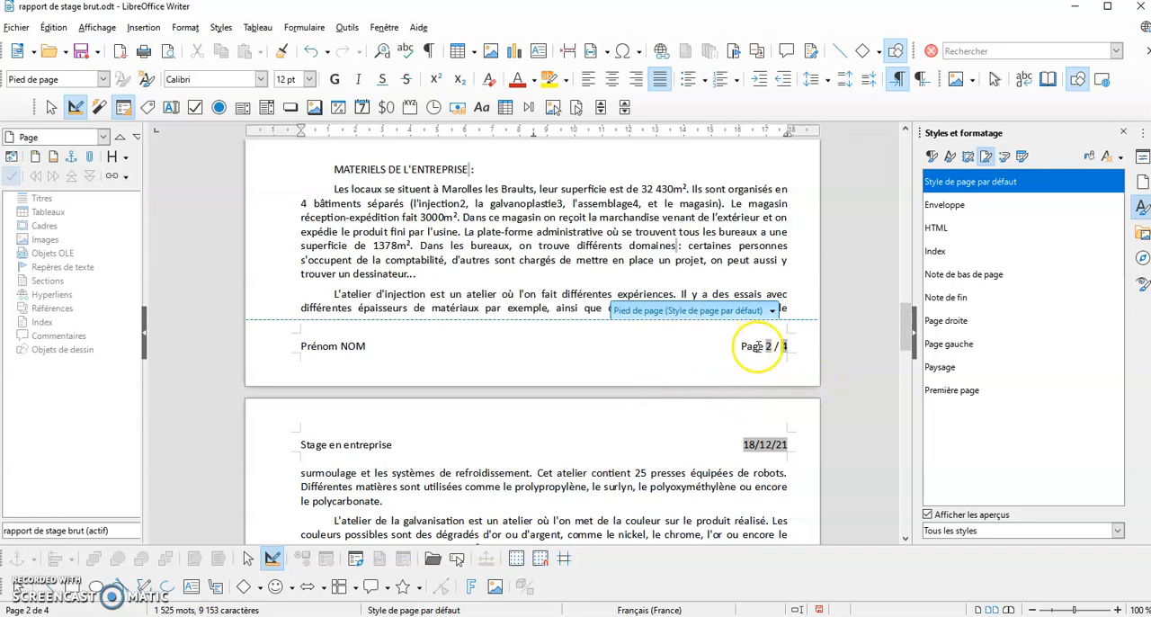
scroll(790, 346, down, 15)
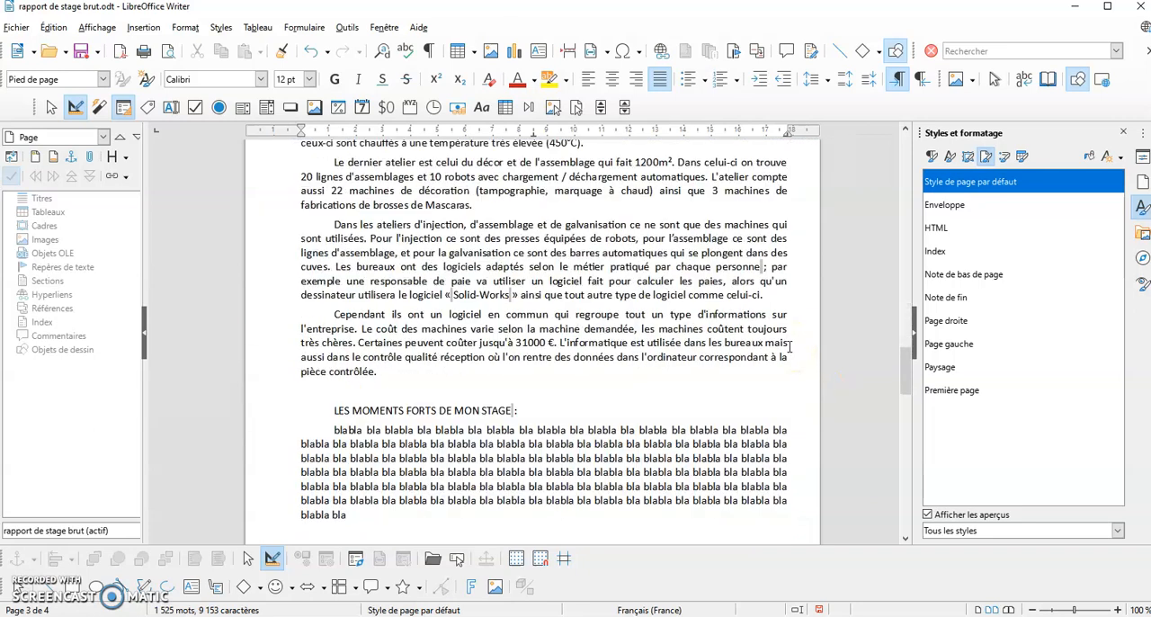
scroll(790, 347, down, 15)
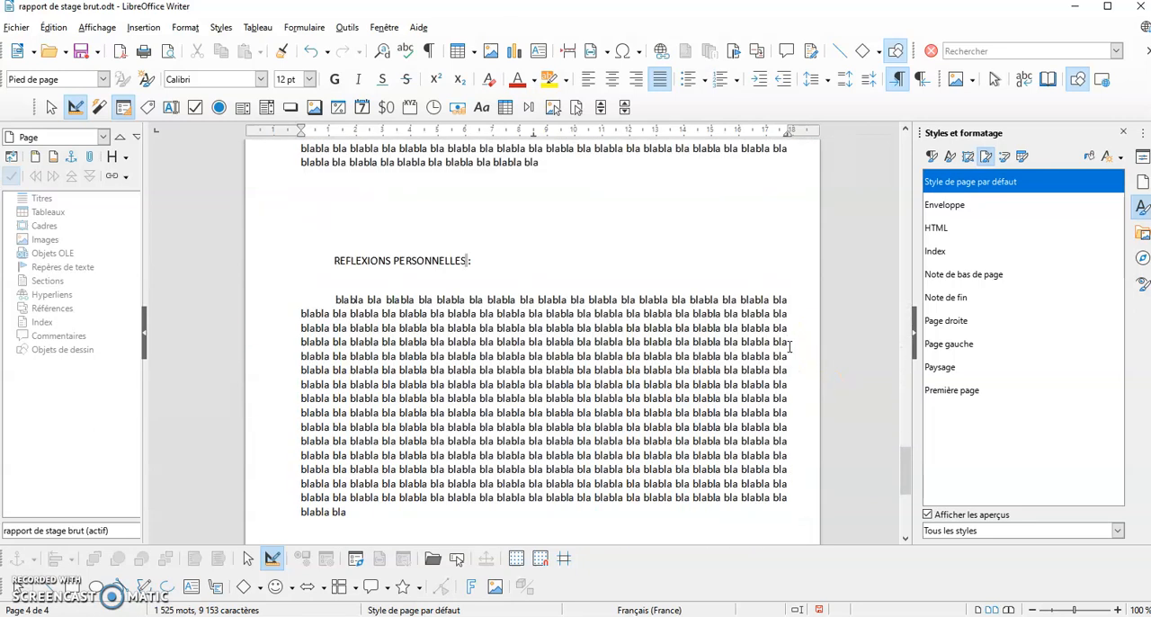
scroll(787, 346, up, 20)
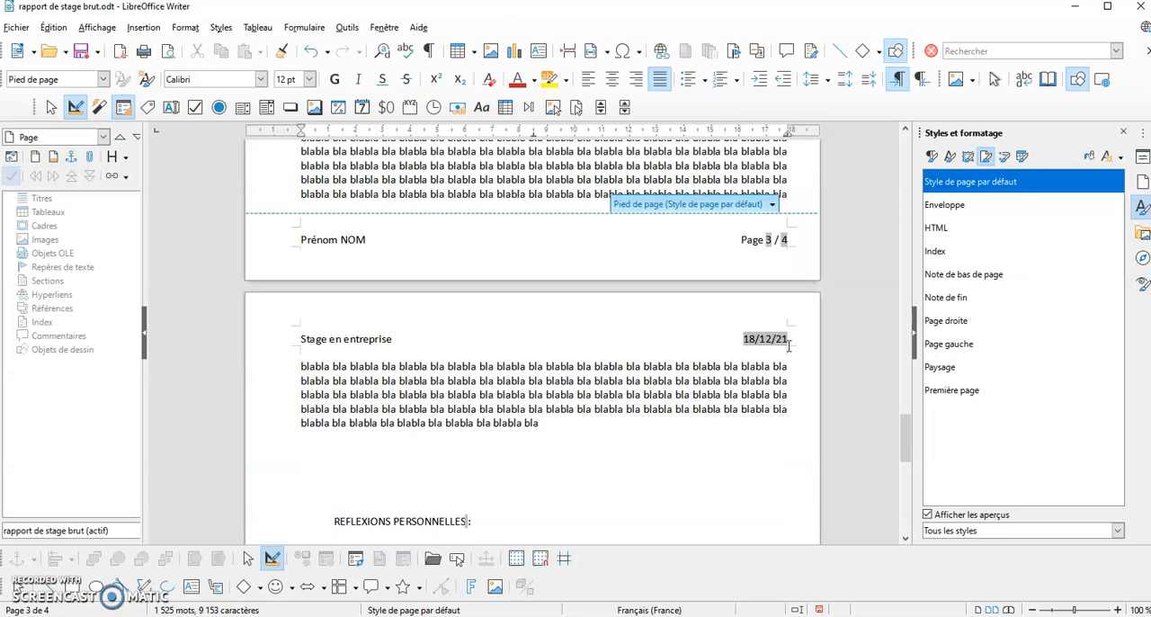
scroll(791, 344, up, 20)
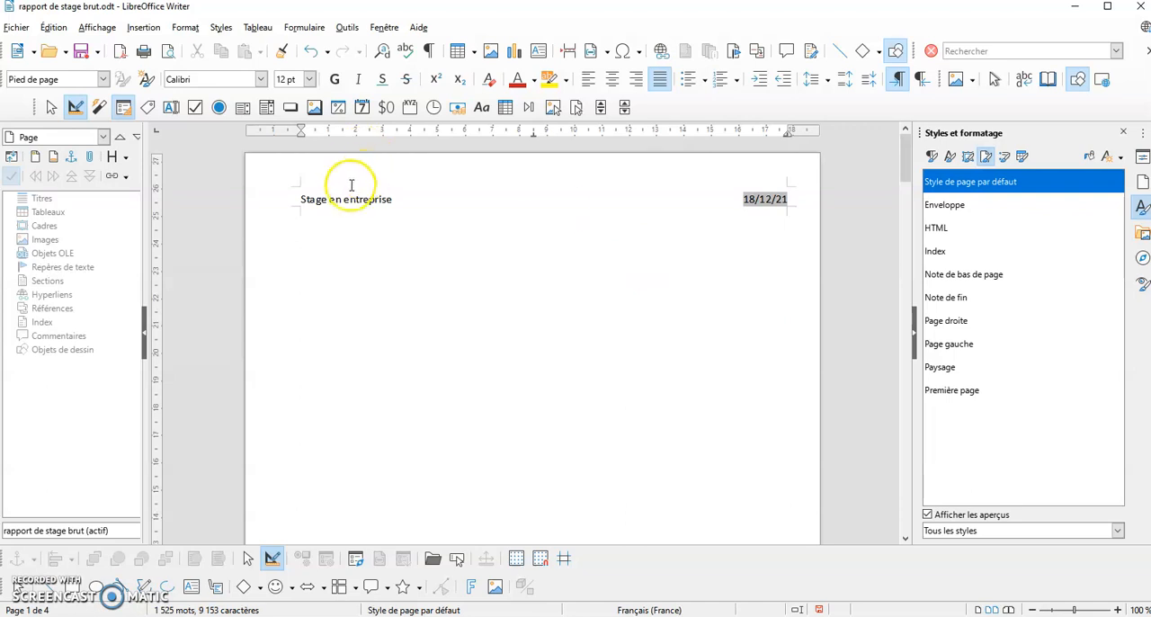
Enter the title "RAPPORT DE STAGE" on the blank first page and display the paragraph styles
click(535, 253)
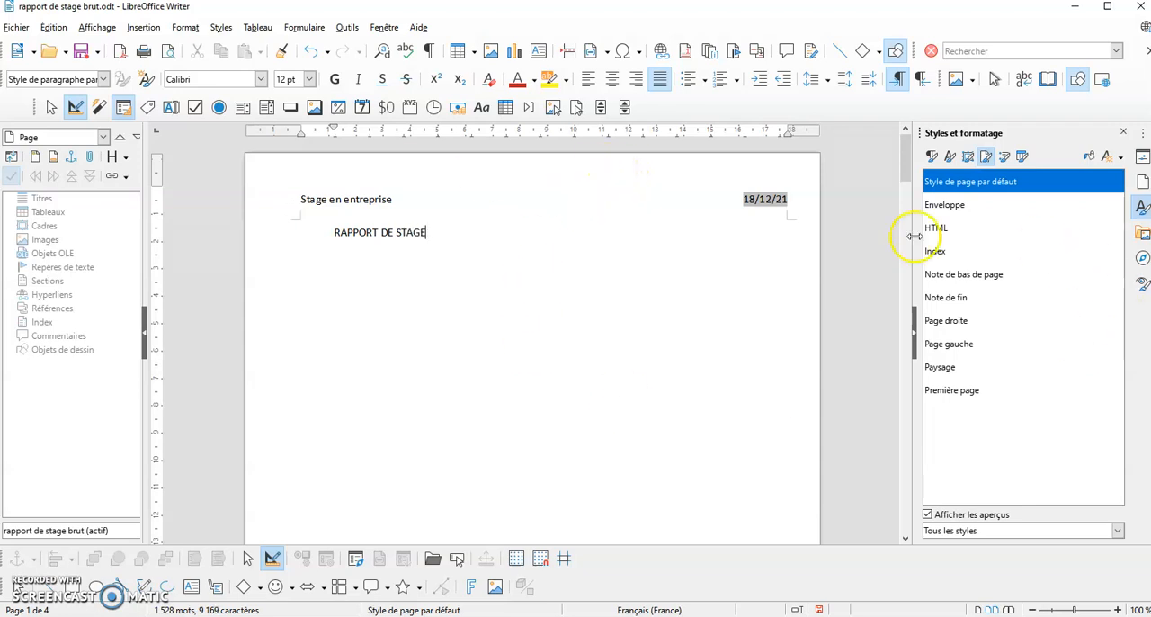
click(931, 157)
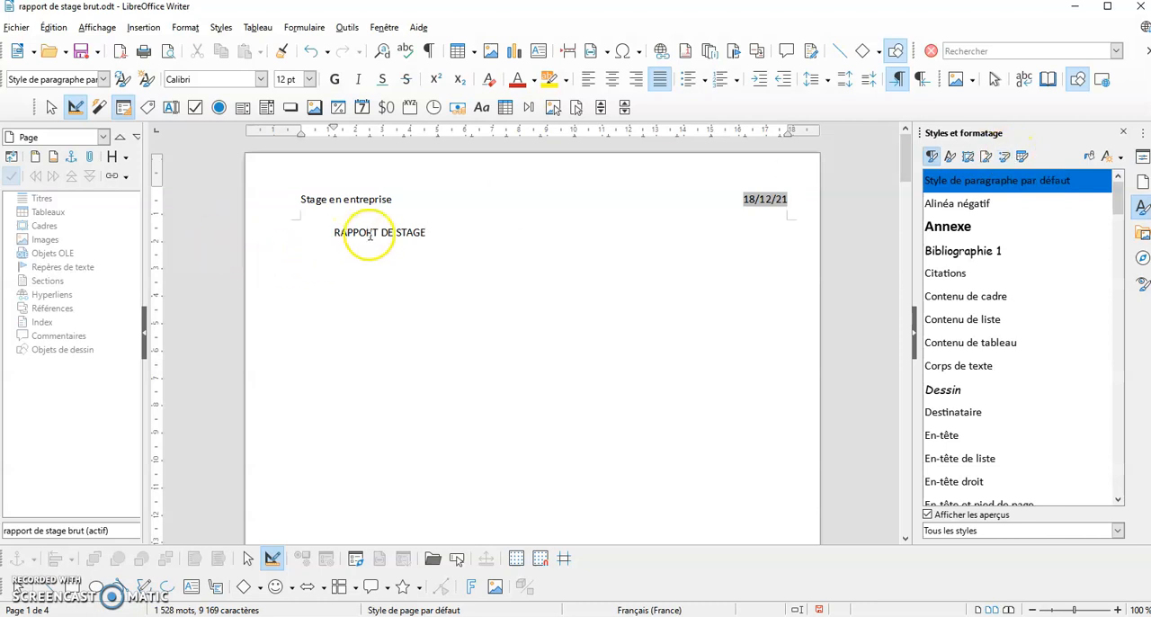
Check which paragraph styles are listed under "Styles personnalisés" and restore the list to "Tous les styles"
click(1027, 530)
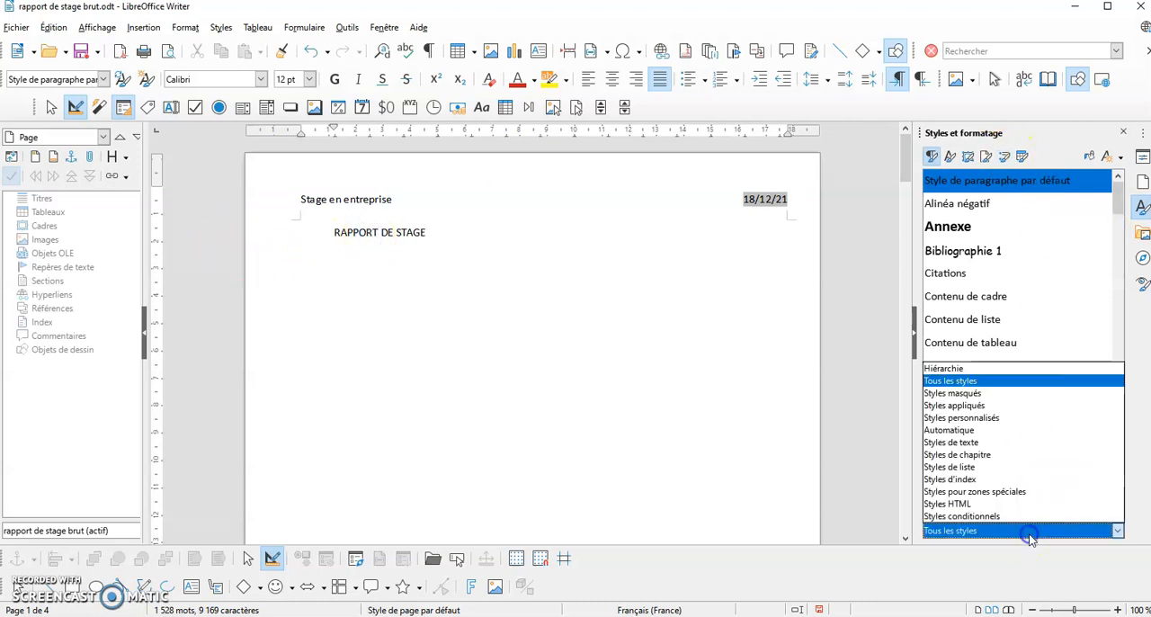
click(972, 418)
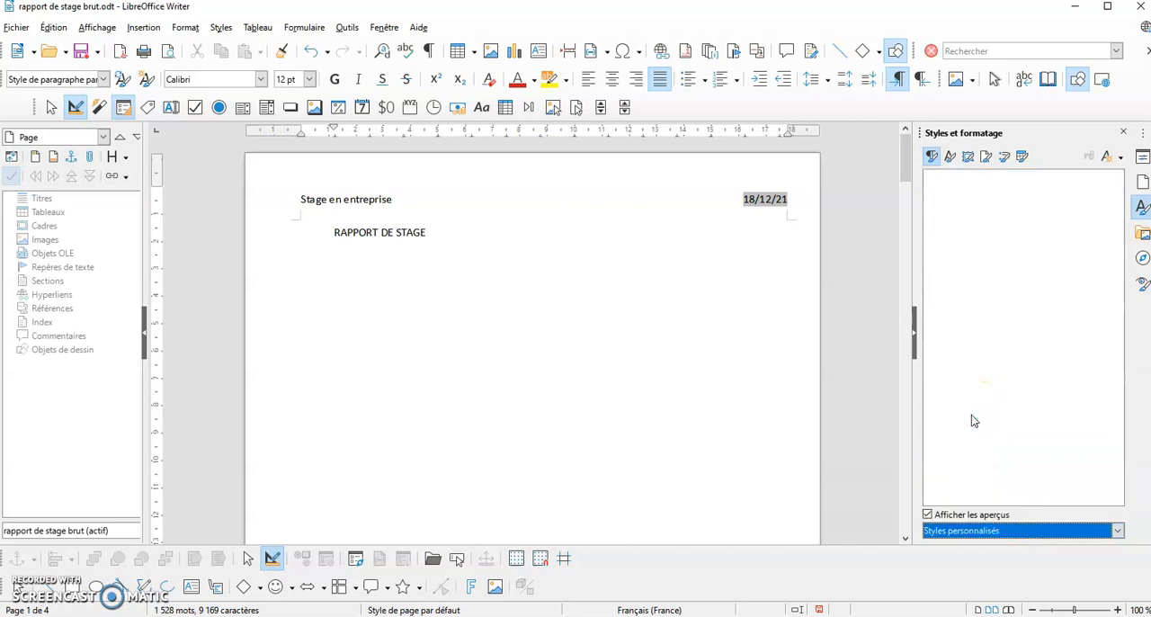
click(1031, 531)
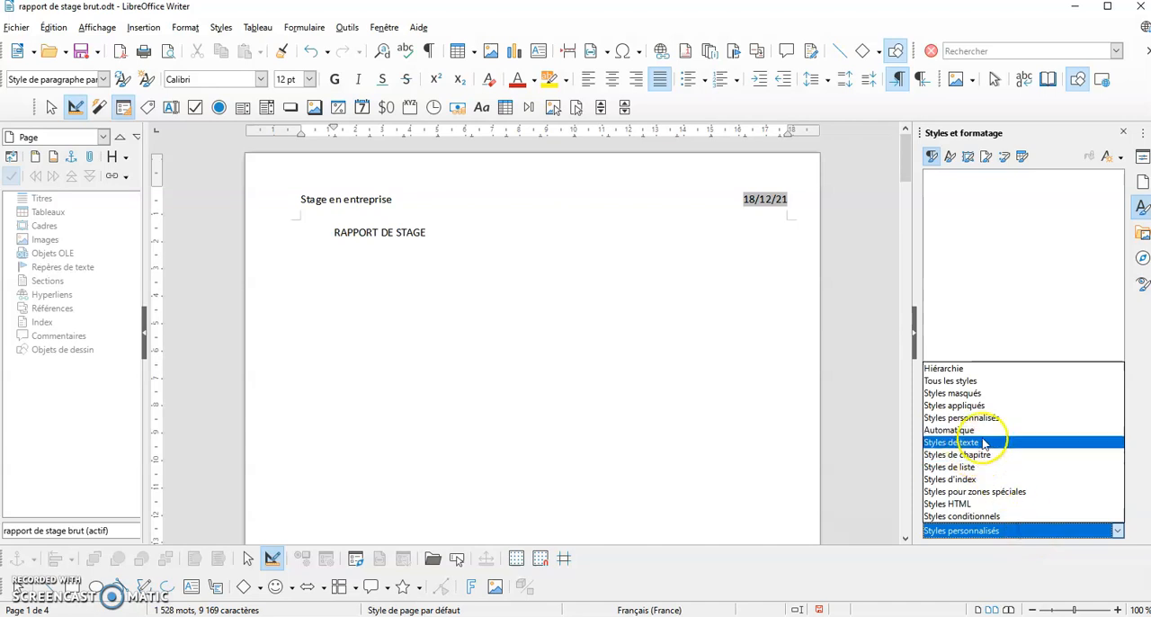
click(951, 382)
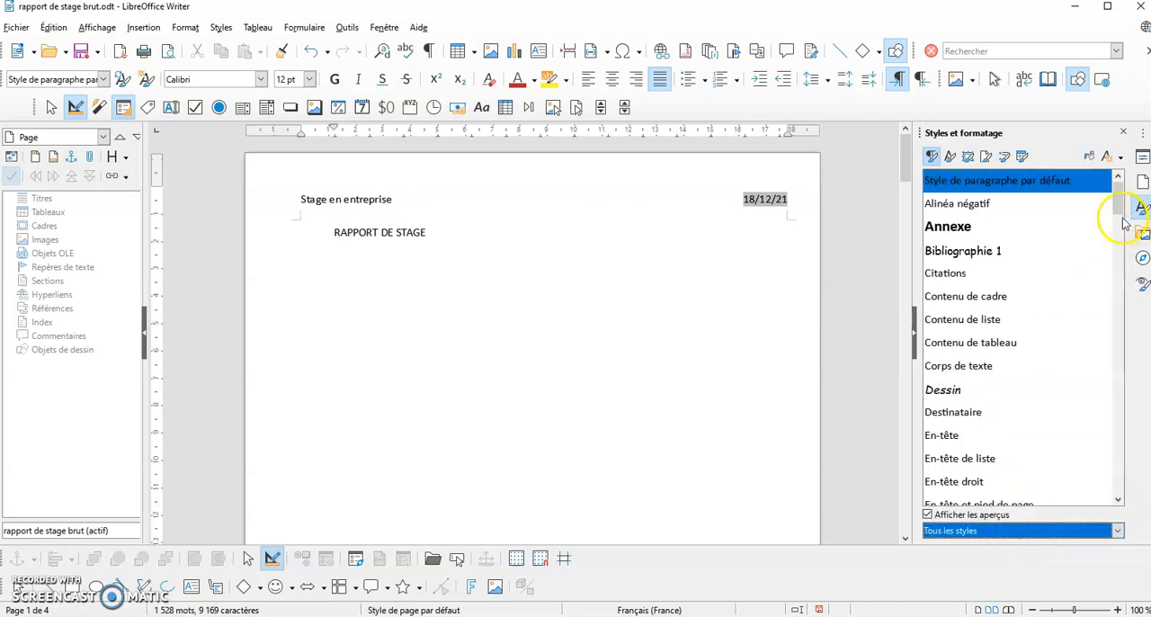
Apply the paragraph style "Titre" to "RAPPORT DE STAGE" and remove its first-line indent
drag(1123, 188, 1102, 449)
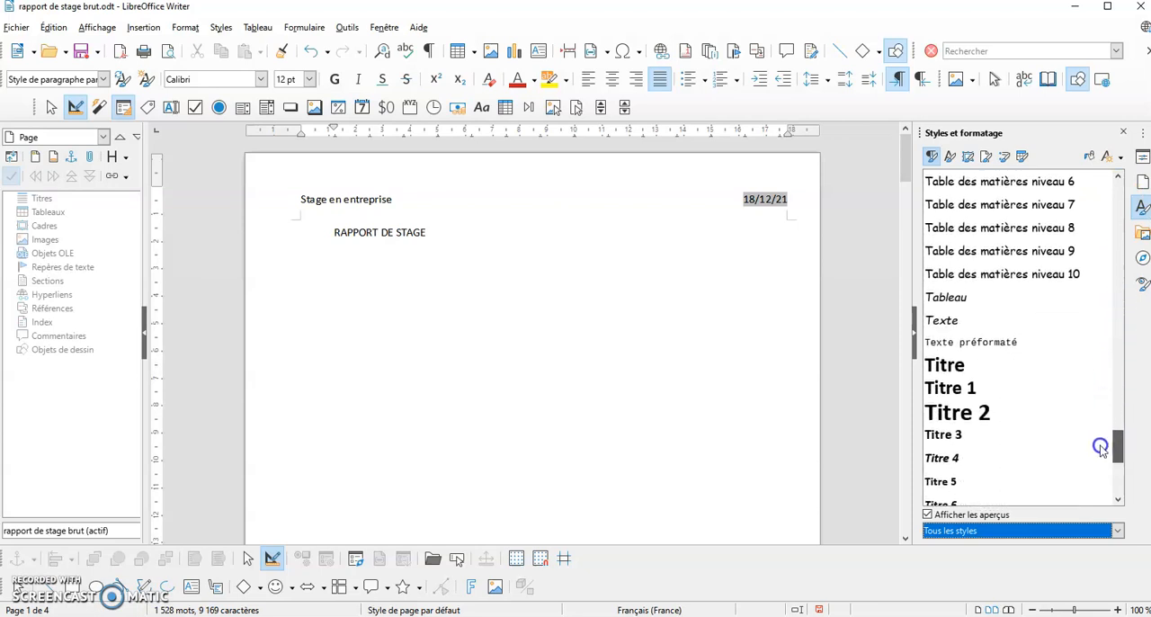
click(372, 233)
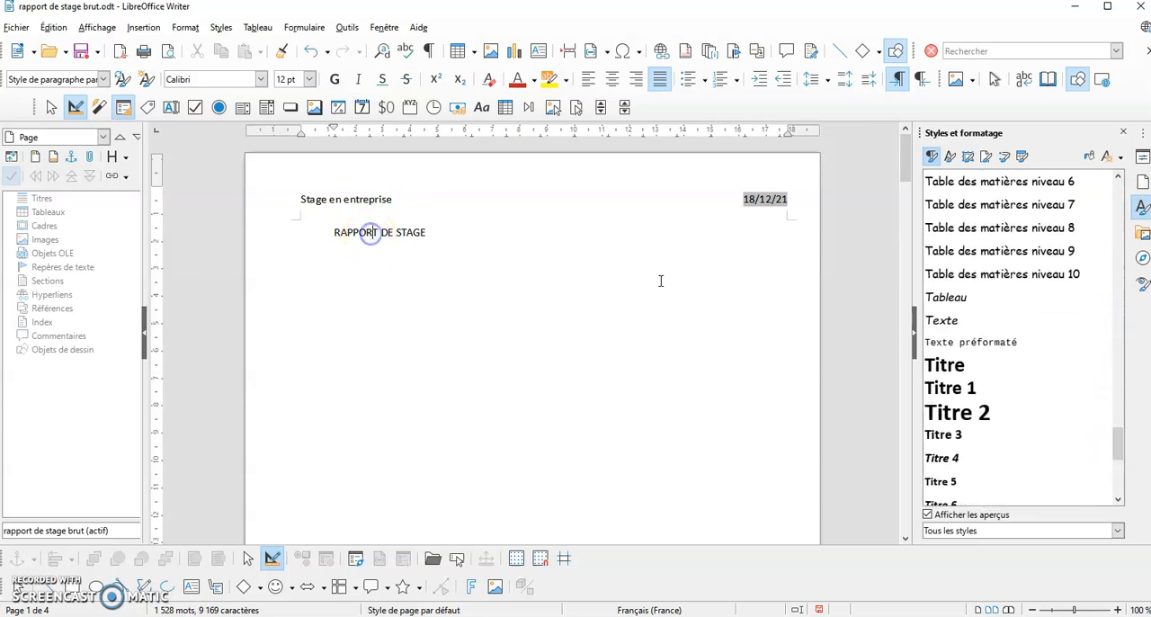
double_click(943, 366)
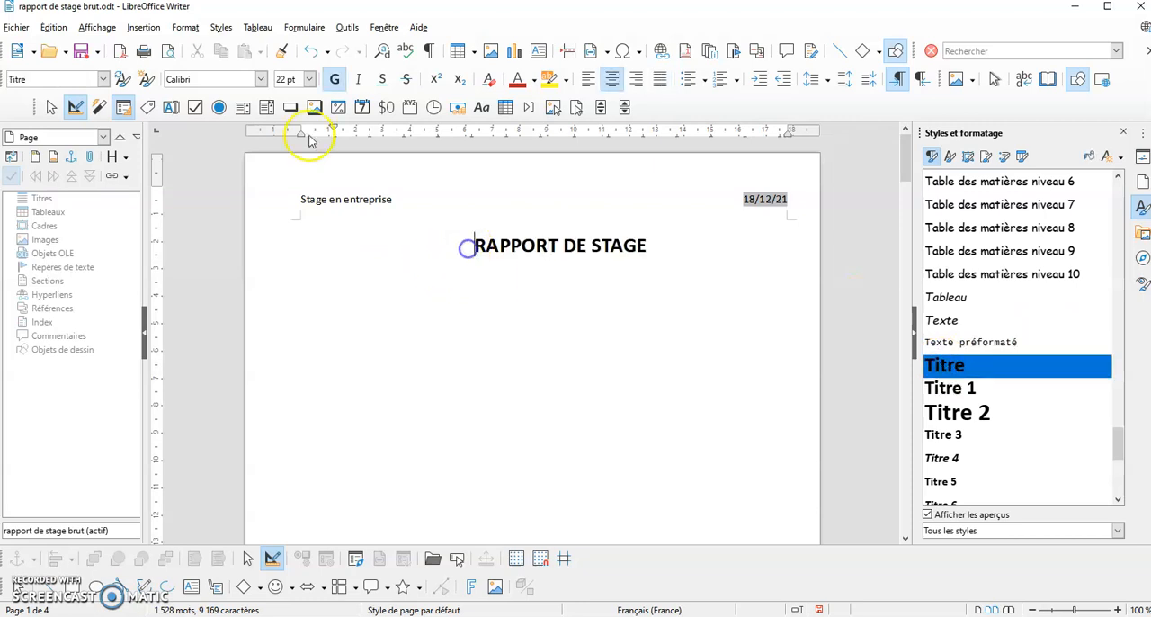
drag(332, 129, 301, 130)
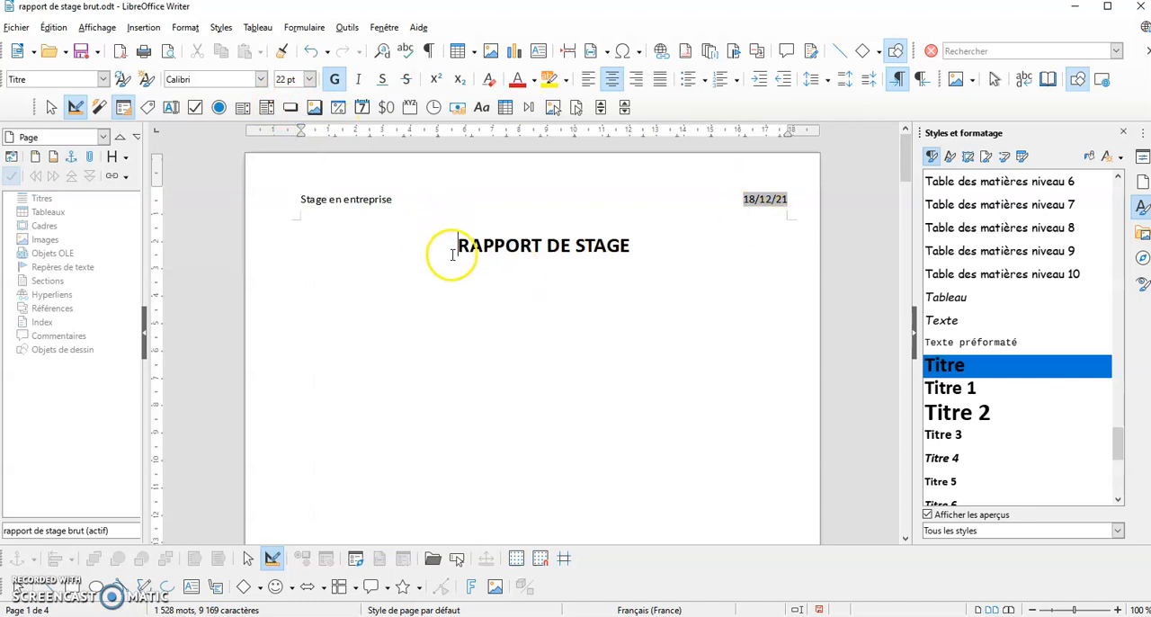
Apply the paragraph style "Titre 1" to the "INTRODUCTION" heading on page 2
scroll(670, 242, down, 15)
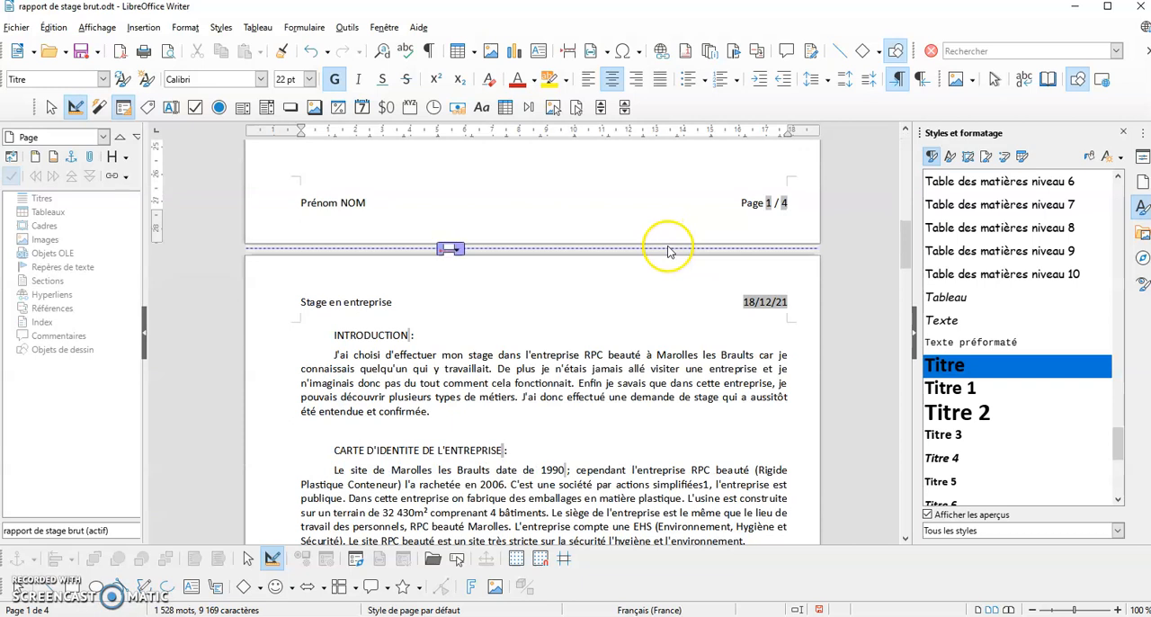
click(346, 336)
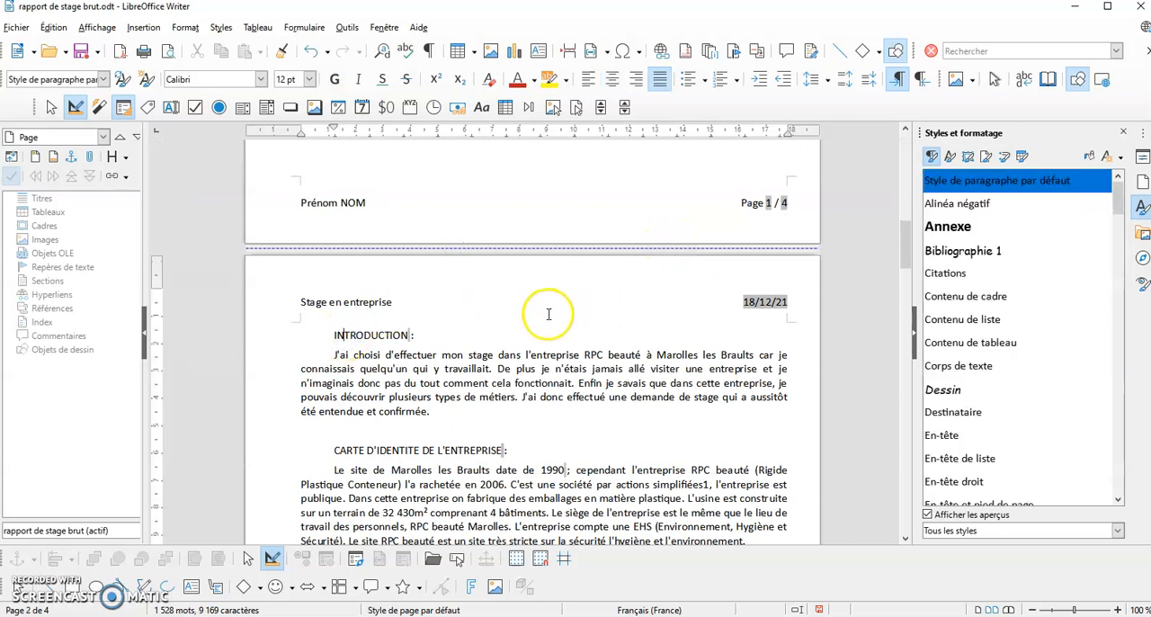
click(1119, 258)
drag(1119, 258, 1123, 442)
double_click(957, 389)
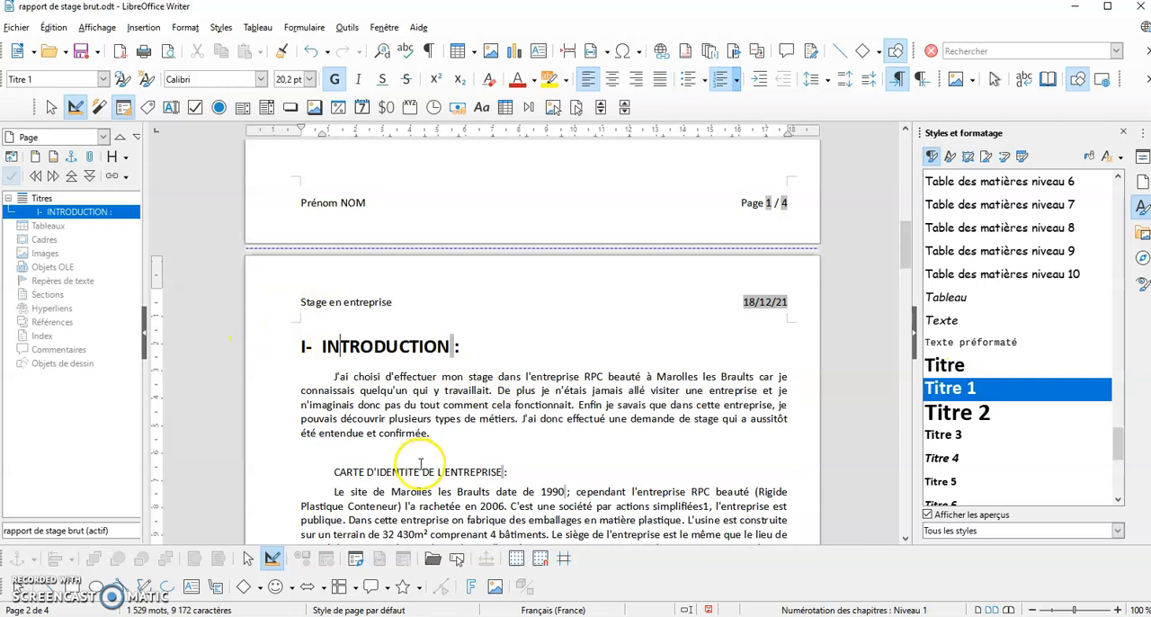
Limit the style list to "Styles appliqués" and apply "Titre 1" to the heading "CARTE D'IDENTITE DE L'ENTREPRISE"
scroll(1011, 261, down, 10)
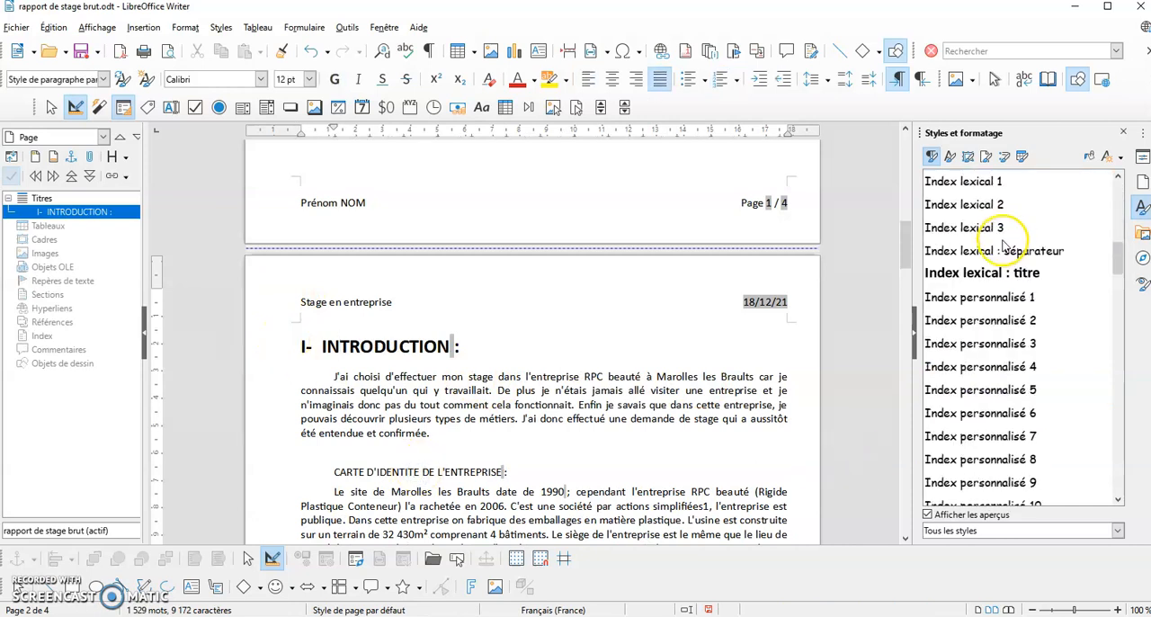
scroll(1011, 261, down, 7)
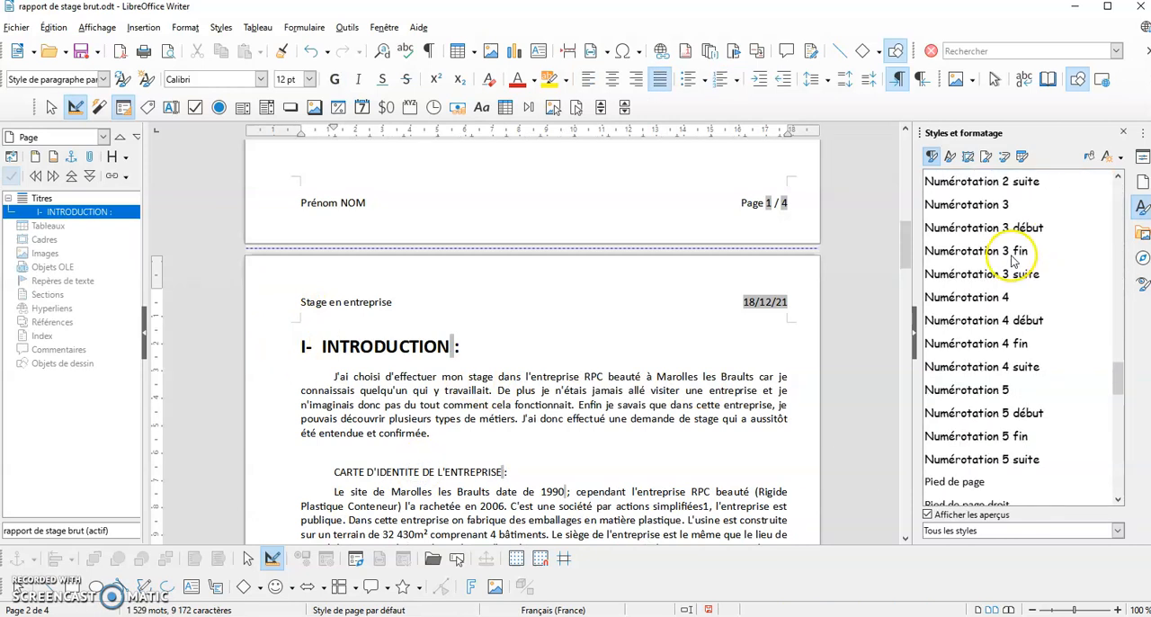
click(1018, 530)
click(961, 407)
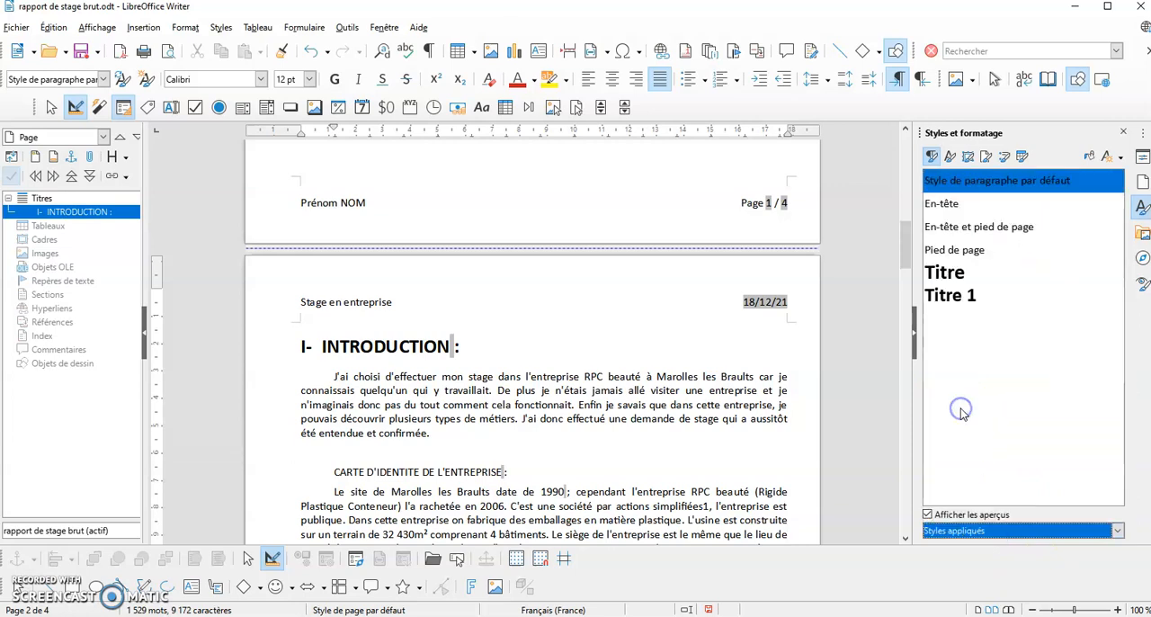
double_click(970, 315)
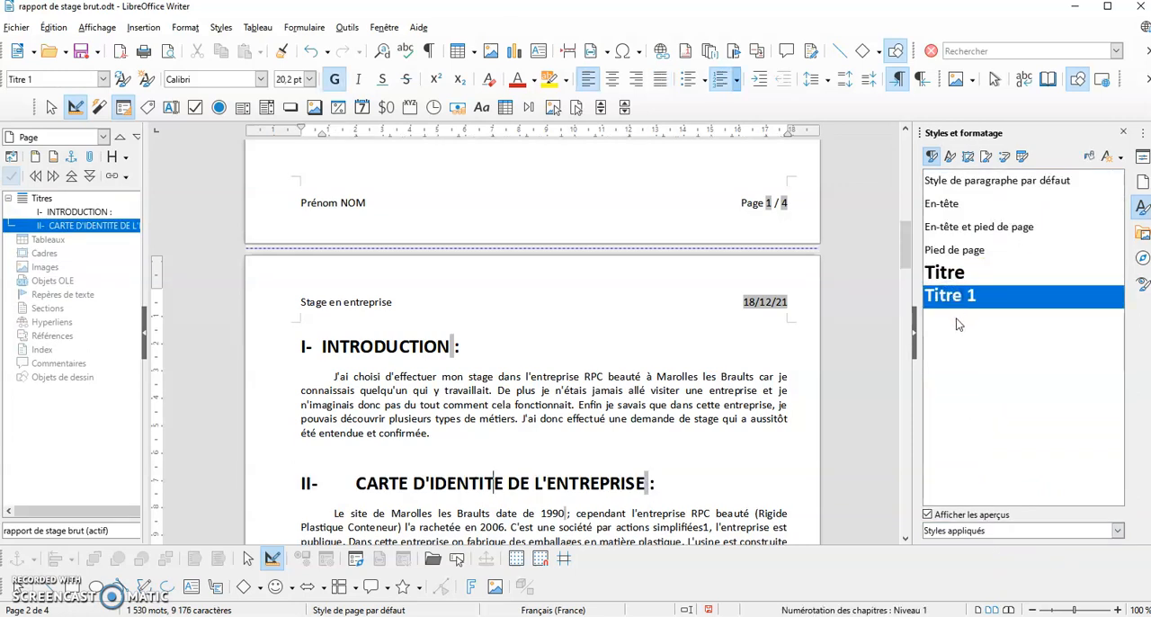
Apply the style "Titre 1" to the headings "MON MAITRE DE STAGE" and "MATERIELS DE L'ENTREPRISE"
scroll(654, 328, down, 8)
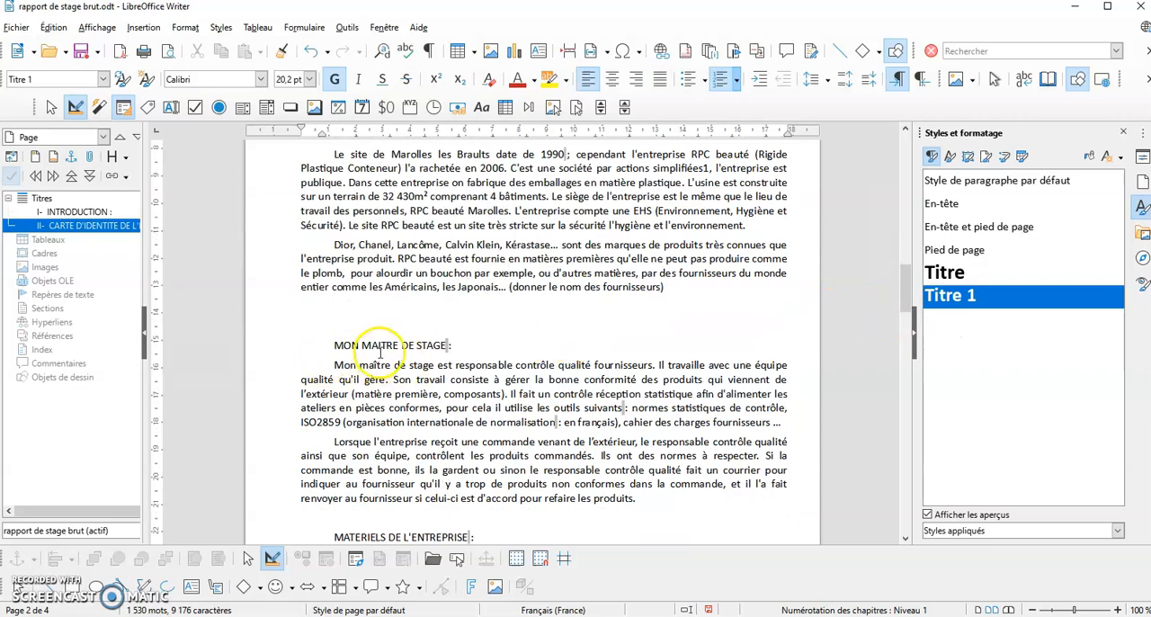
scroll(381, 344, up, 4)
click(308, 276)
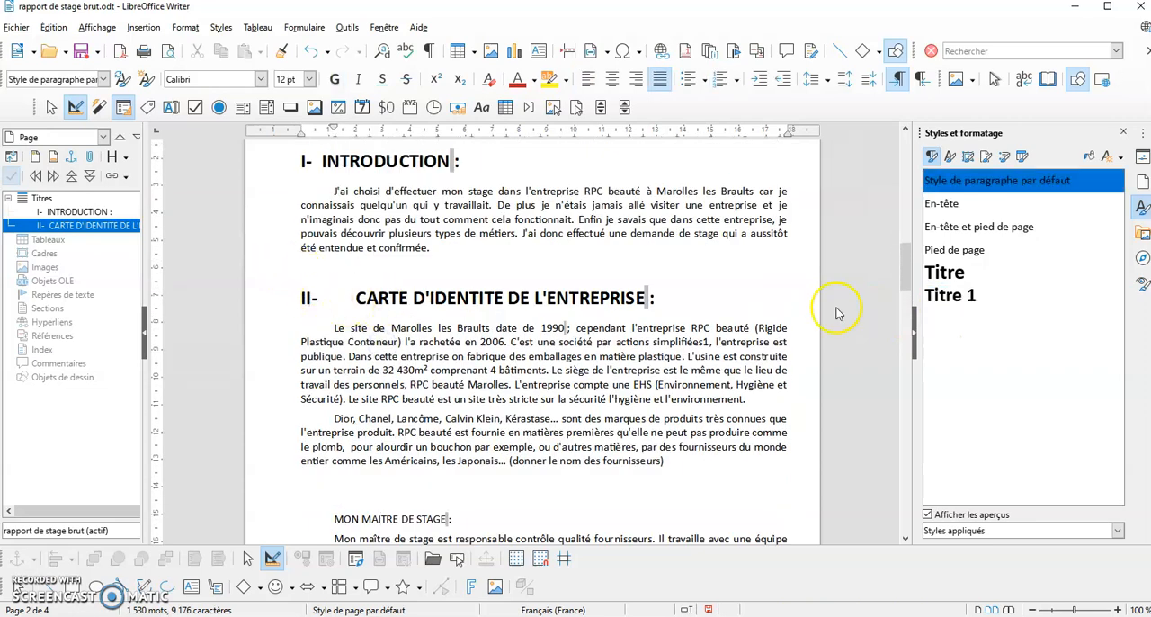
double_click(964, 297)
scroll(866, 339, down, 6)
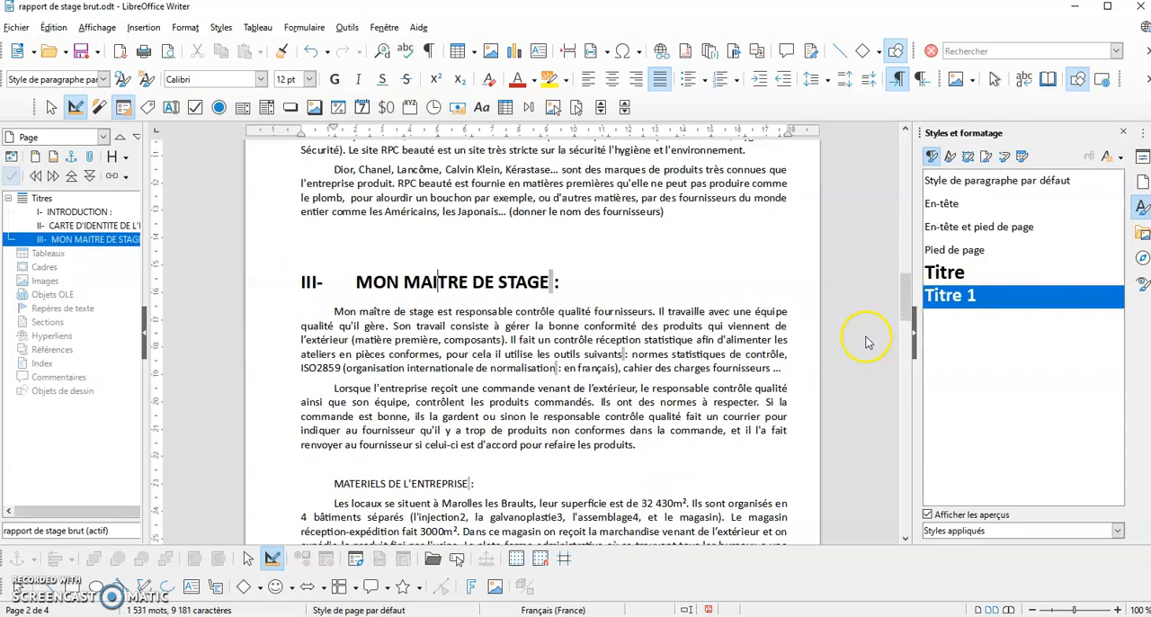
click(405, 380)
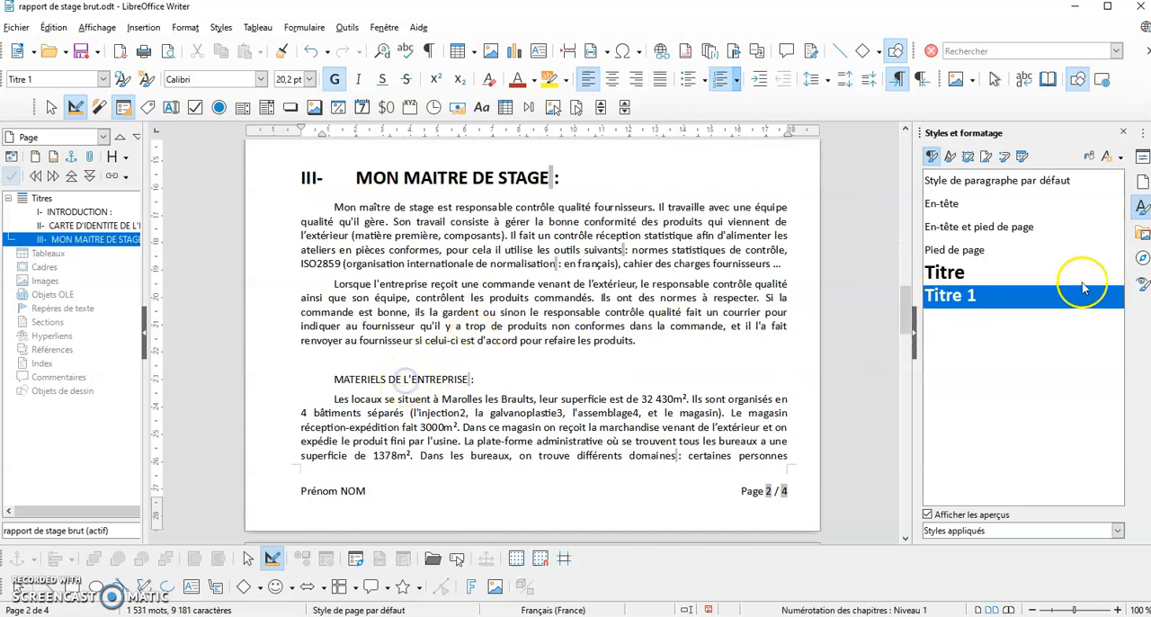
double_click(955, 299)
Apply the style "Titre 1" to the headings "LES MOMENTS FORTS DE MON STAGE" and "DESCRIPTION ET ANALYSE DE PLUSIEURS FONCTIONS"
scroll(664, 372, down, 20)
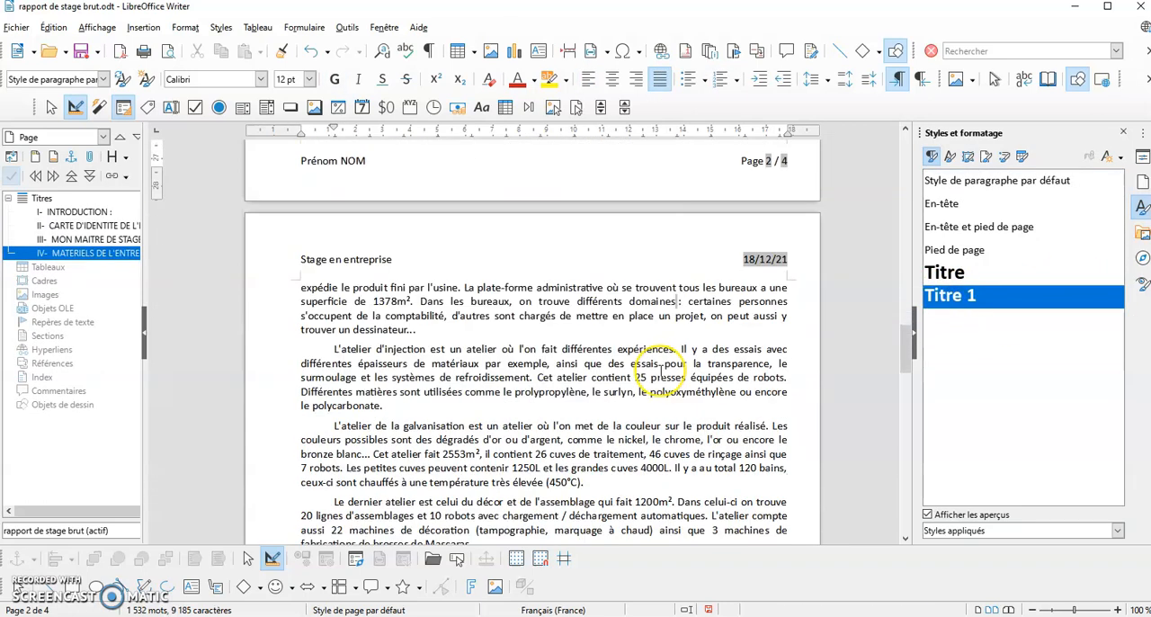
scroll(660, 370, down, 1)
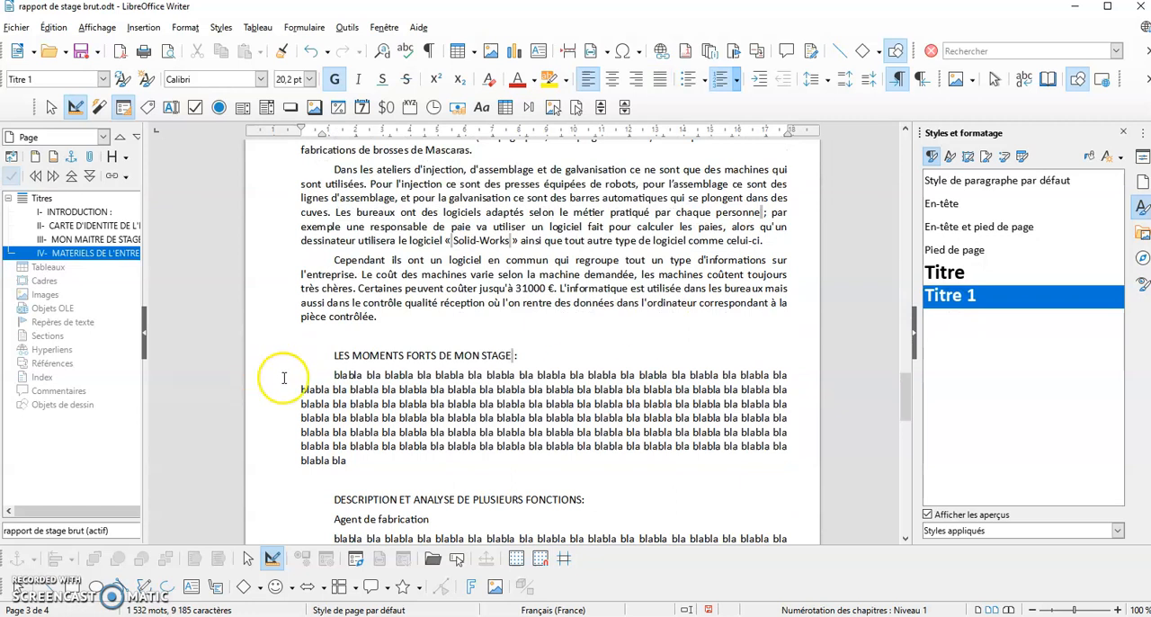
click(383, 355)
double_click(944, 301)
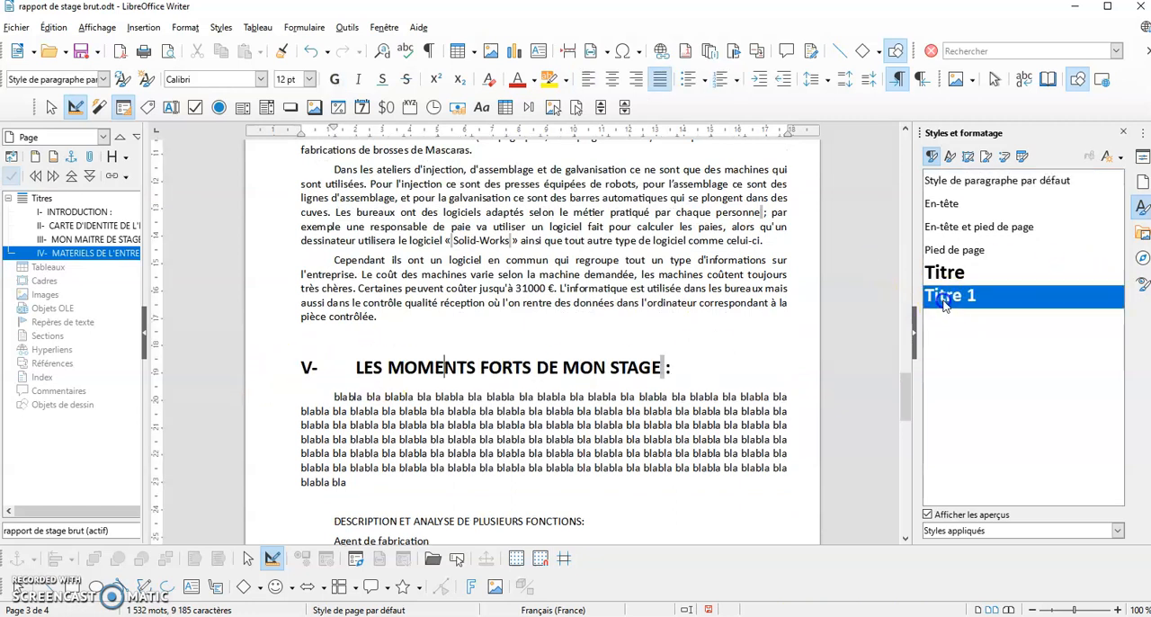
scroll(609, 333, down, 5)
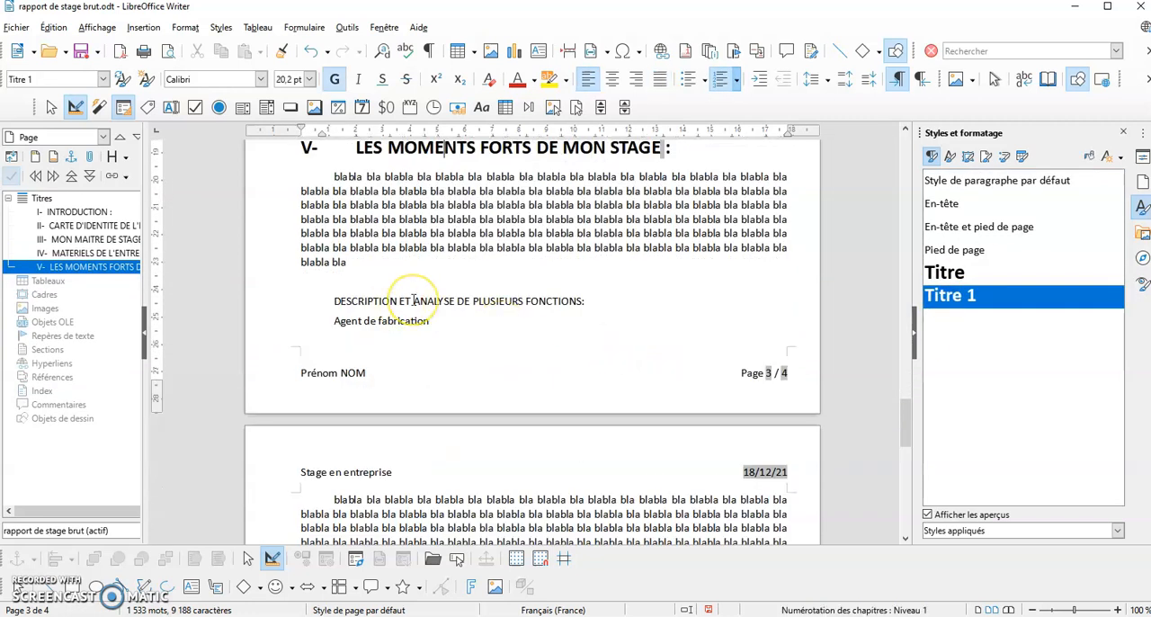
double_click(949, 302)
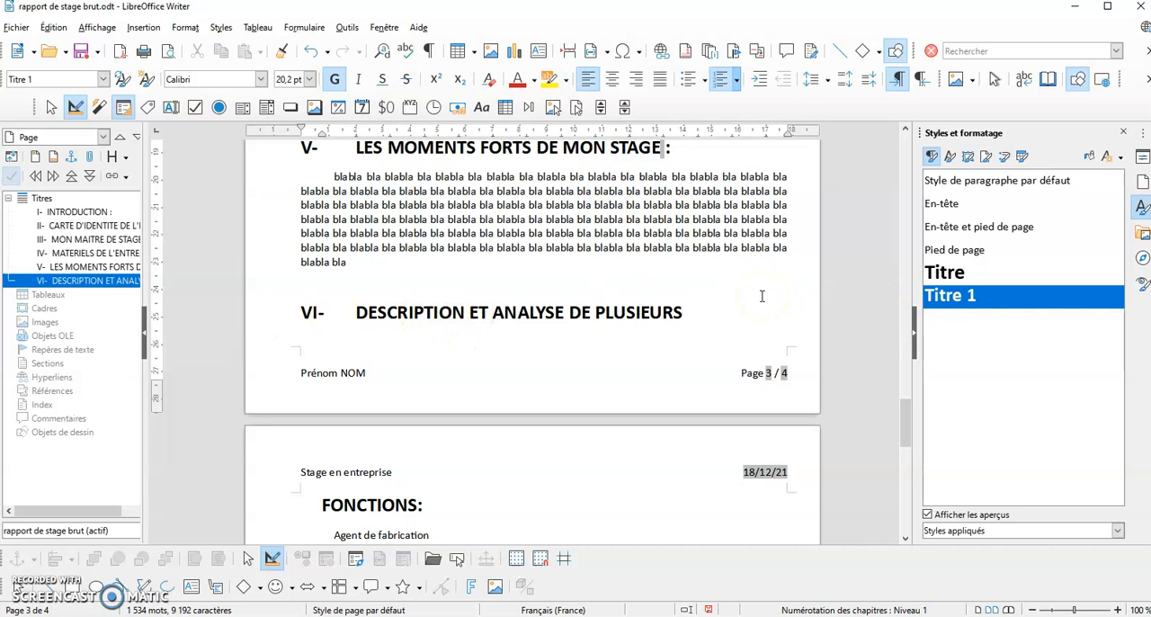
Apply the style "Titre 1" to the heading "REFLEXIONS PERSONNELLES" on the last page
scroll(384, 406, down, 10)
click(382, 355)
double_click(955, 299)
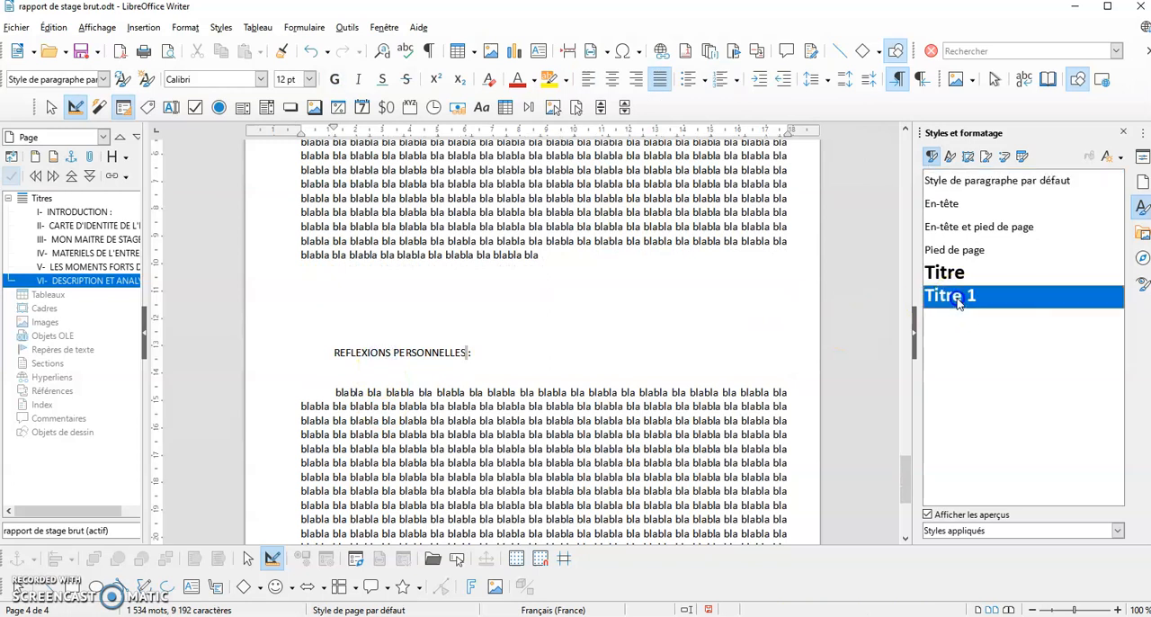
Show "Tous les styles" in the style list and apply "Titre 2" to the subheading "Agent de fabrication"
scroll(390, 411, up, 5)
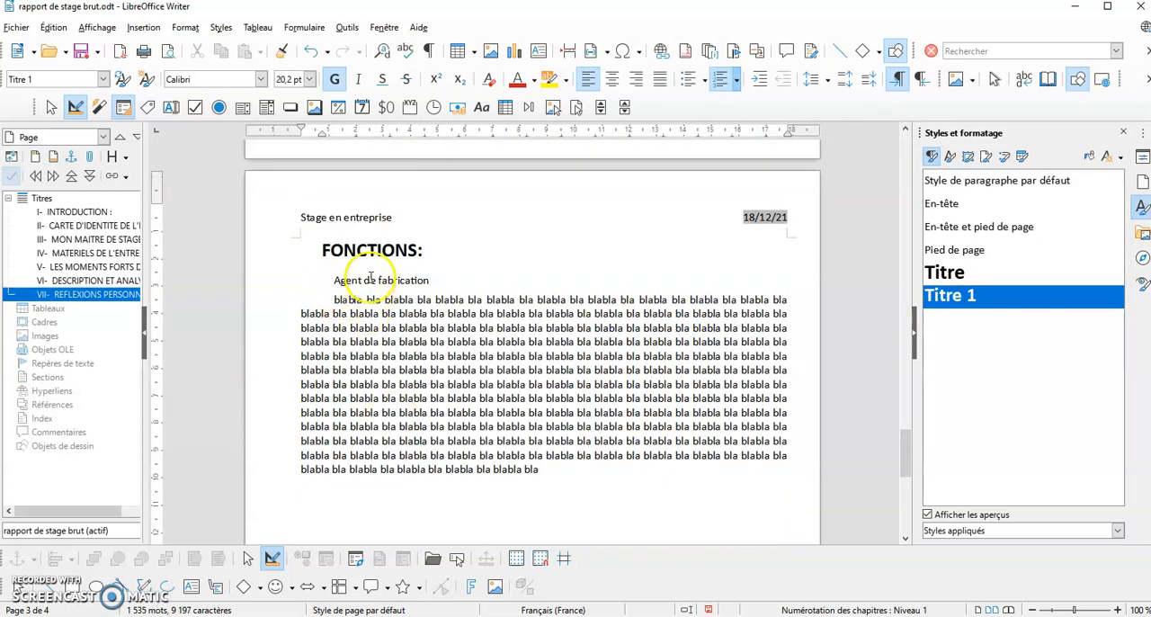
click(369, 280)
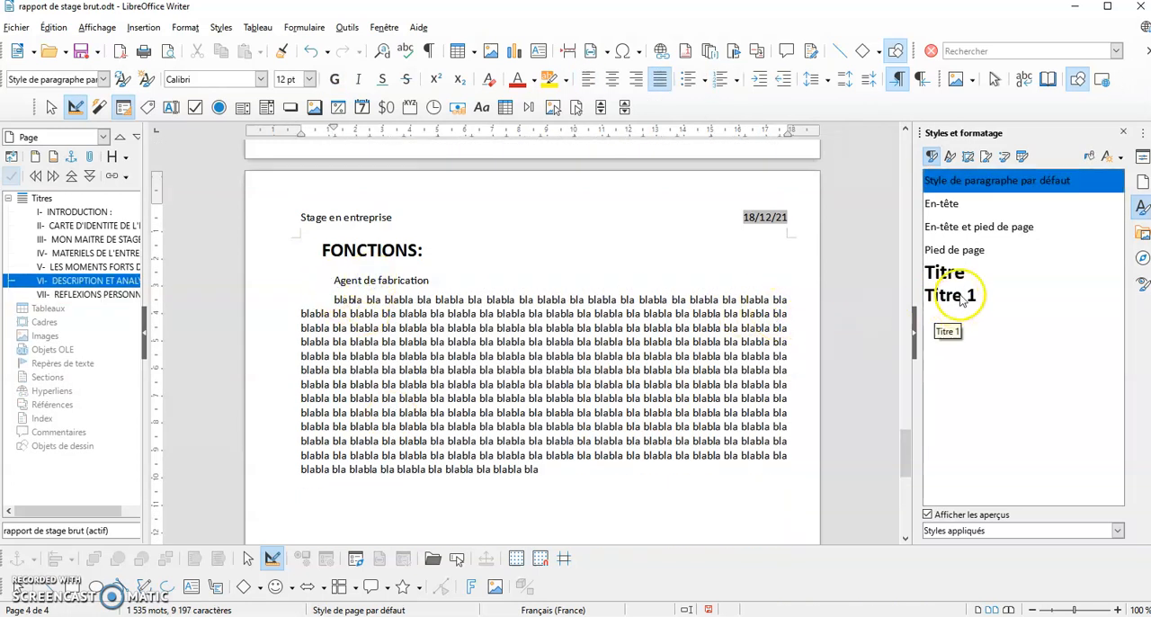
click(1028, 530)
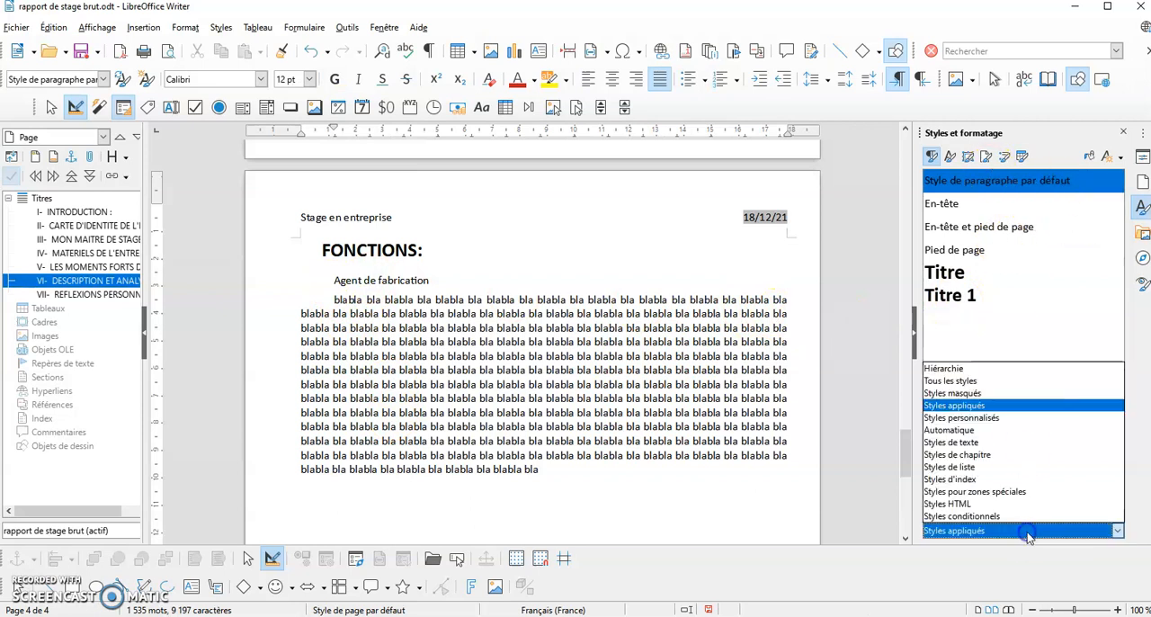
click(951, 379)
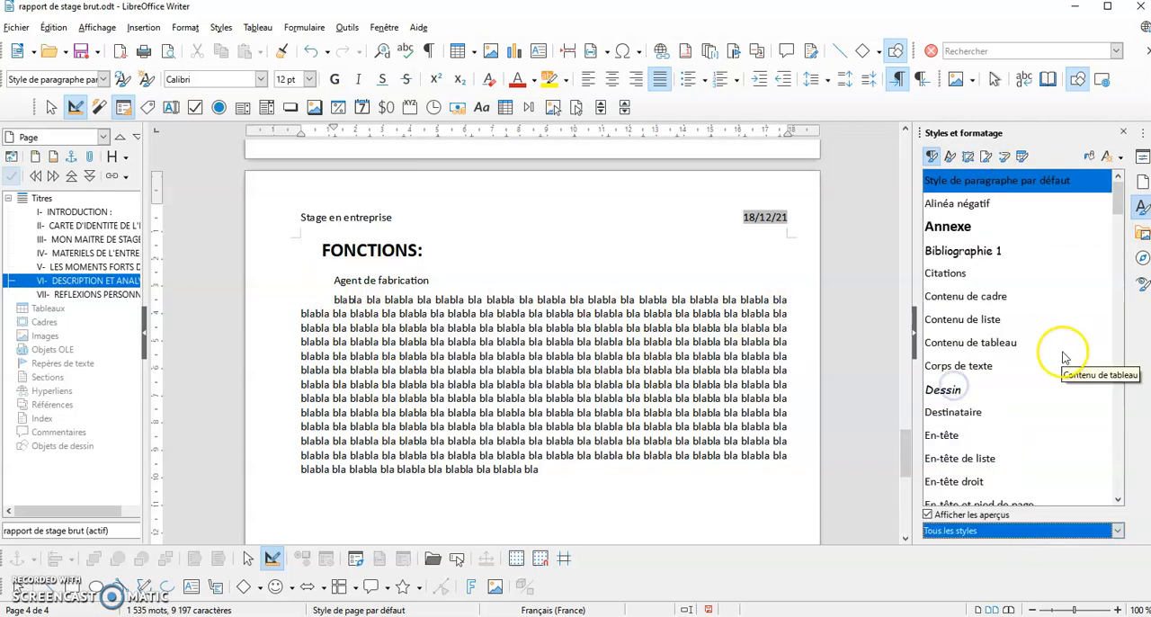
scroll(1066, 360, down, 20)
scroll(1058, 358, down, 4)
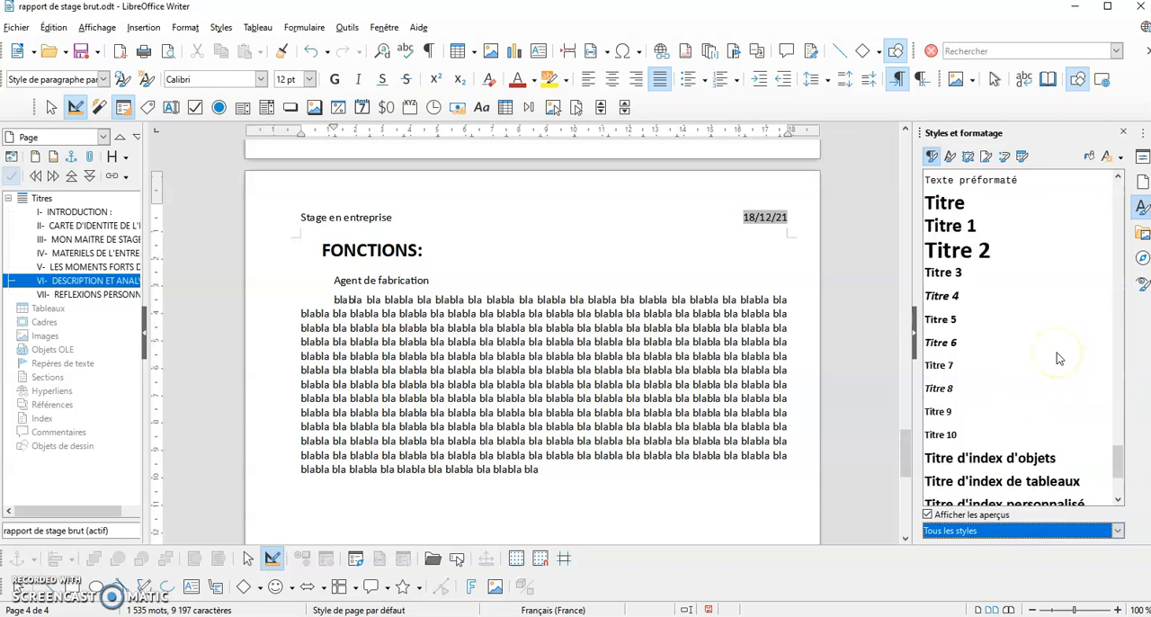
double_click(973, 254)
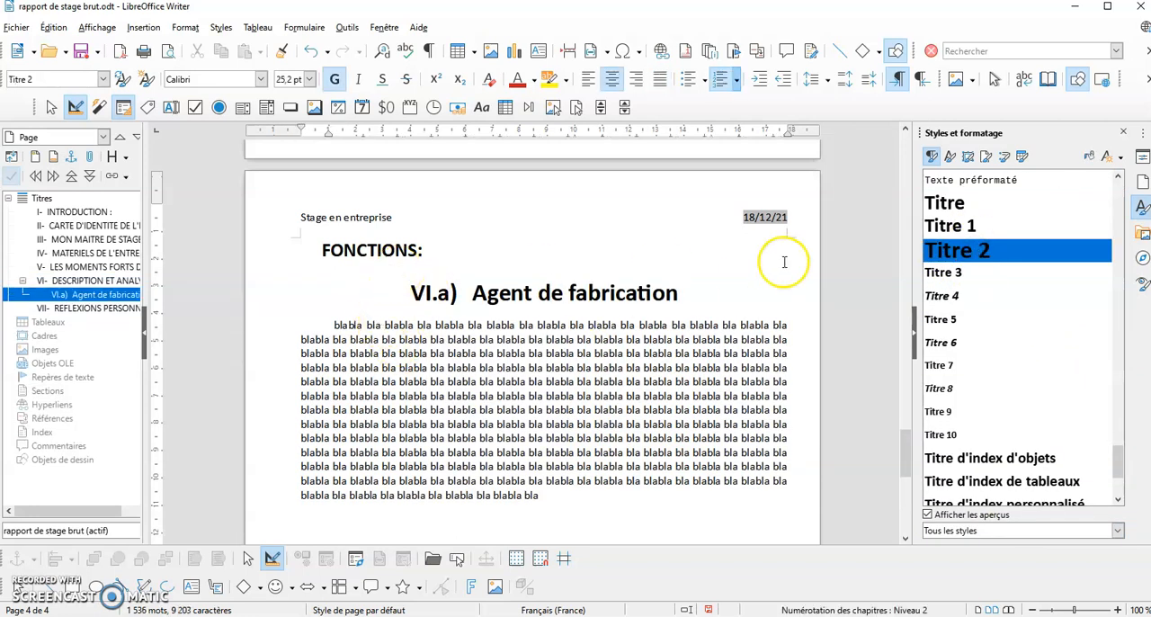
Review the numbered headings throughout the report, from "CARTE D'IDENTITE DE L'ENTREPRISE" to "Agent de fabrication"
scroll(784, 261, up, 15)
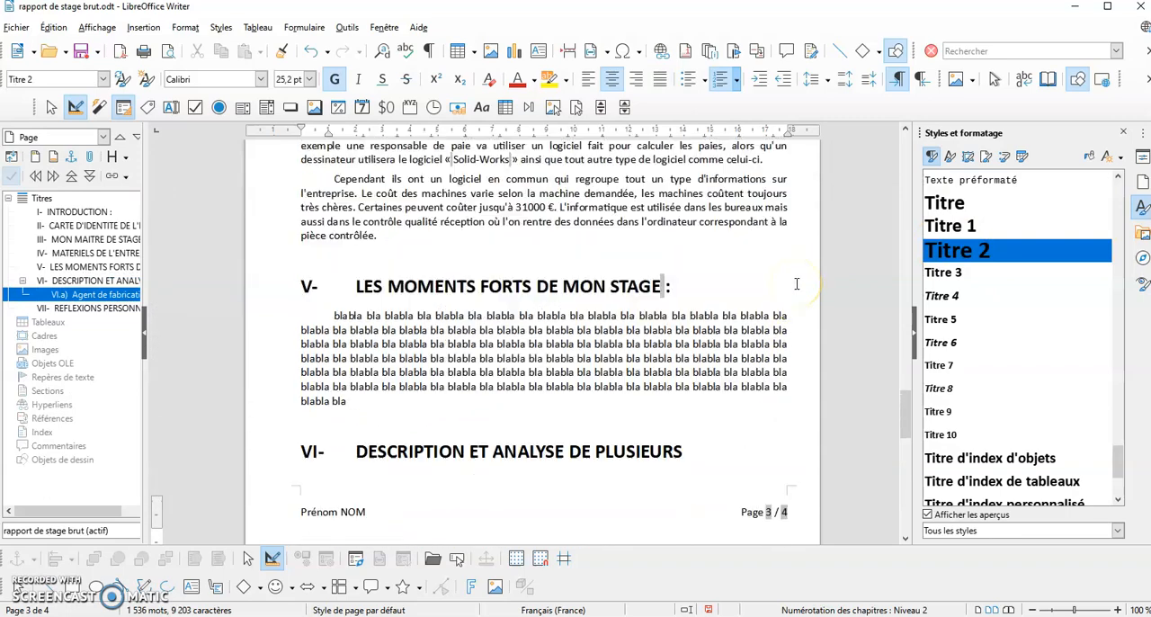
scroll(796, 284, up, 4)
scroll(795, 284, up, 9)
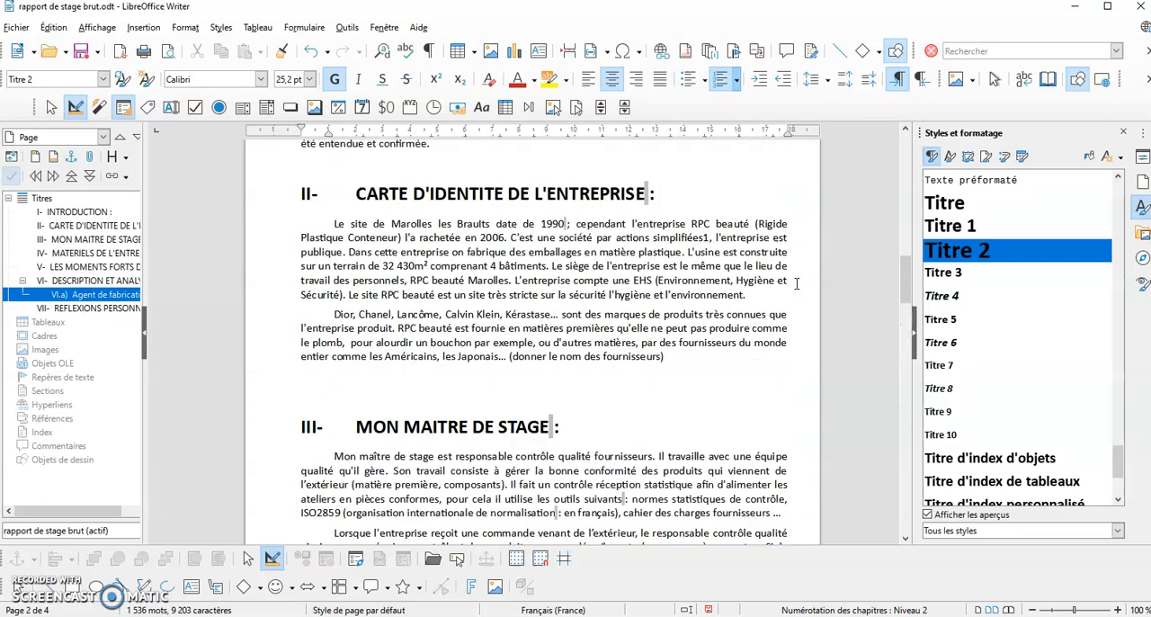
scroll(796, 283, down, 14)
scroll(796, 284, down, 15)
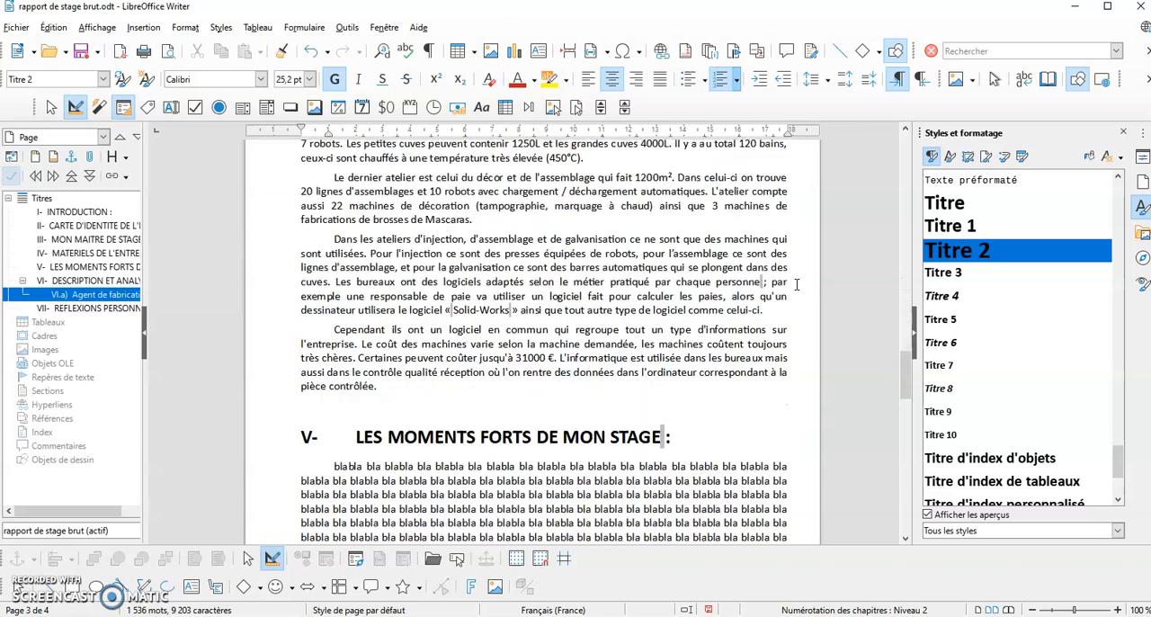
scroll(795, 284, down, 3)
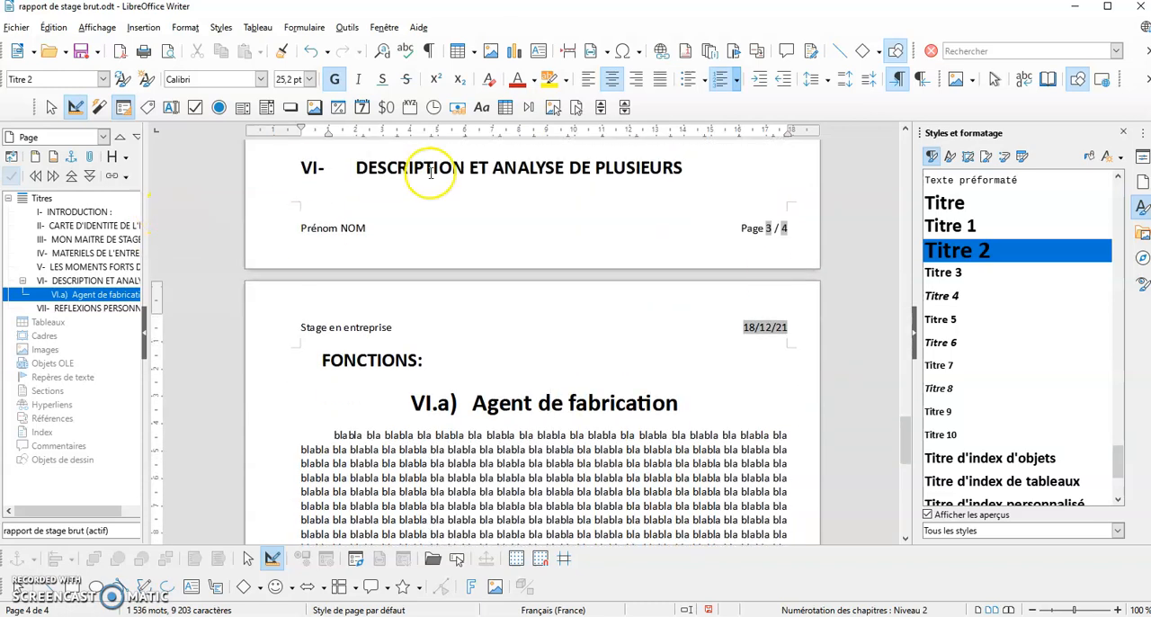
Modify the paragraph style "Titre 1" so its Western text font size is 100 %, and apply the change
click(948, 227)
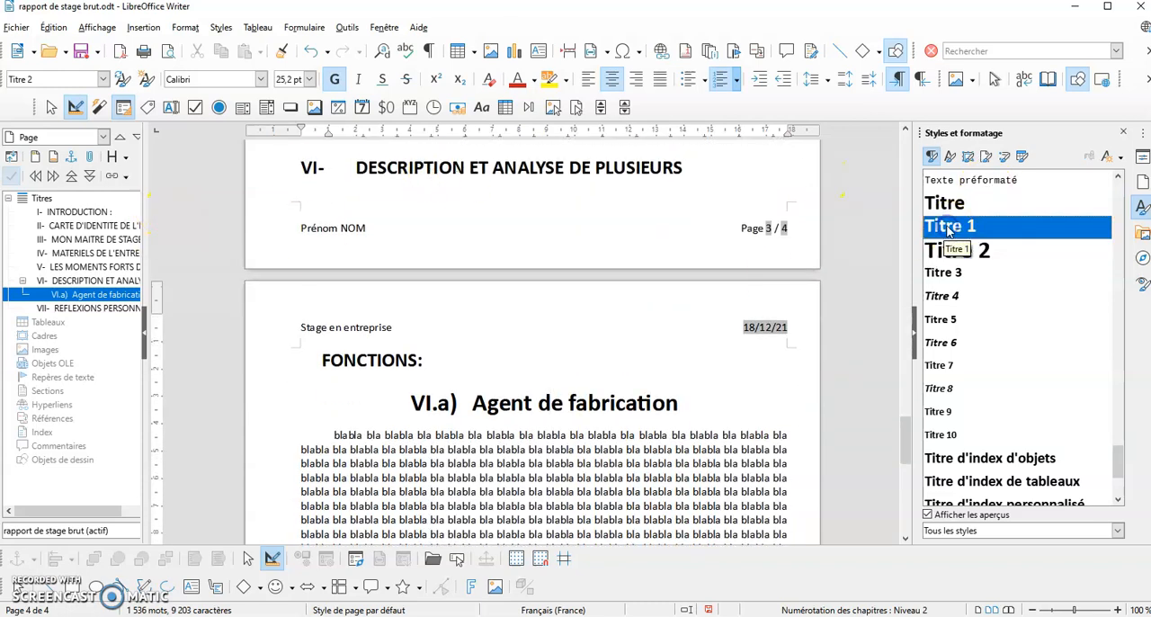
right_click(948, 230)
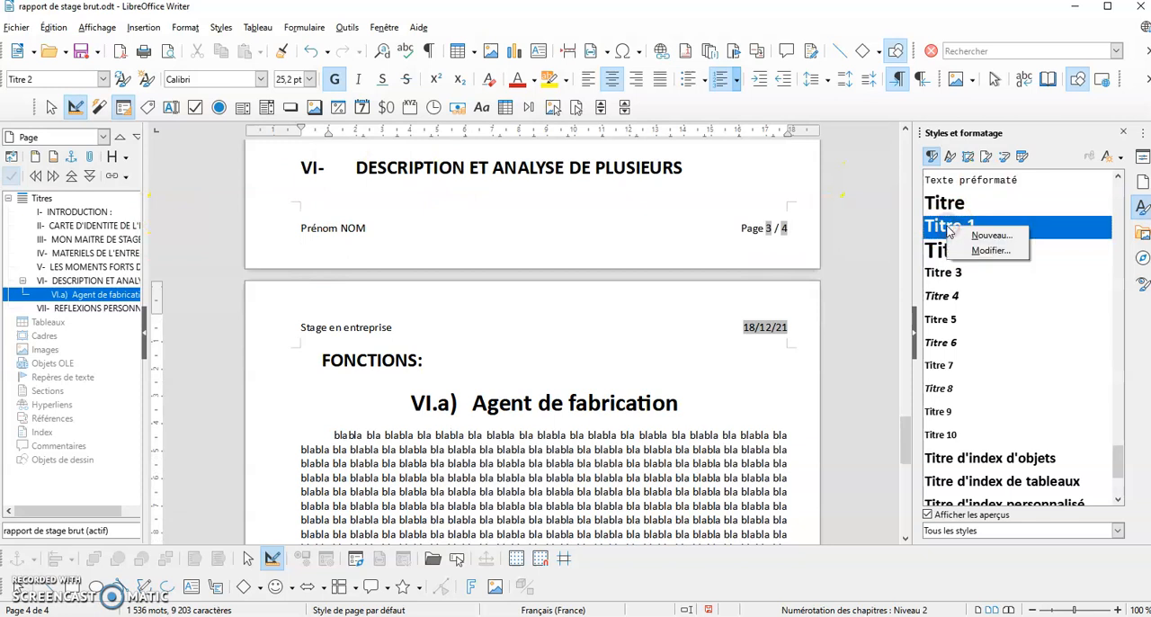
click(983, 253)
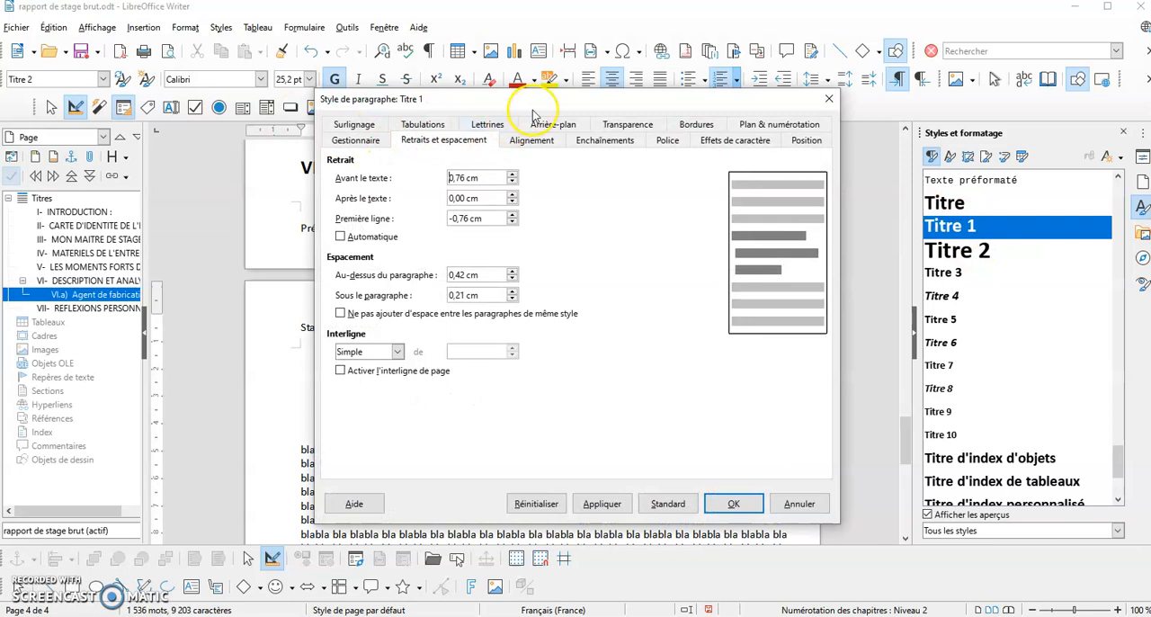
click(667, 140)
drag(641, 103, 882, 115)
click(856, 208)
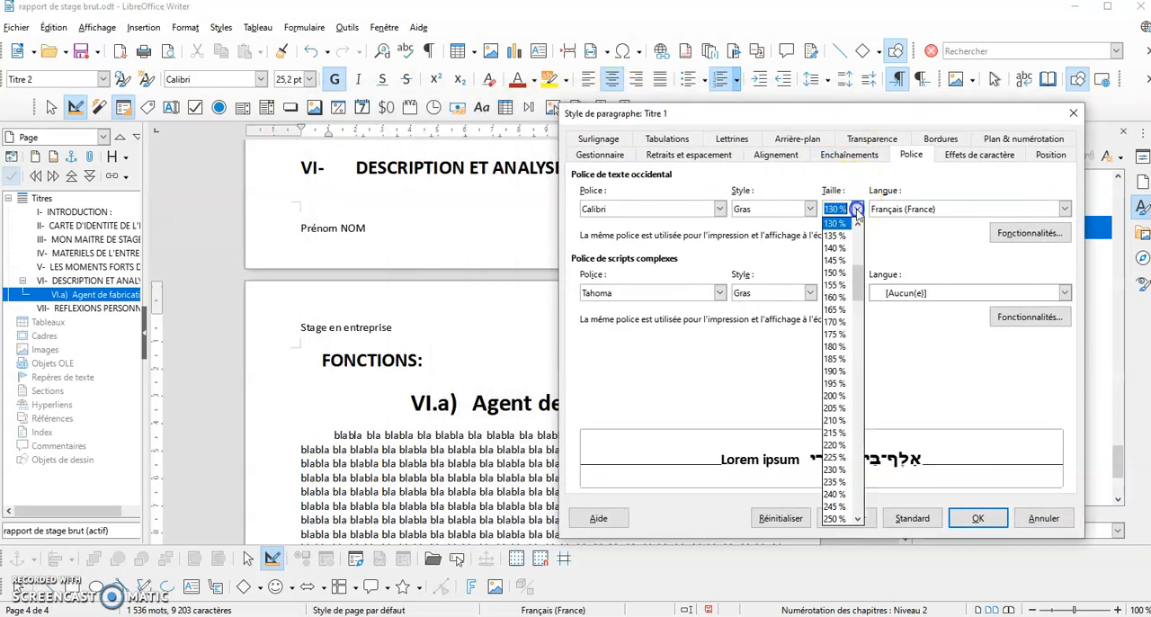
scroll(846, 234, up, 6)
click(825, 222)
click(834, 223)
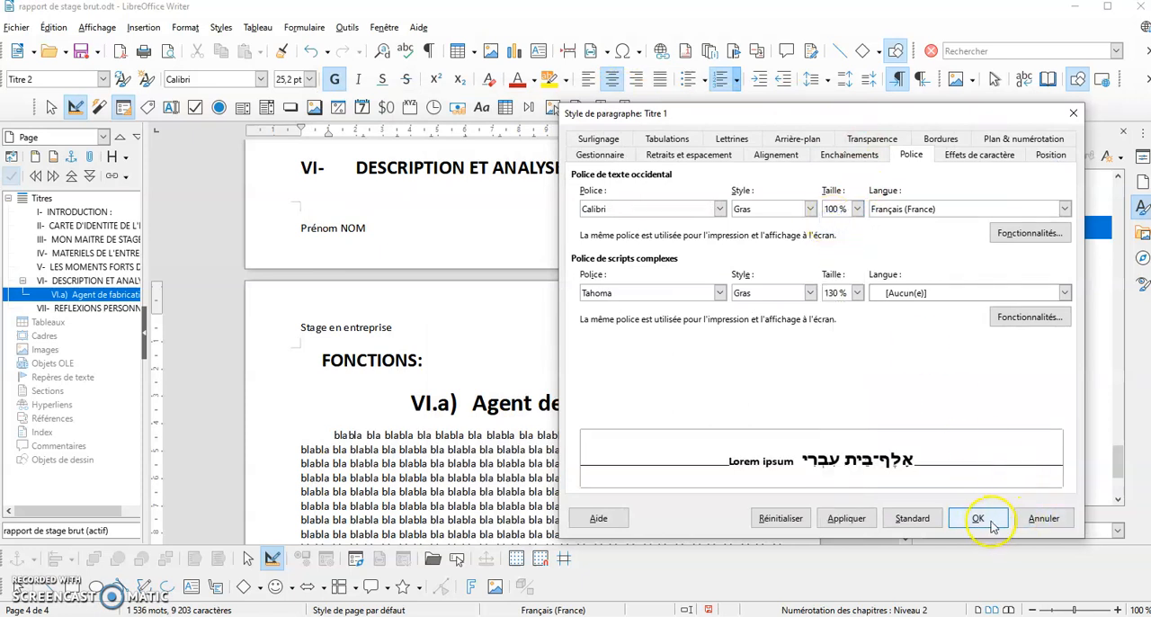
click(847, 519)
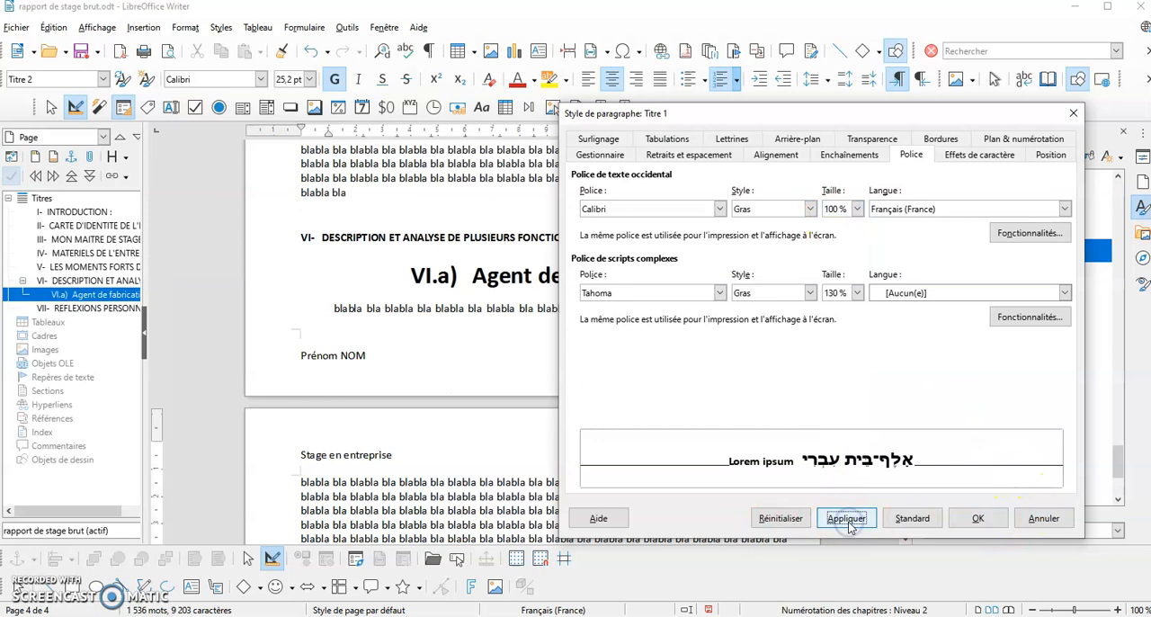
Set the Western text font size of the paragraph style "Titre 1" to 115 % and confirm the style
drag(852, 113, 757, 80)
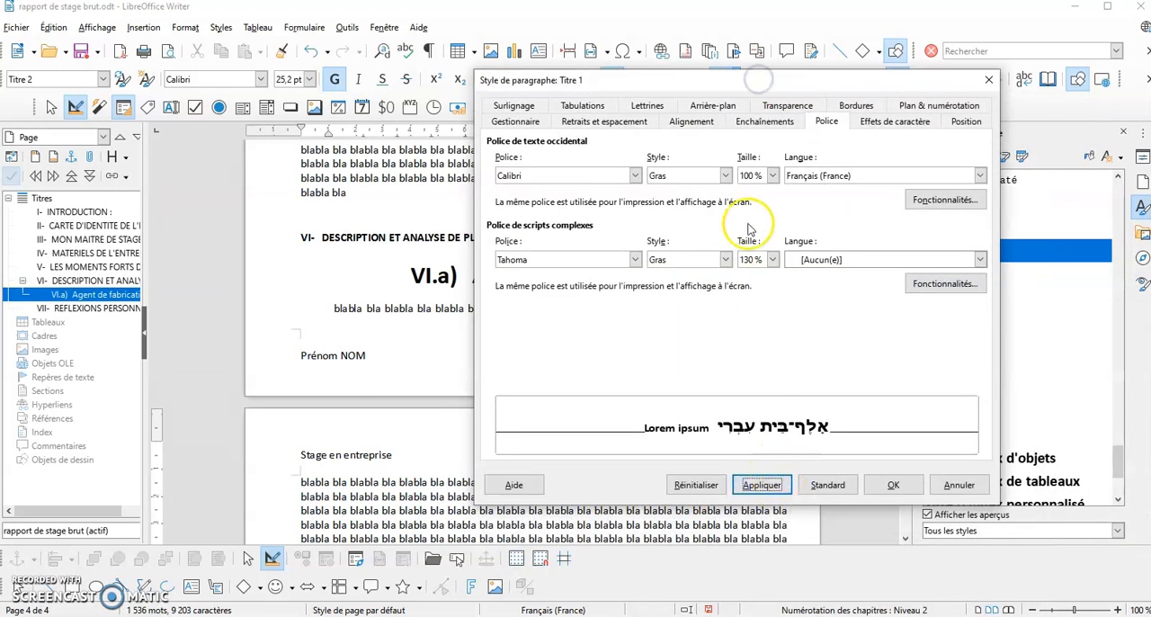
click(771, 175)
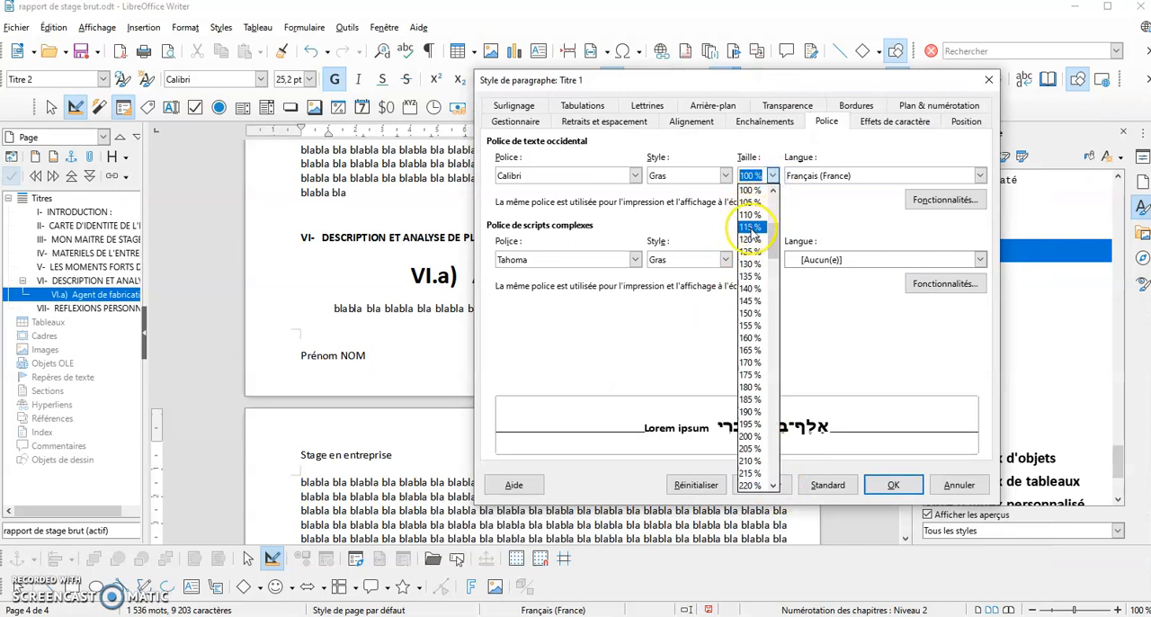
click(750, 227)
click(907, 491)
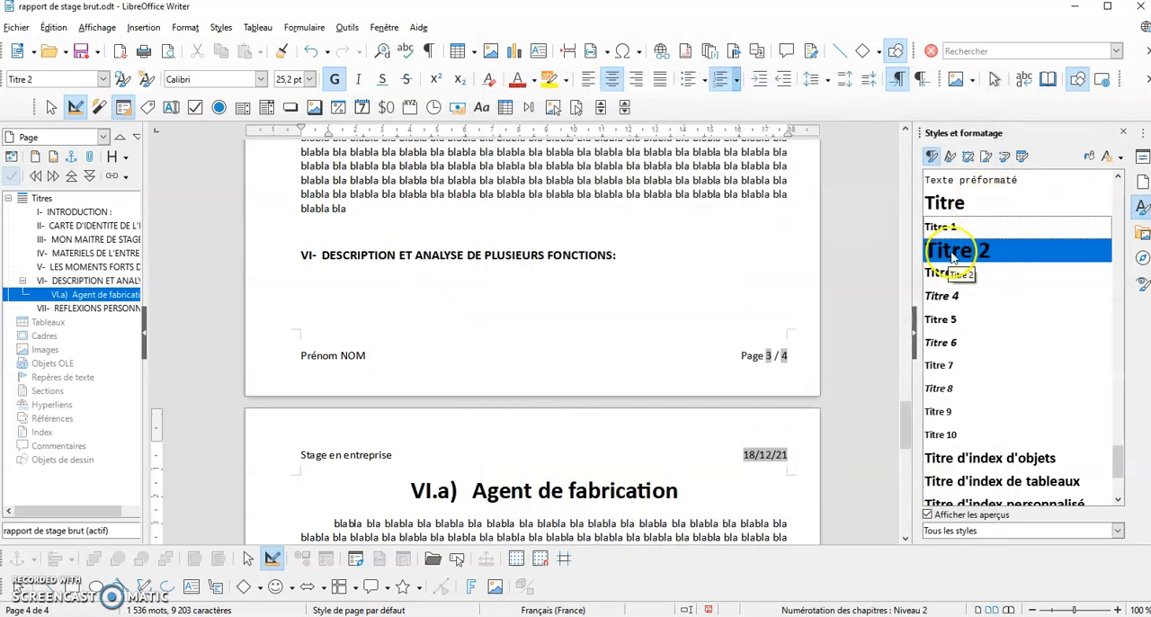
Modify the paragraph style "Titre 2" used by "Agent de fabrication" so its Western text font size is 22 pt
scroll(404, 257, down, 5)
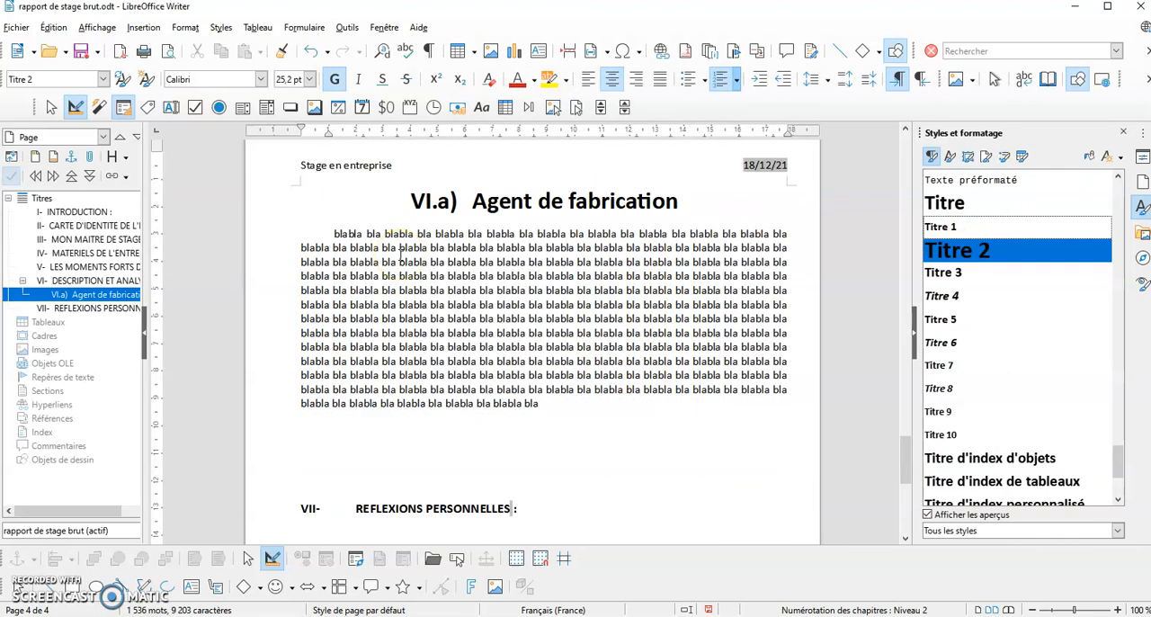
scroll(405, 256, down, 3)
scroll(419, 254, up, 7)
click(508, 346)
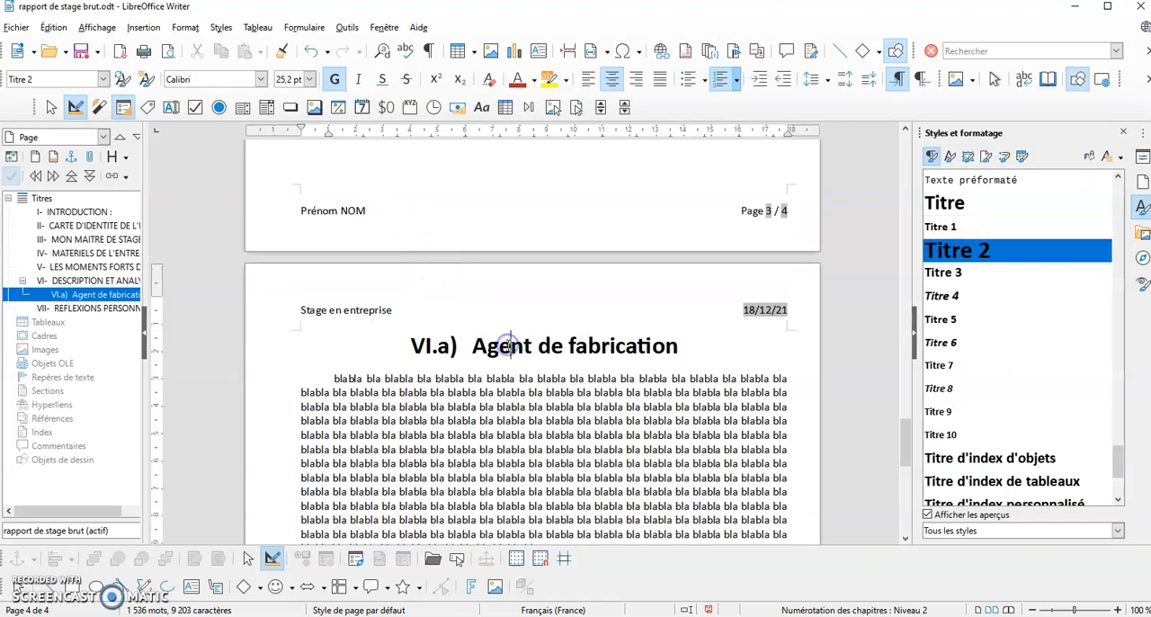
right_click(955, 250)
click(1002, 275)
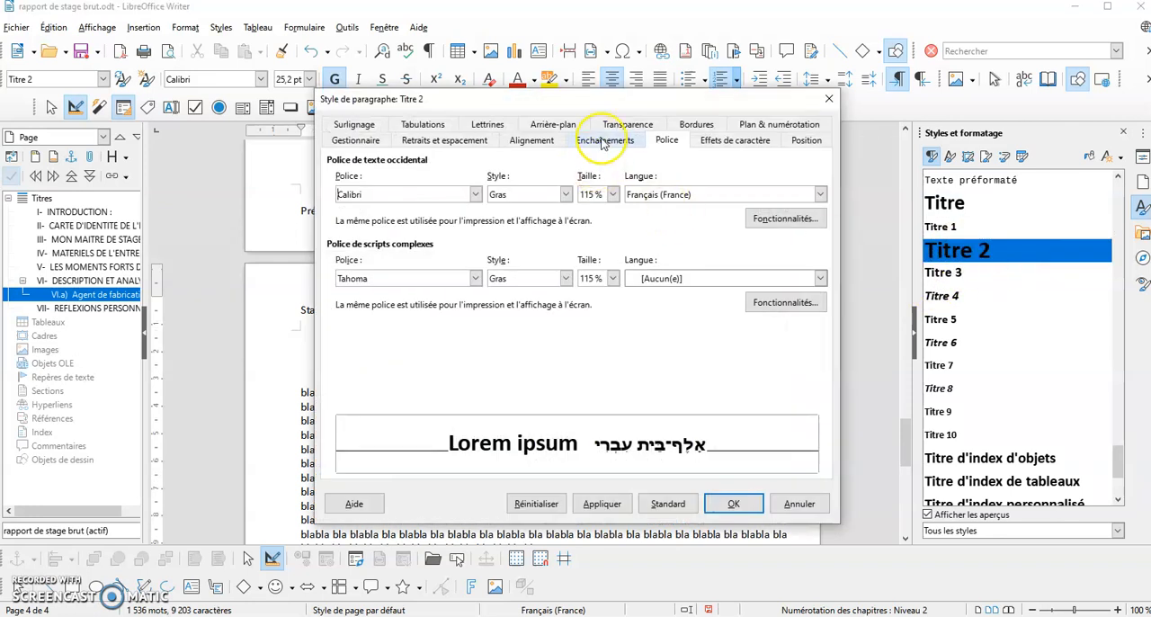
click(612, 195)
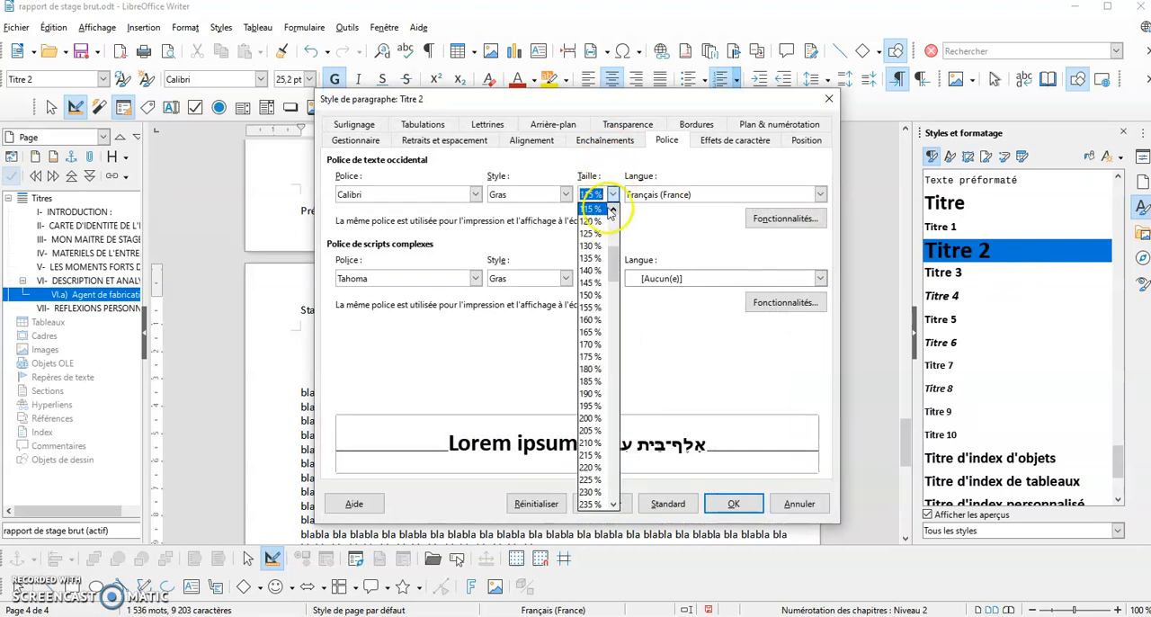
scroll(610, 210, up, 2)
click(593, 231)
click(732, 506)
Modify the paragraph style "Titre 1" used by "DESCRIPTION ET ANALYSE DE PLUSIEURS FONCTIONS" so its Western text font size is 120 %
scroll(630, 390, up, 3)
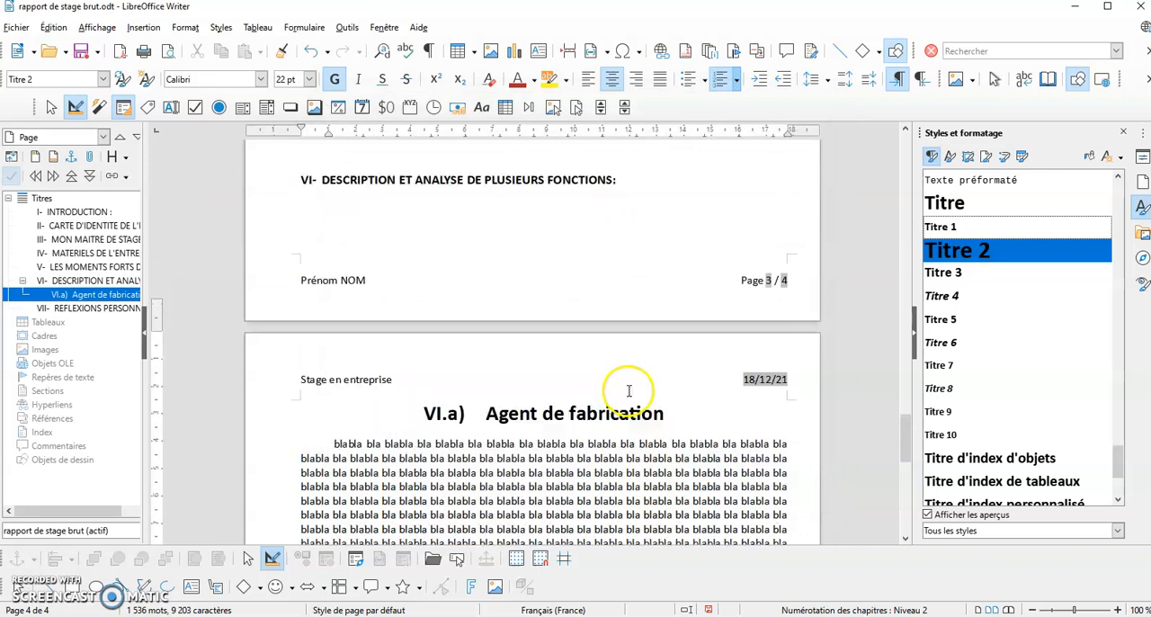
scroll(628, 391, down, 2)
click(405, 151)
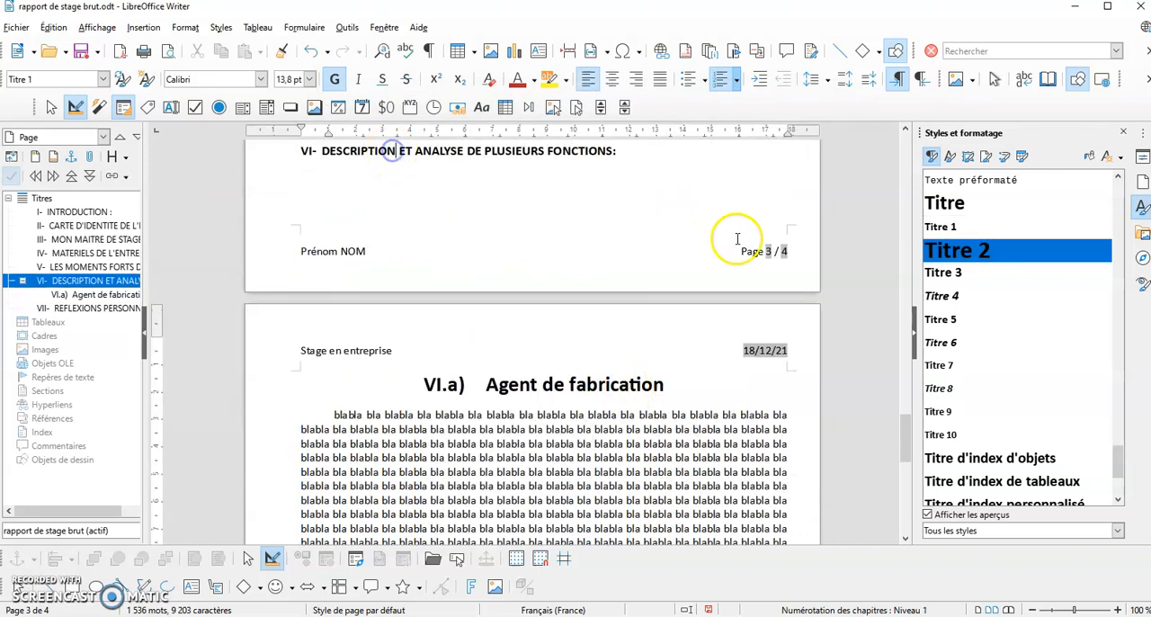
click(942, 226)
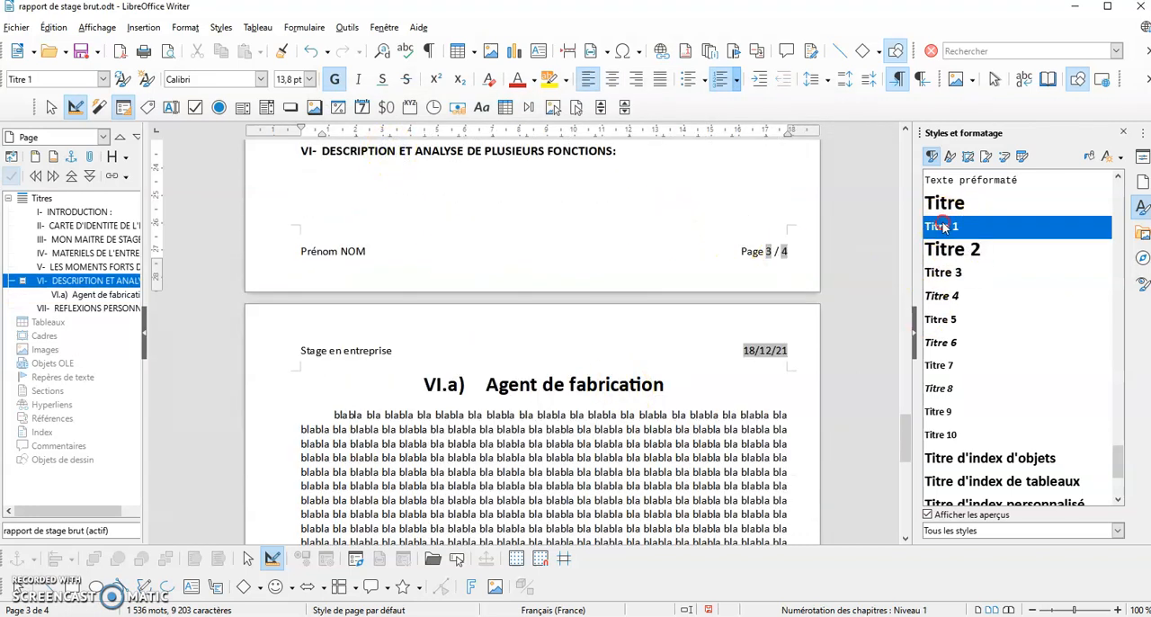
click(989, 255)
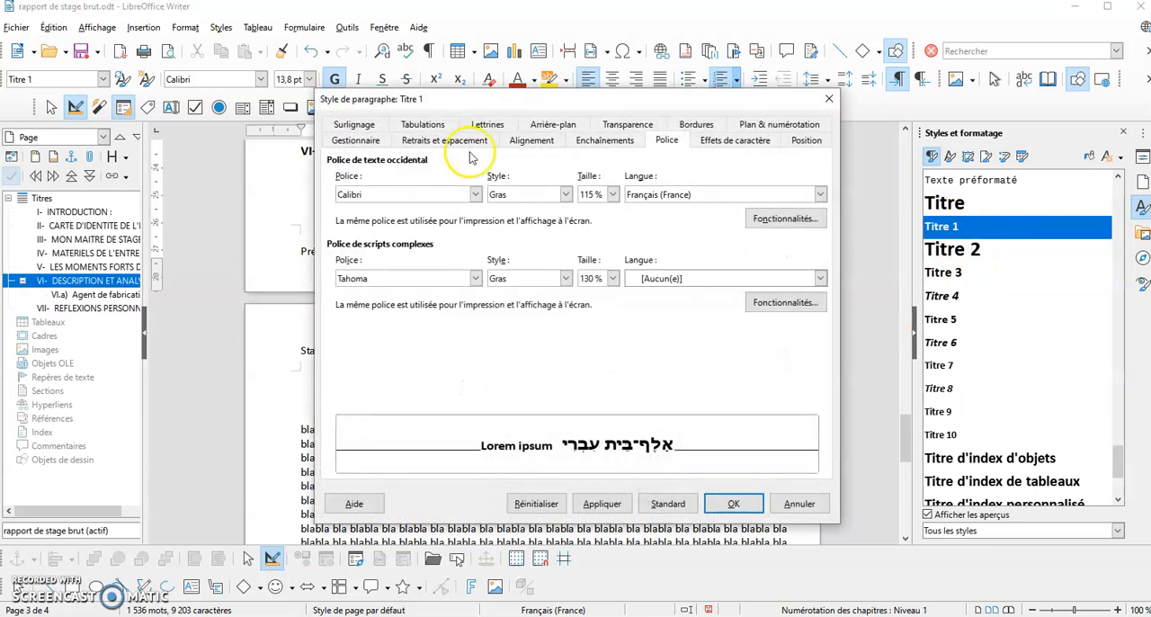
click(612, 195)
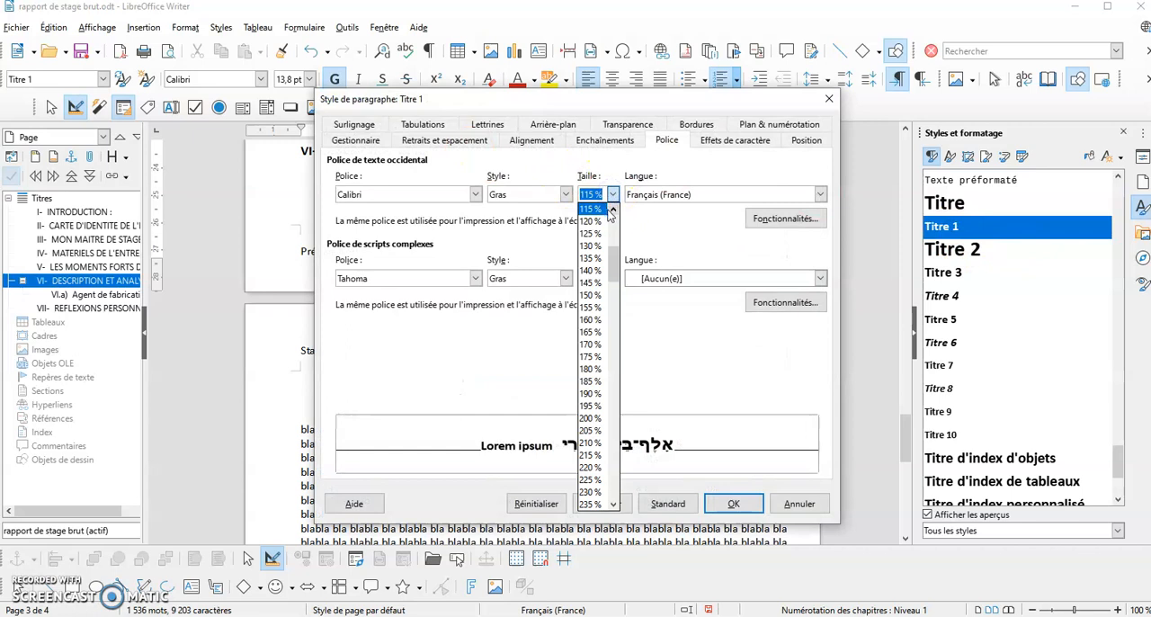
scroll(597, 225, up, 1)
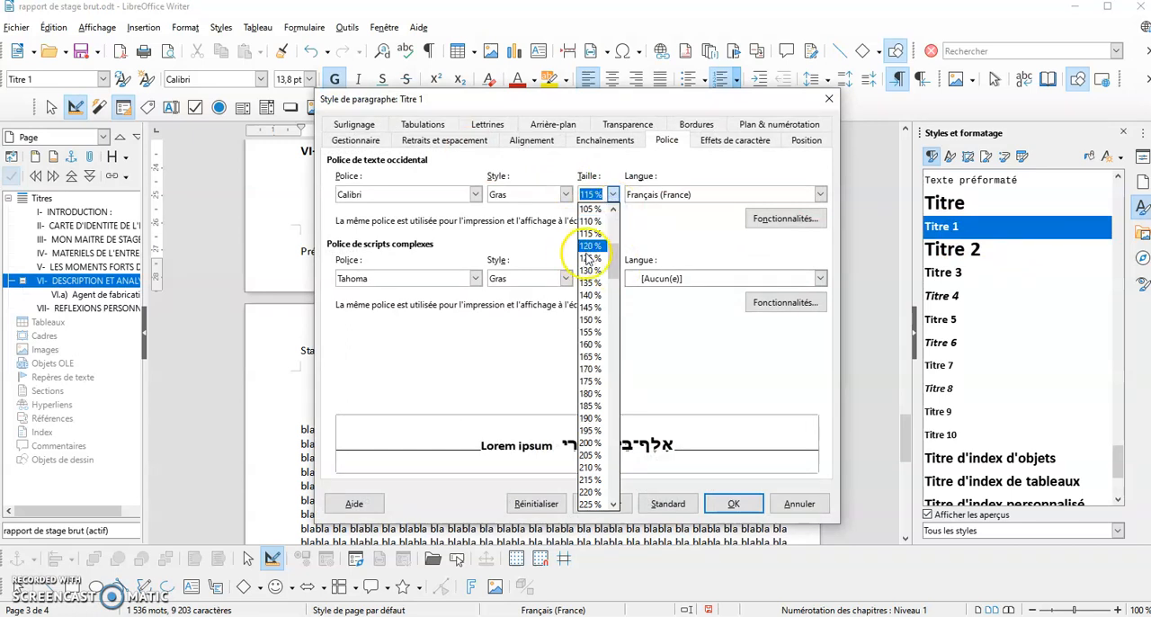
click(586, 251)
click(732, 504)
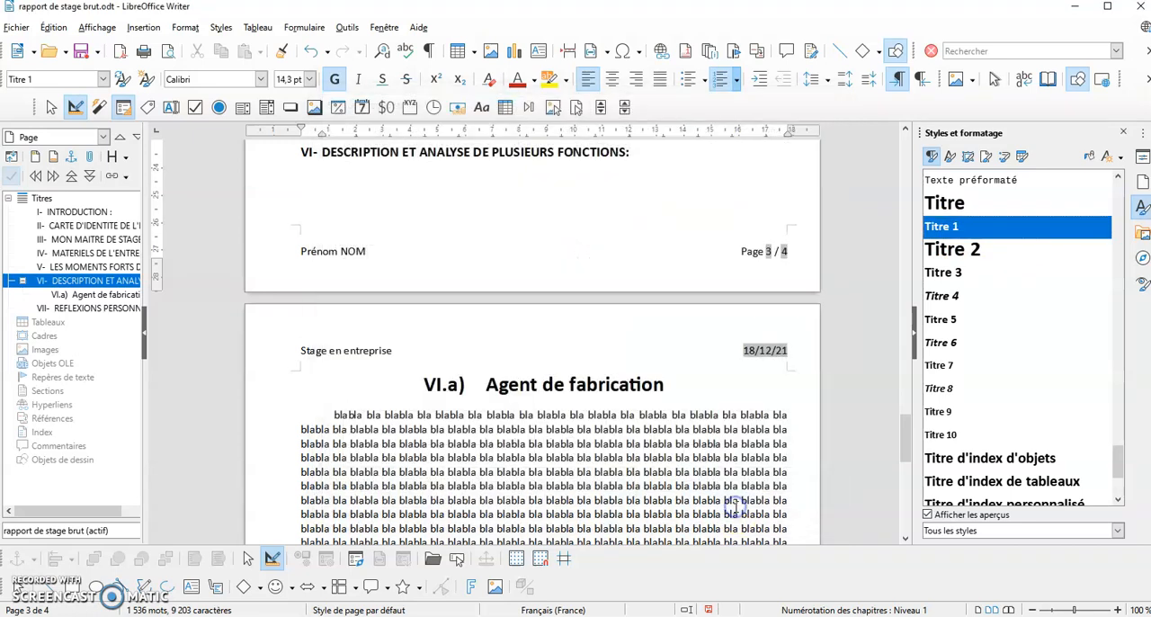
Modify the paragraph style "Titre 2" of the "Agent de fabrication" subheading so its Western text font size is 14 pt
click(585, 385)
right_click(941, 259)
click(979, 269)
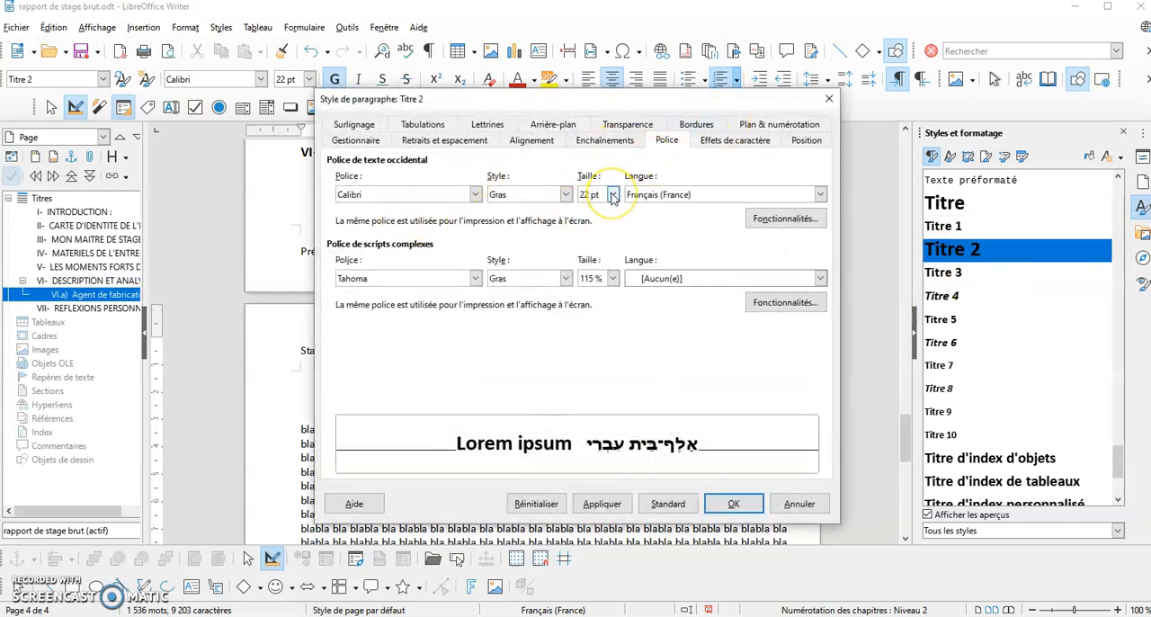
click(611, 195)
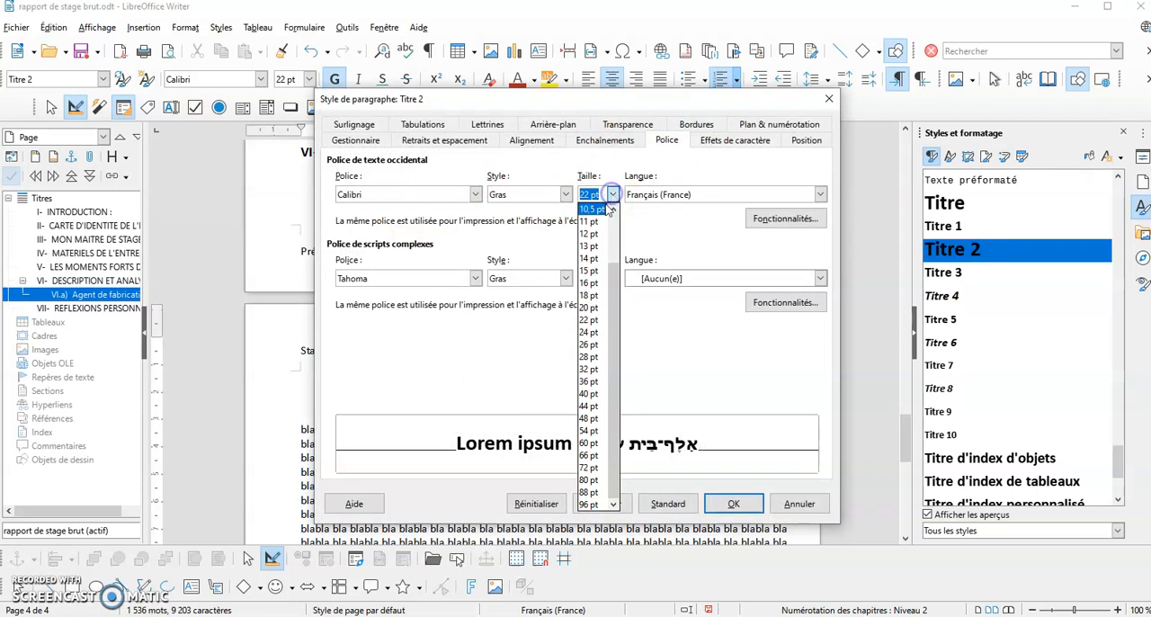
click(589, 259)
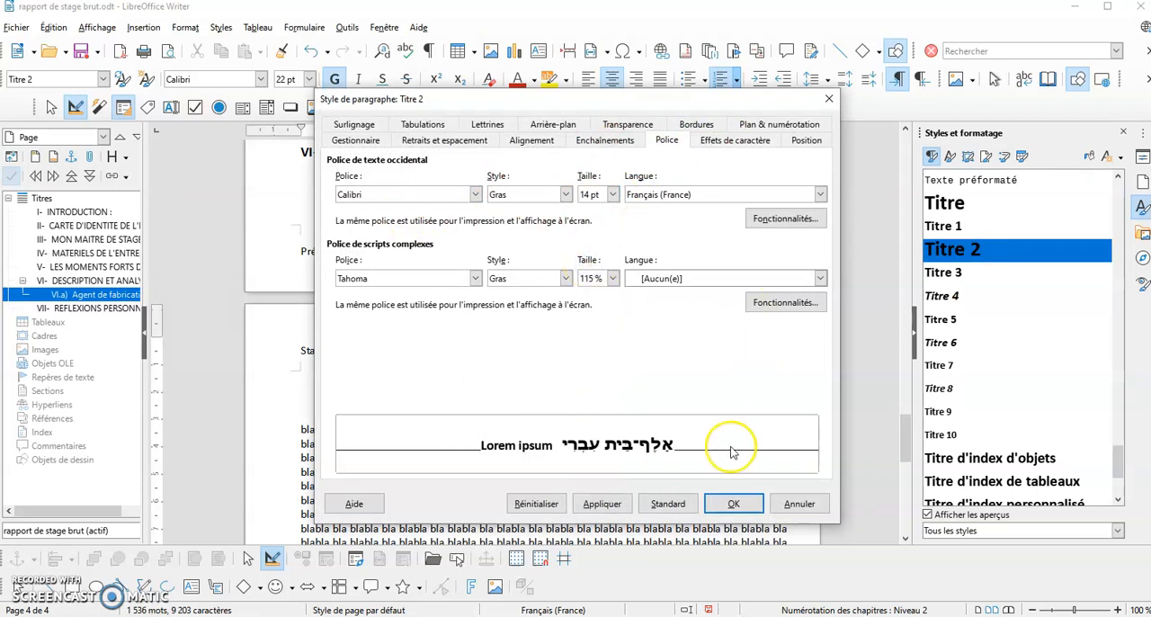
click(734, 505)
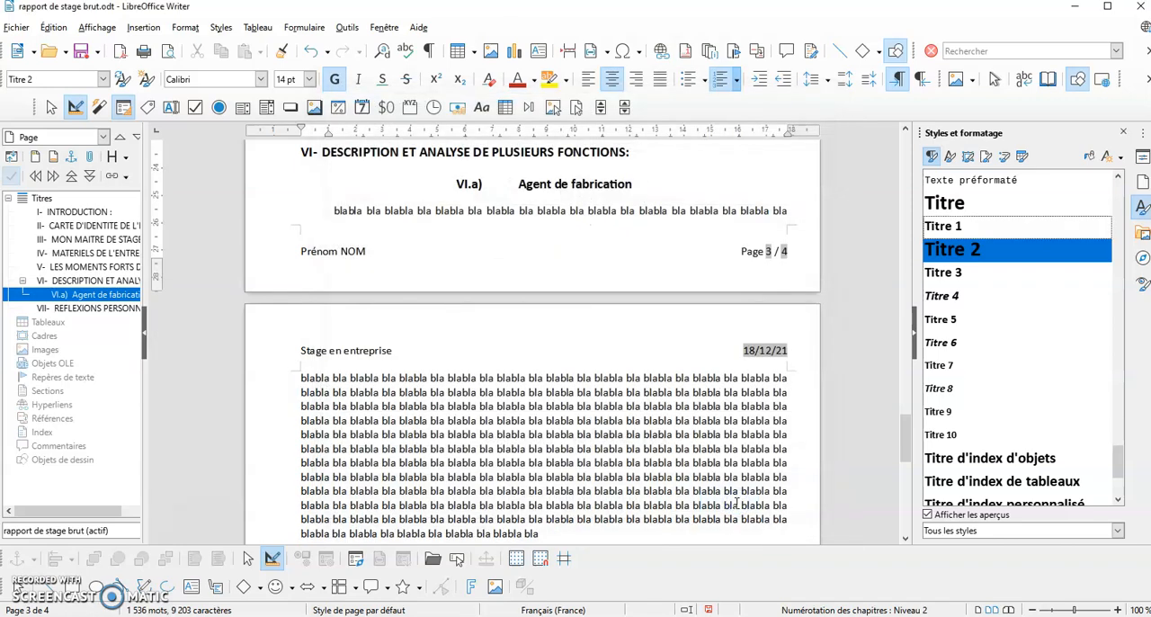
Check the appearance of the numbered headings across the report, from "INTRODUCTION" to "Agent de fabrication"
scroll(614, 279, up, 5)
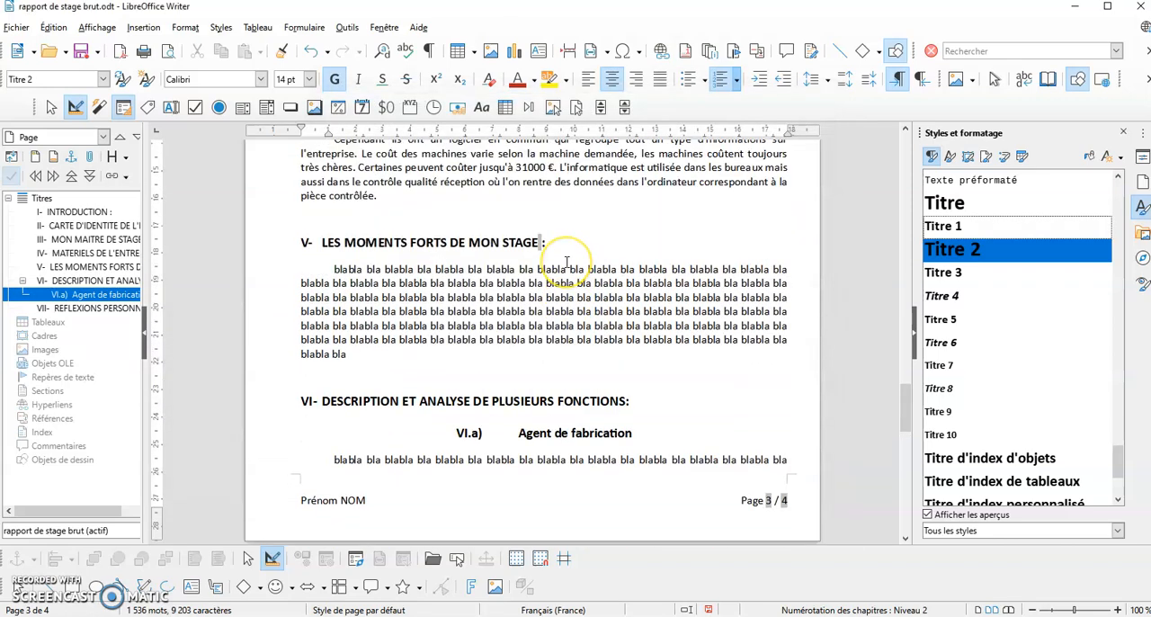
scroll(566, 262, up, 20)
scroll(567, 262, up, 20)
scroll(567, 261, down, 15)
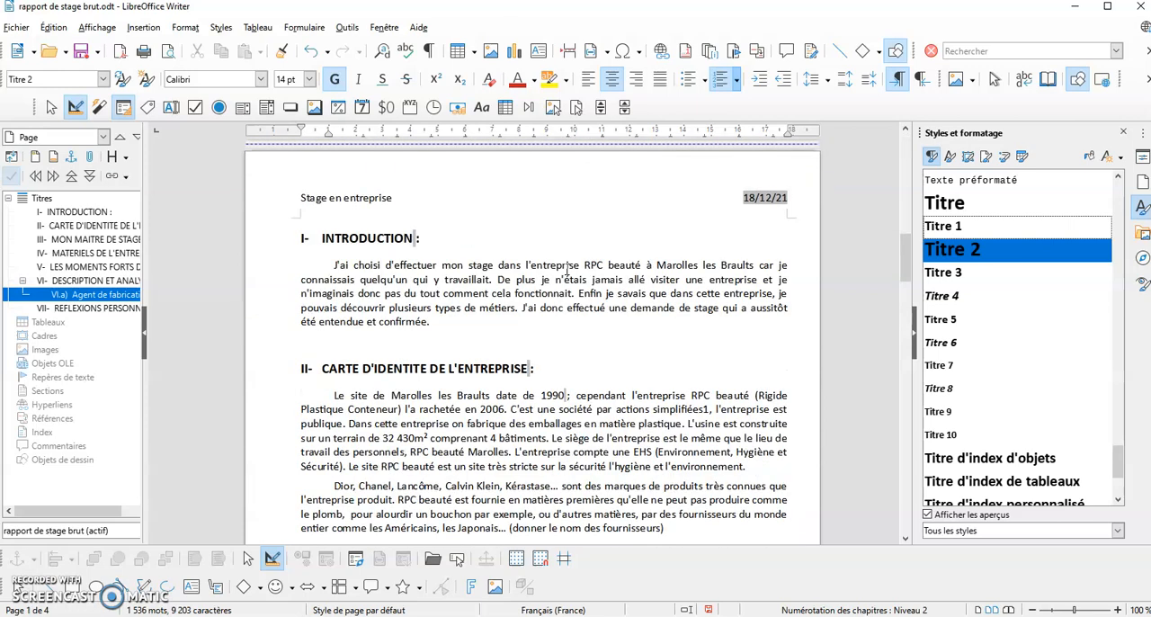
scroll(566, 268, down, 8)
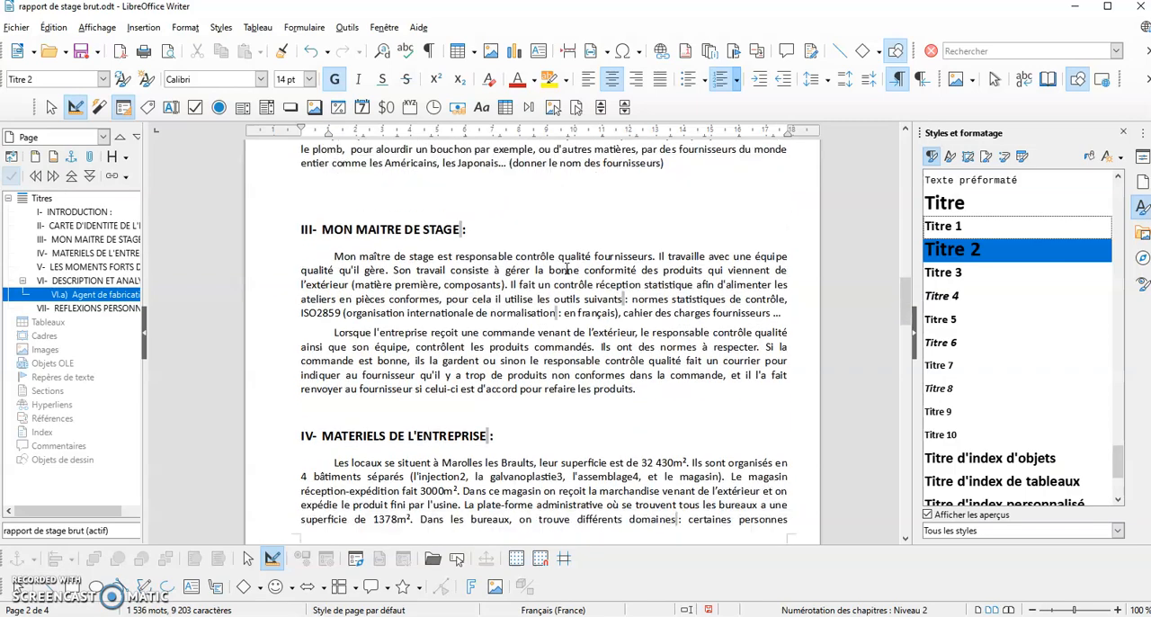
scroll(566, 268, down, 10)
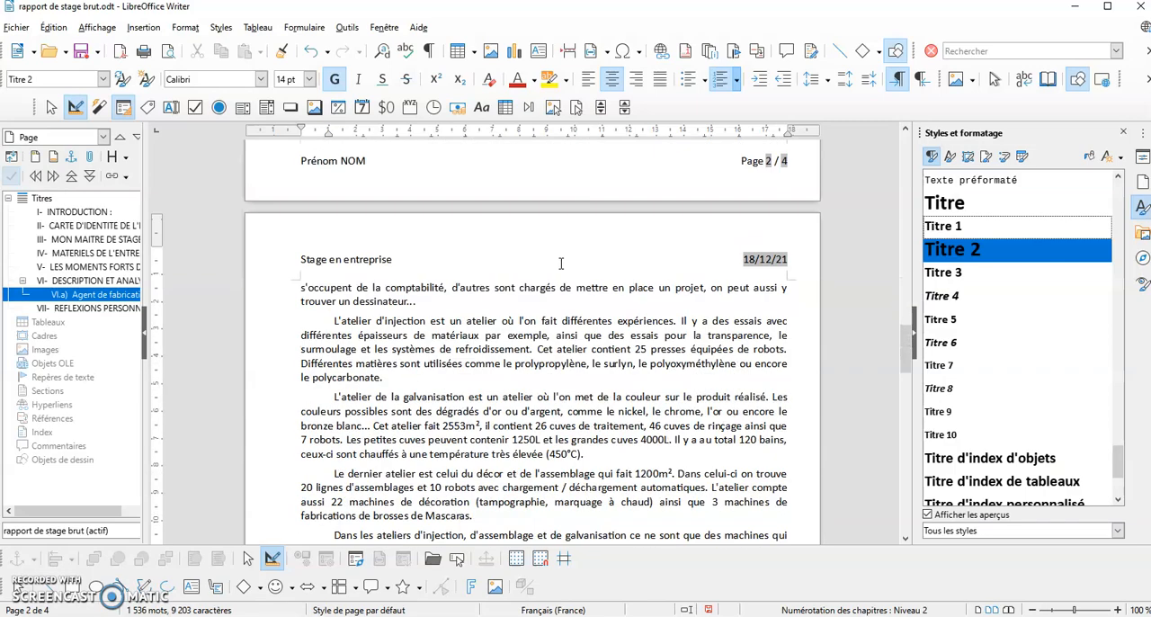
scroll(390, 263, down, 10)
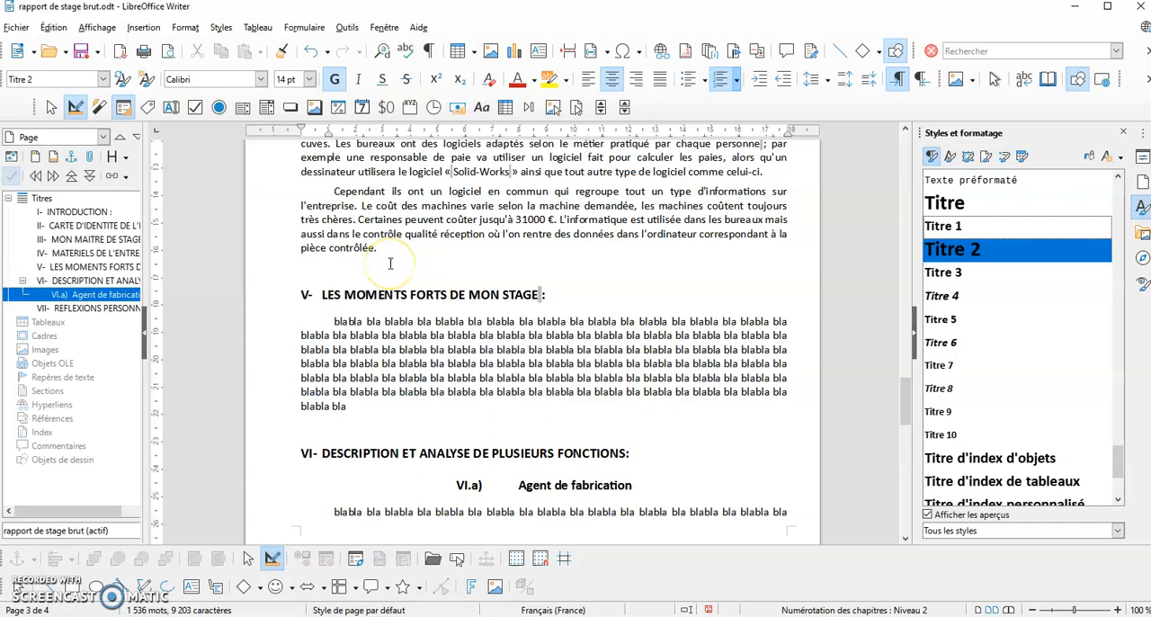
Insert the picture "image 1" at the start of the paragraph "L'atelier d'injection" on page 3
scroll(390, 262, up, 8)
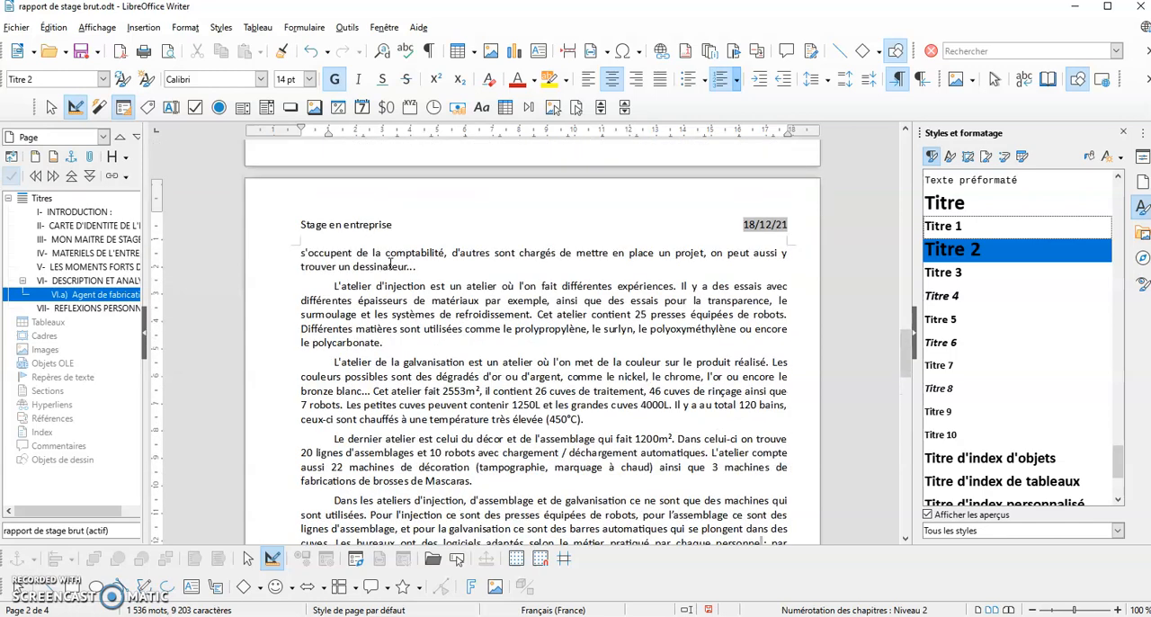
scroll(390, 262, down, 1)
click(323, 251)
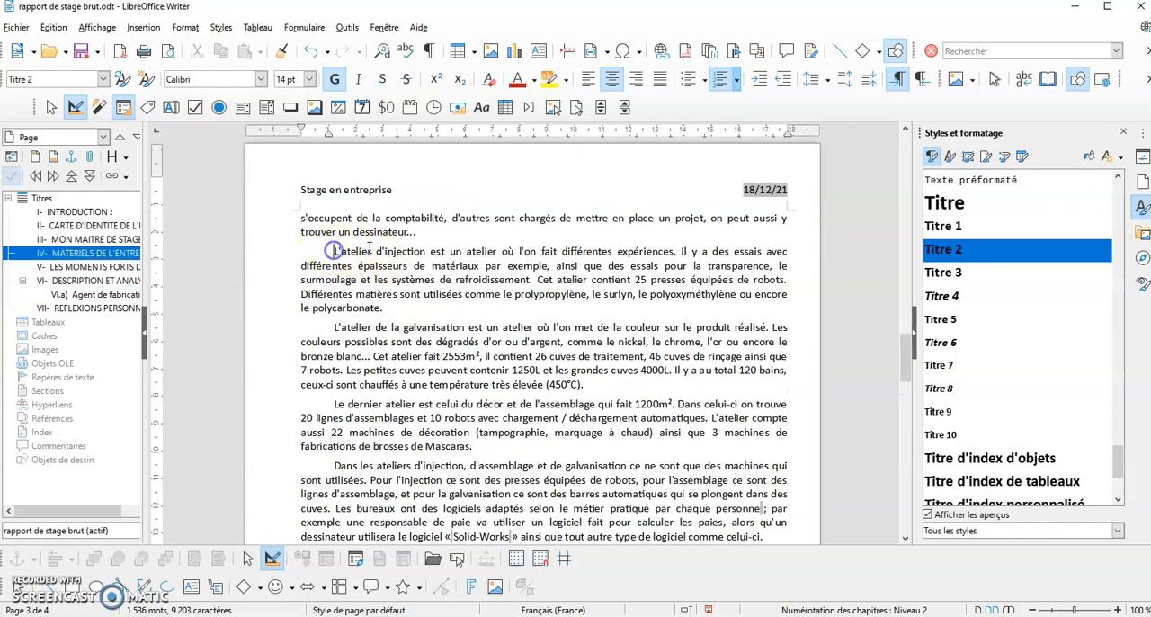
click(149, 30)
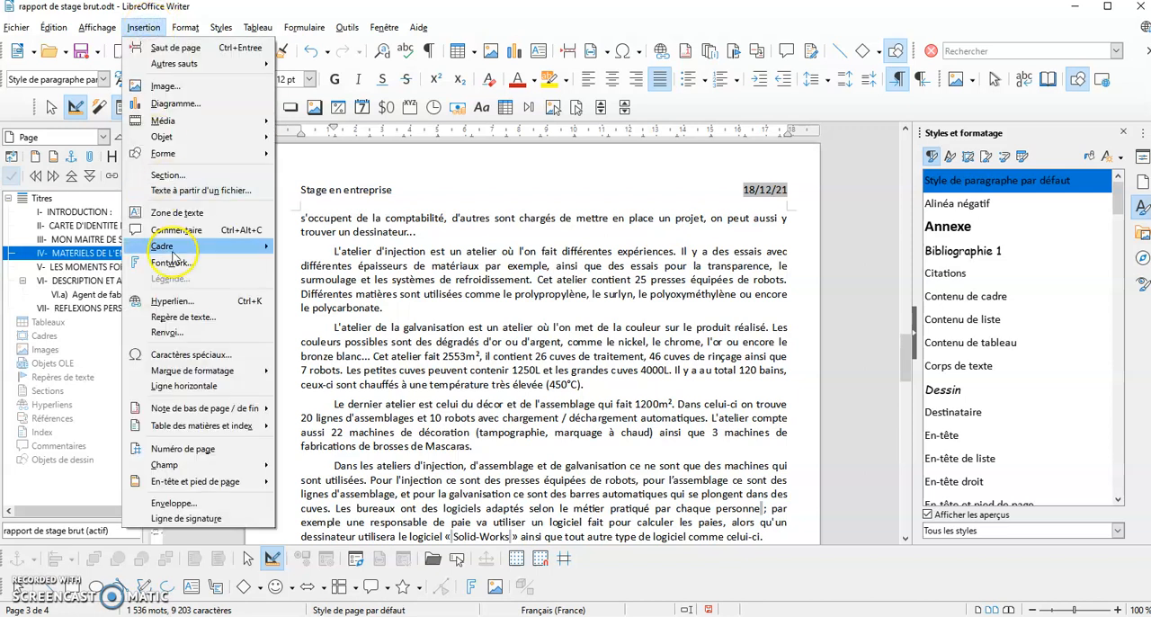
click(175, 86)
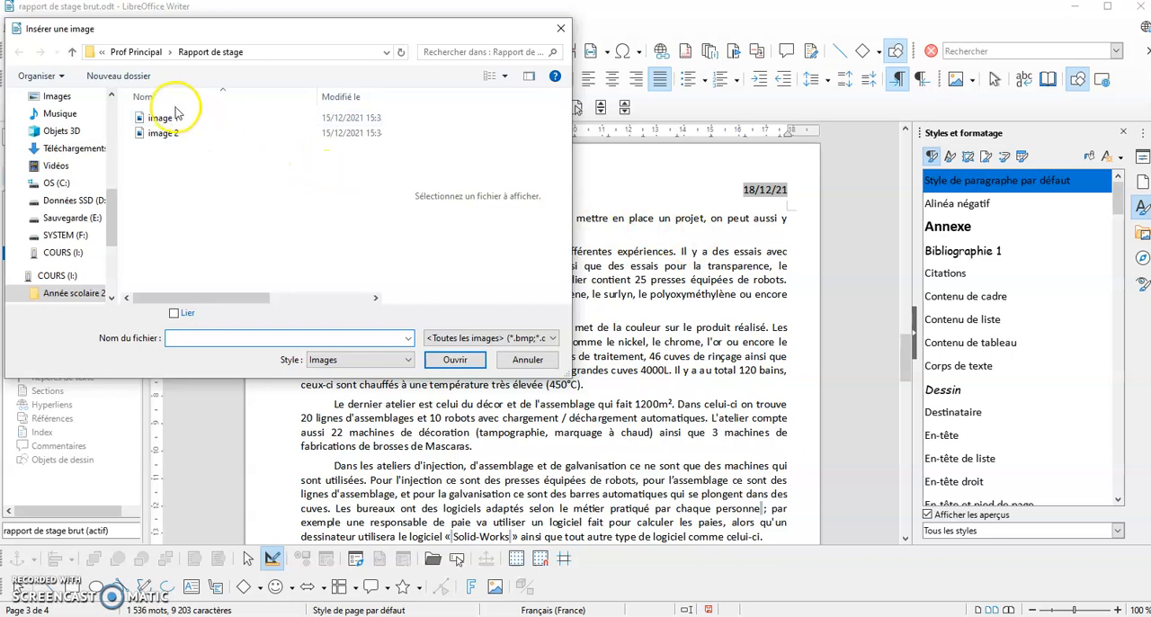
click(166, 116)
click(456, 360)
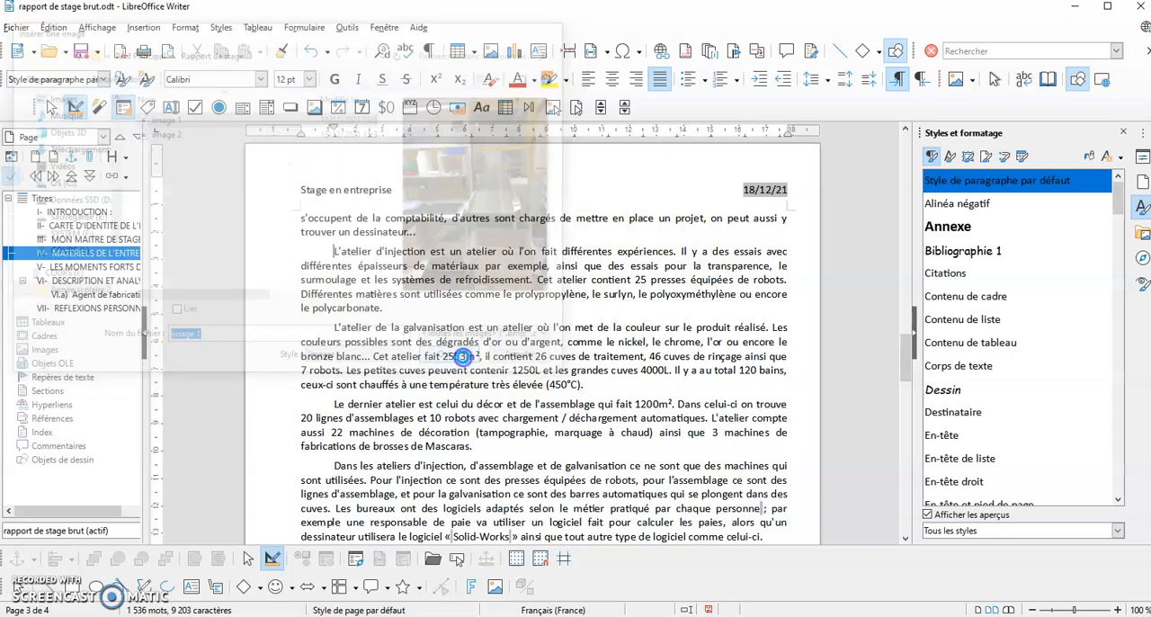
Shrink the inserted picture to about 7 × 9.4 cm and move it to the left margin so the workshop paragraphs wrap beside it
scroll(723, 449, down, 6)
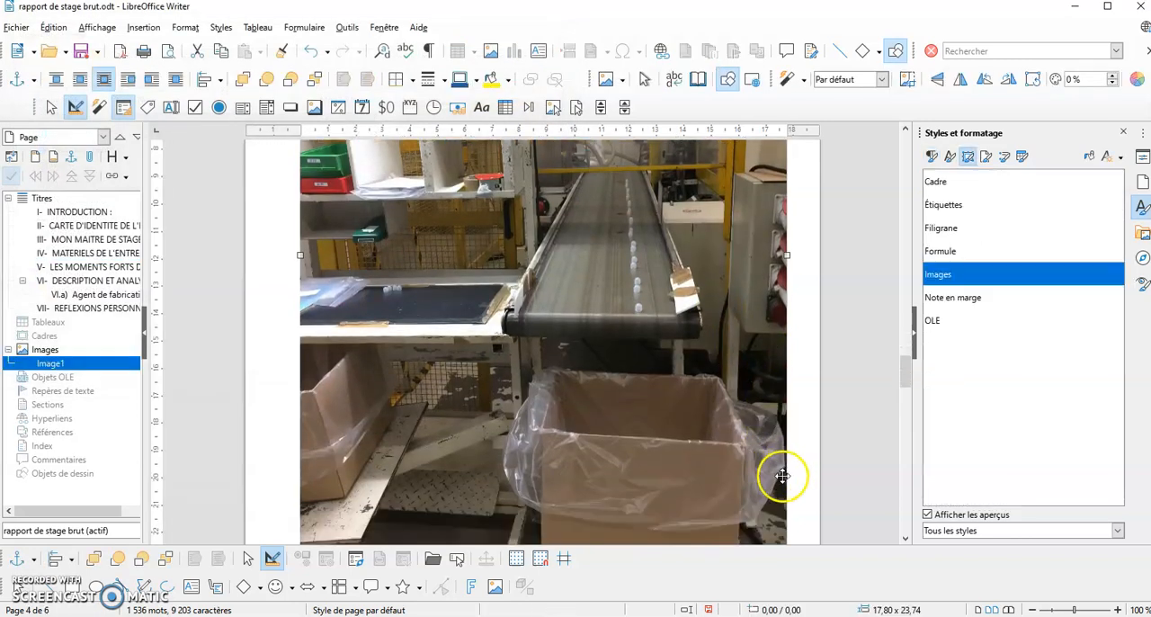
drag(787, 436, 367, 146)
scroll(603, 334, up, 7)
scroll(607, 335, up, 10)
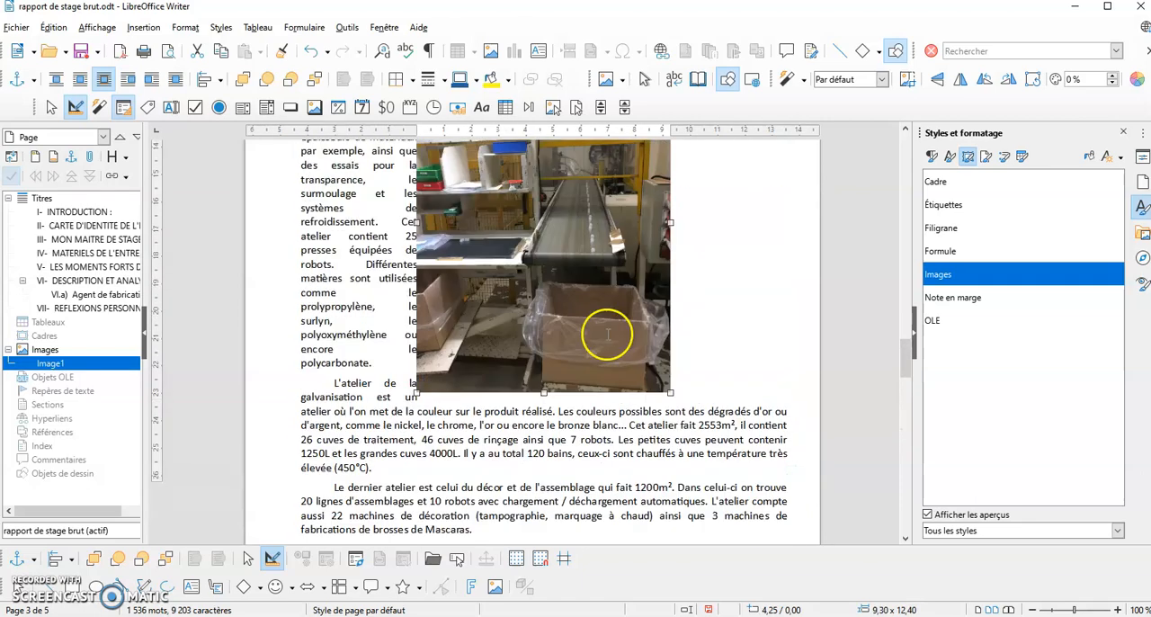
scroll(601, 333, down, 3)
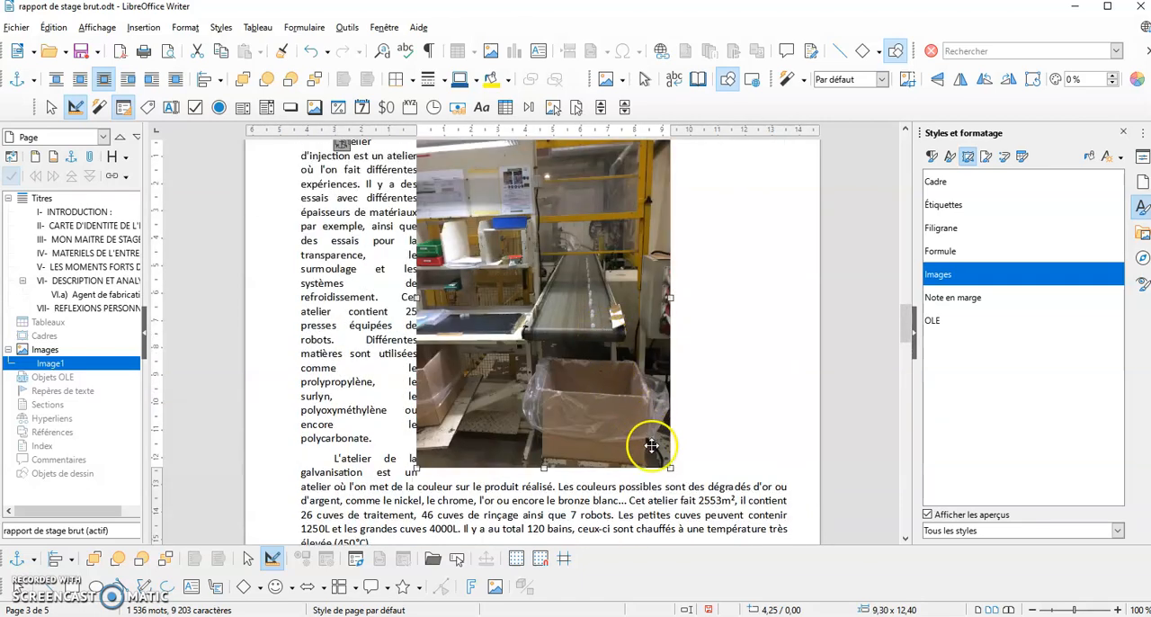
drag(670, 468, 639, 392)
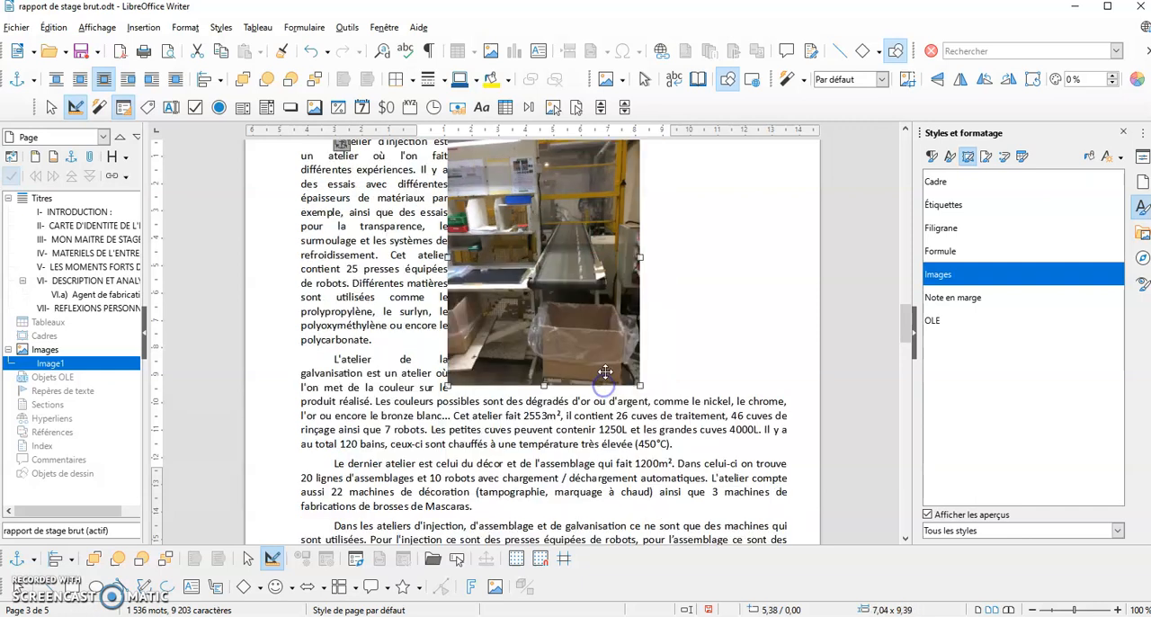
scroll(593, 347, up, 1)
drag(588, 345, 436, 351)
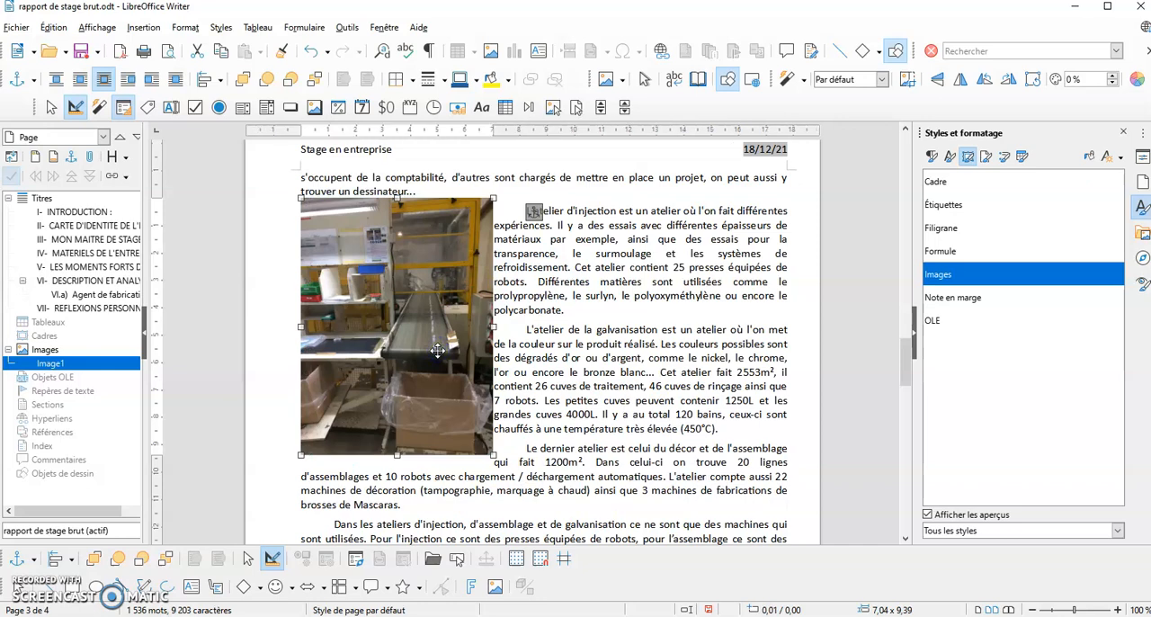
Insert the picture "image 2" in the paragraph "Le dernier atelier" on page 3
click(618, 490)
scroll(529, 321, down, 6)
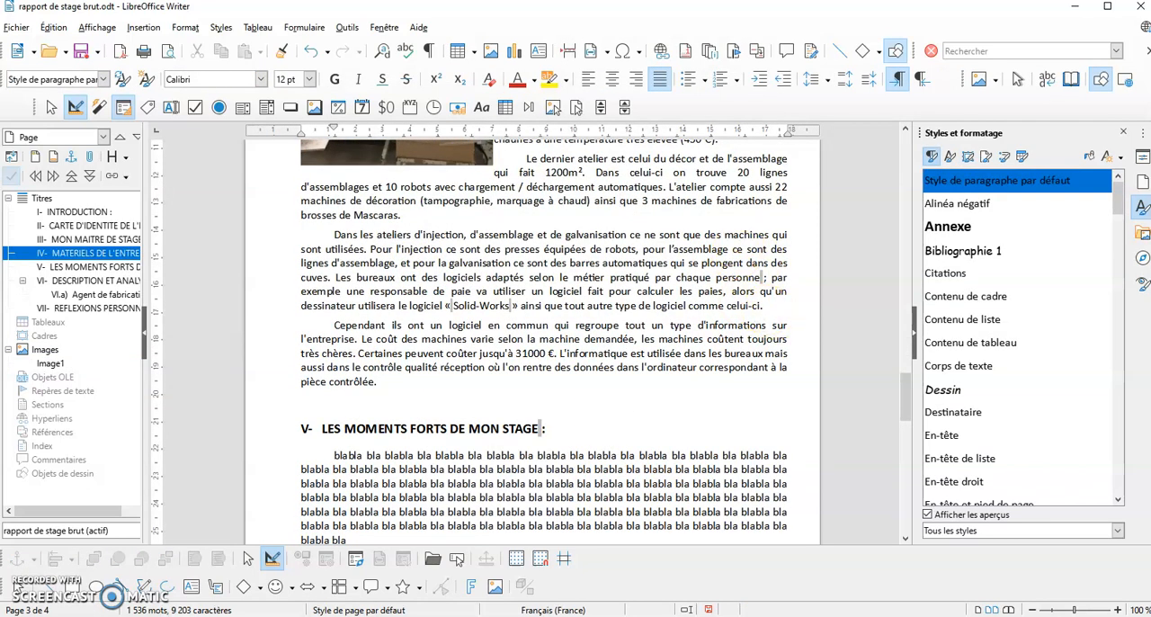
click(141, 27)
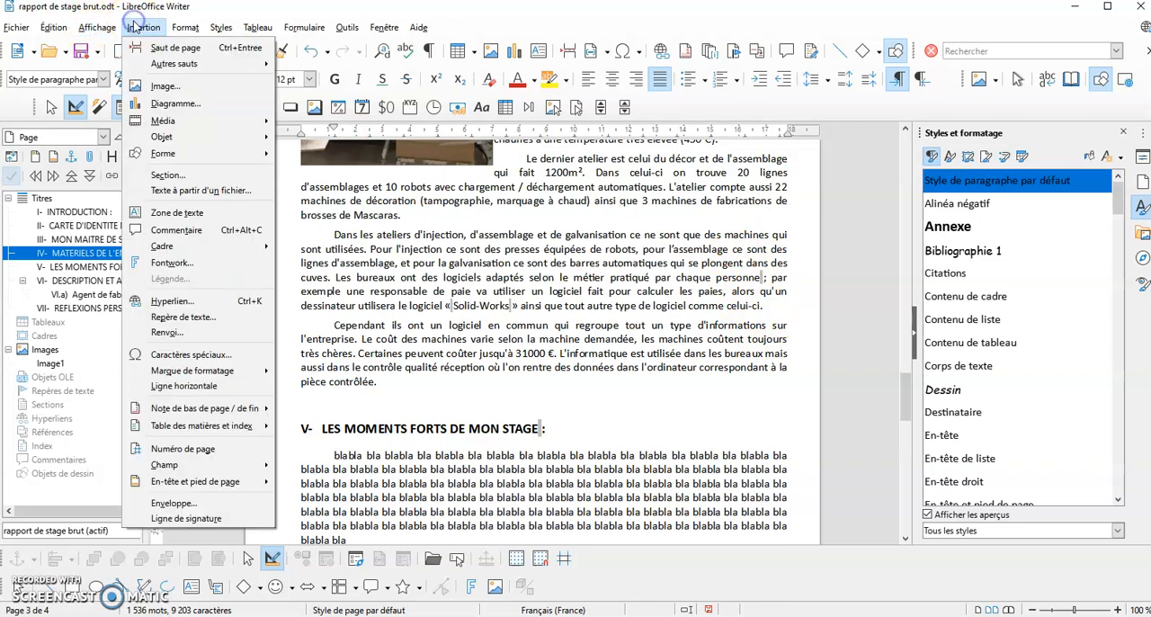
click(154, 86)
click(163, 133)
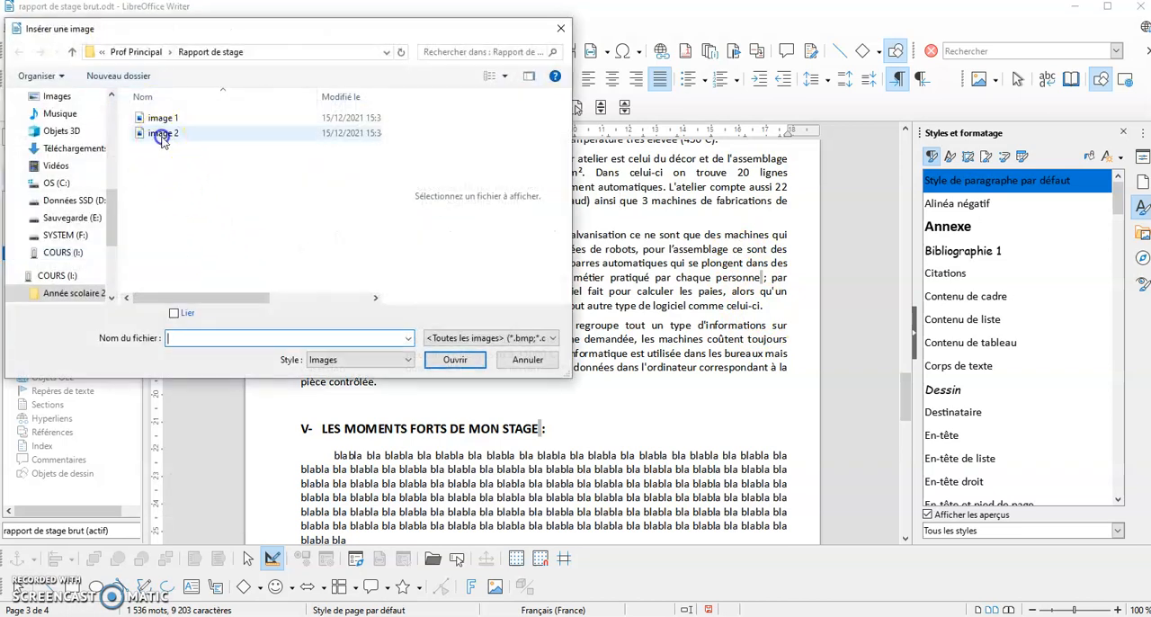
click(455, 360)
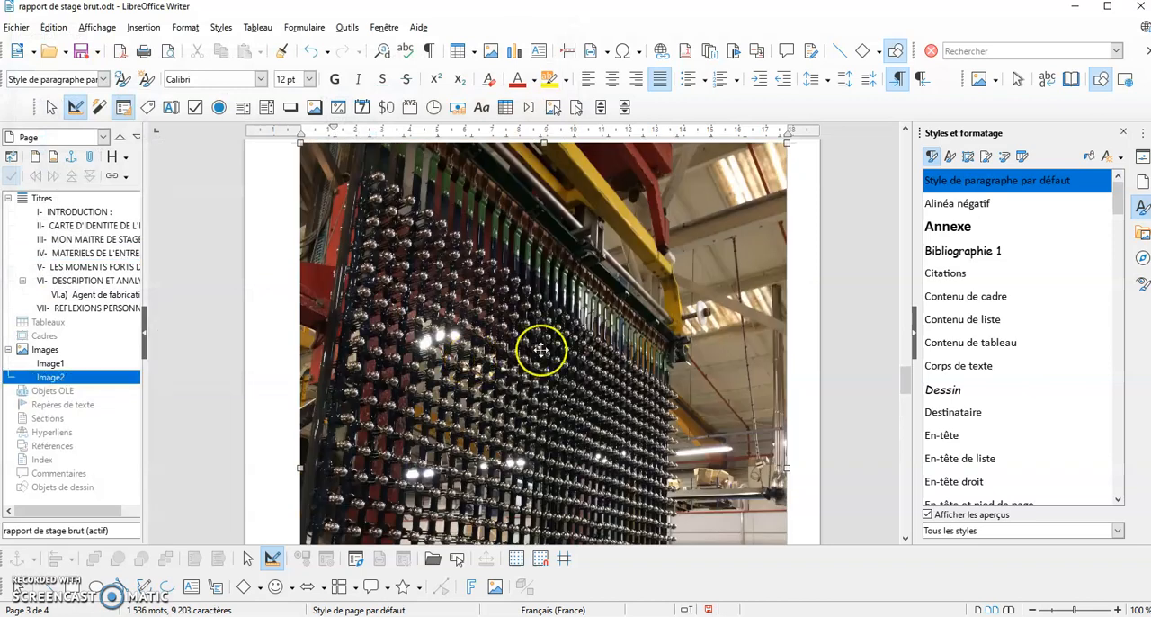
Shrink the second picture to about 5.3 × 7.1 cm and move it to the right margin beside the paragraph "Dans les ateliers d'injection"
drag(786, 145, 416, 492)
scroll(623, 332, up, 20)
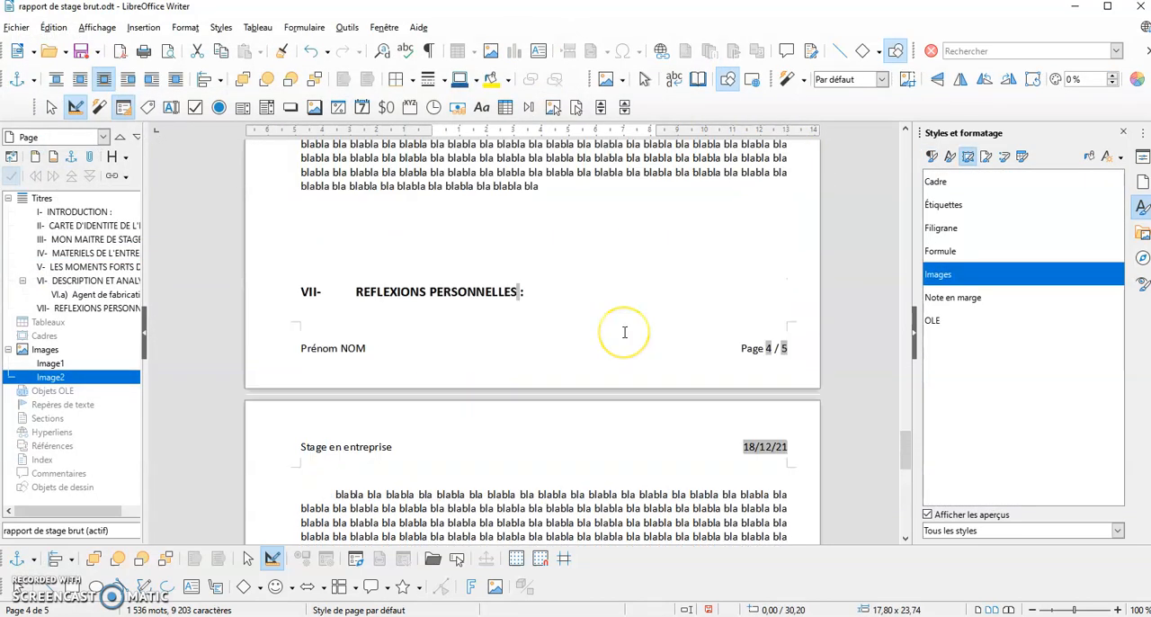
scroll(614, 330, up, 3)
drag(614, 330, 682, 366)
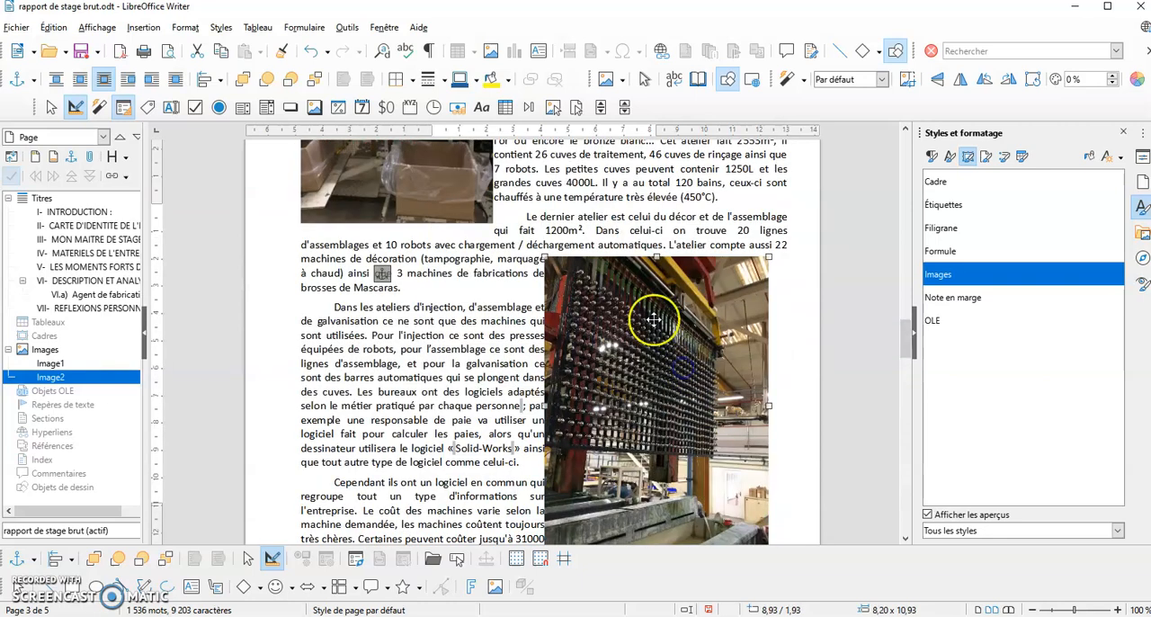
drag(545, 258, 664, 411)
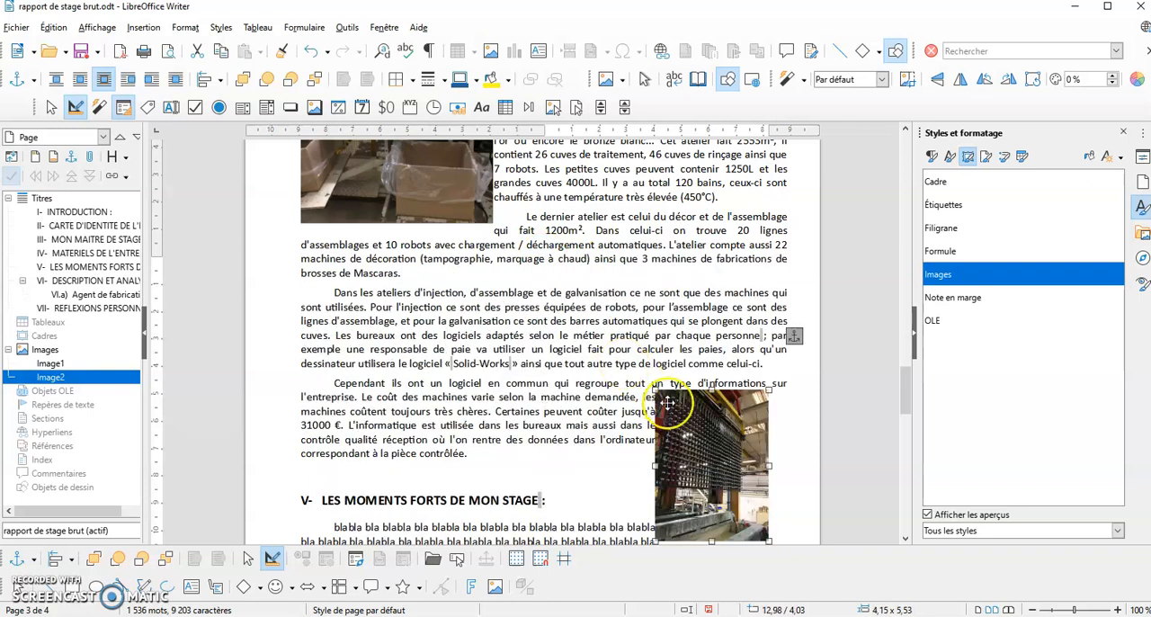
drag(717, 469, 736, 381)
drag(672, 301, 643, 276)
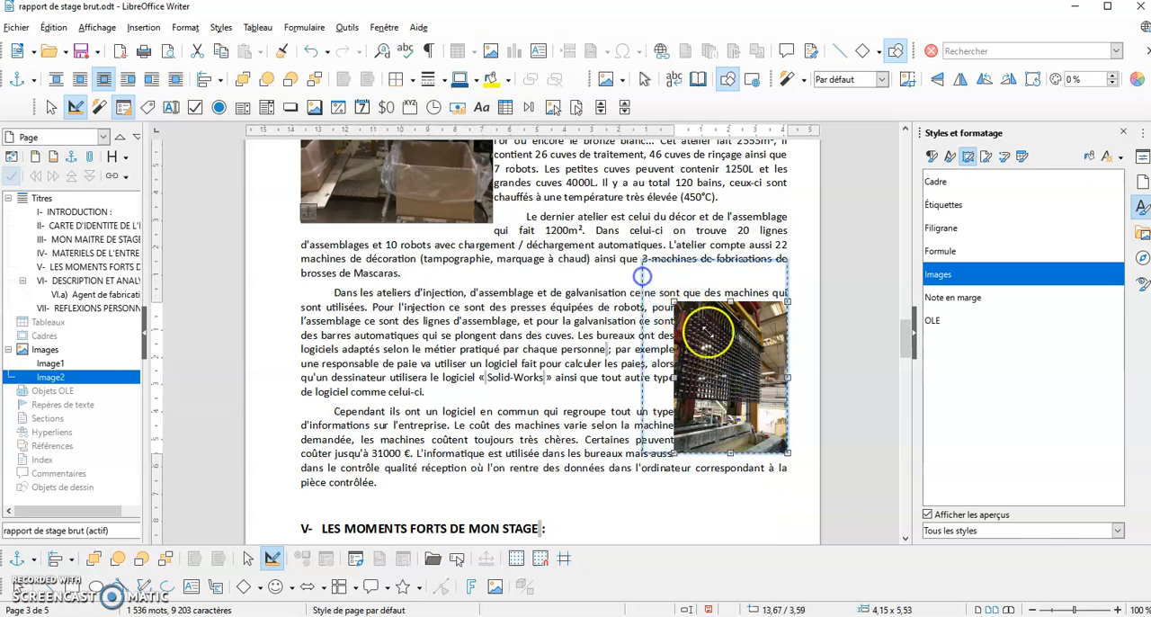
drag(710, 331, 716, 371)
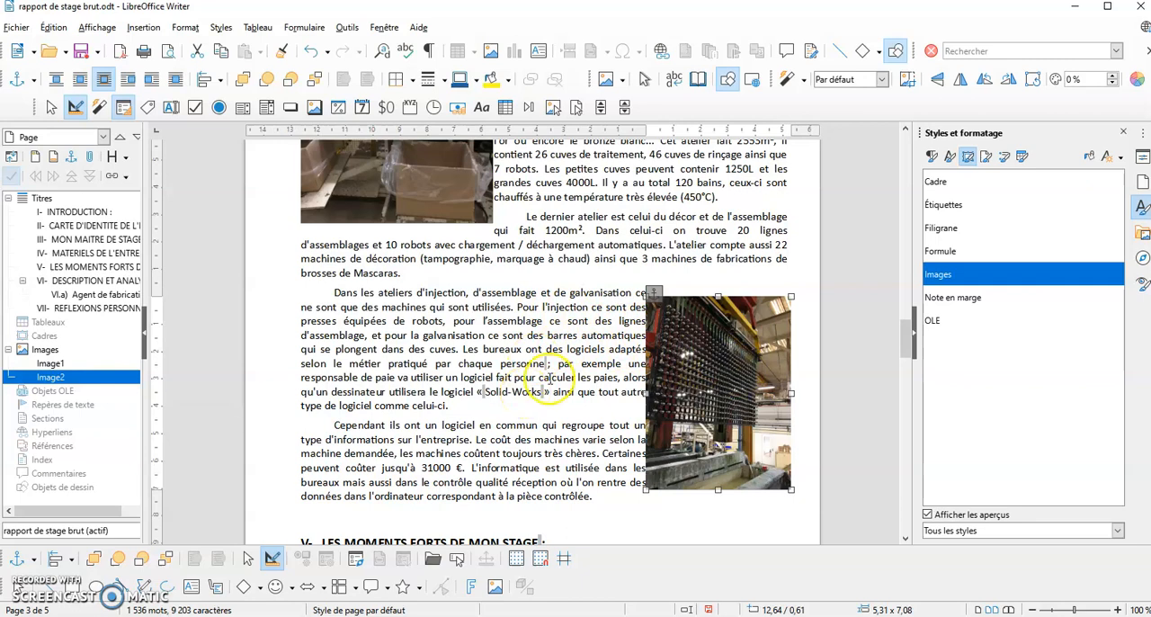
Set the first picture's right wrap spacing to 0.50 cm to separate it from the text
scroll(547, 377, up, 4)
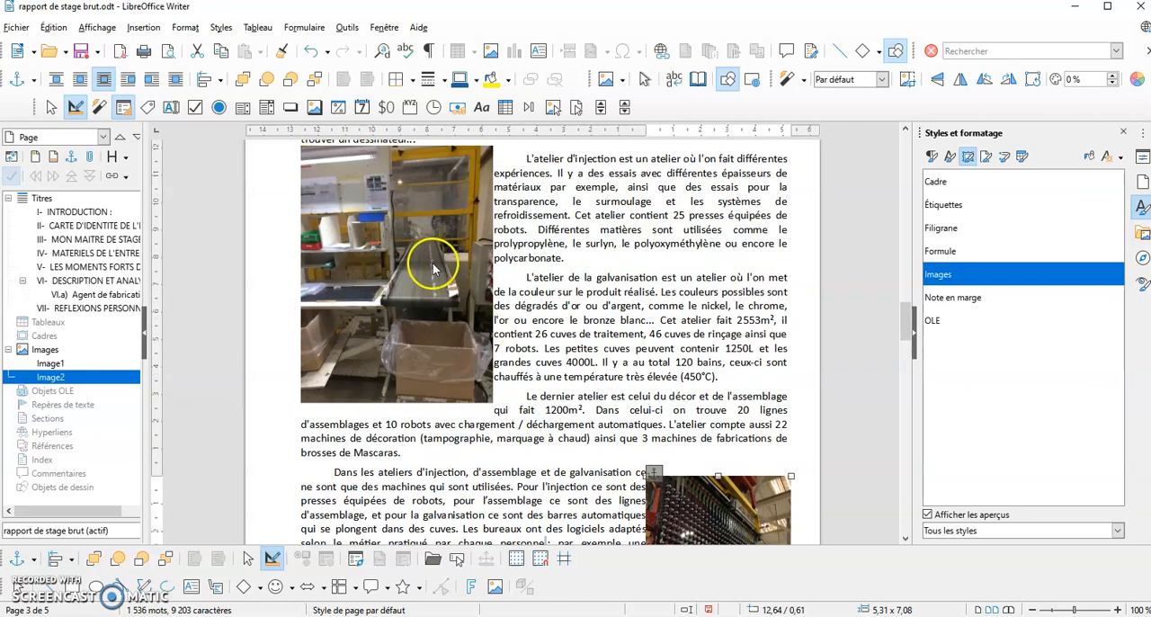
scroll(433, 268, up, 1)
click(431, 284)
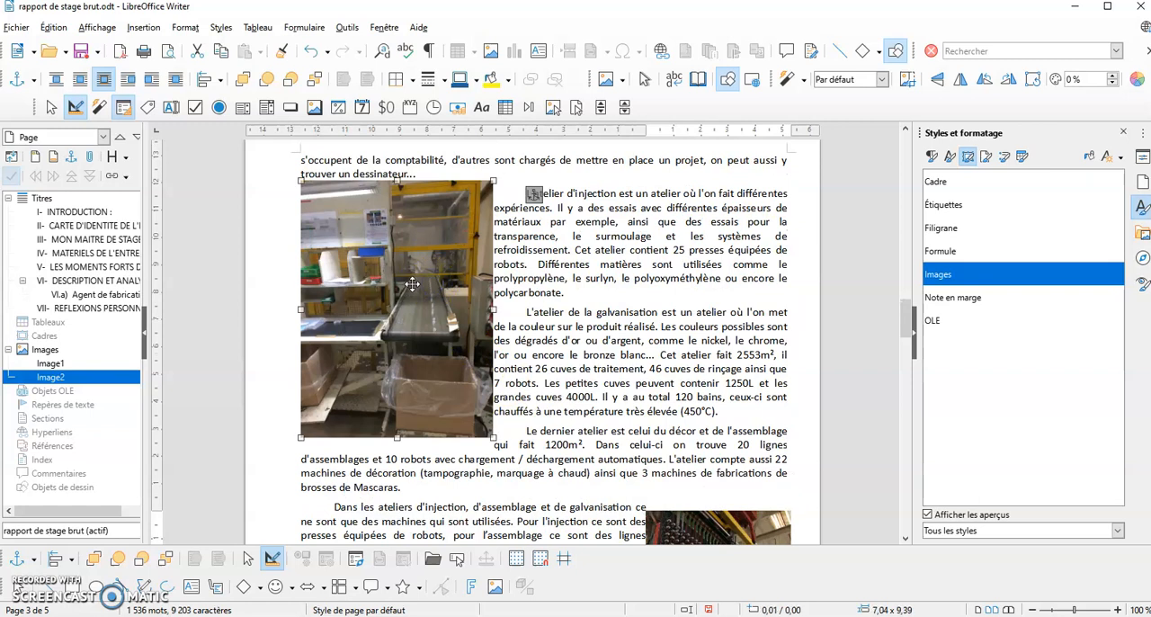
double_click(412, 285)
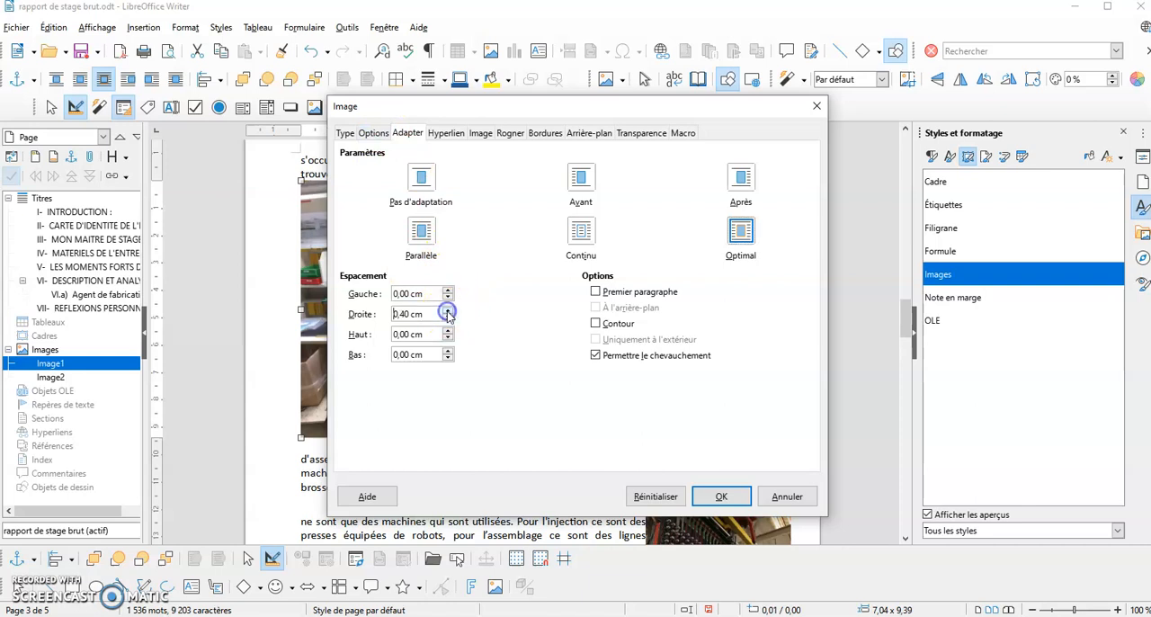
drag(532, 108, 787, 88)
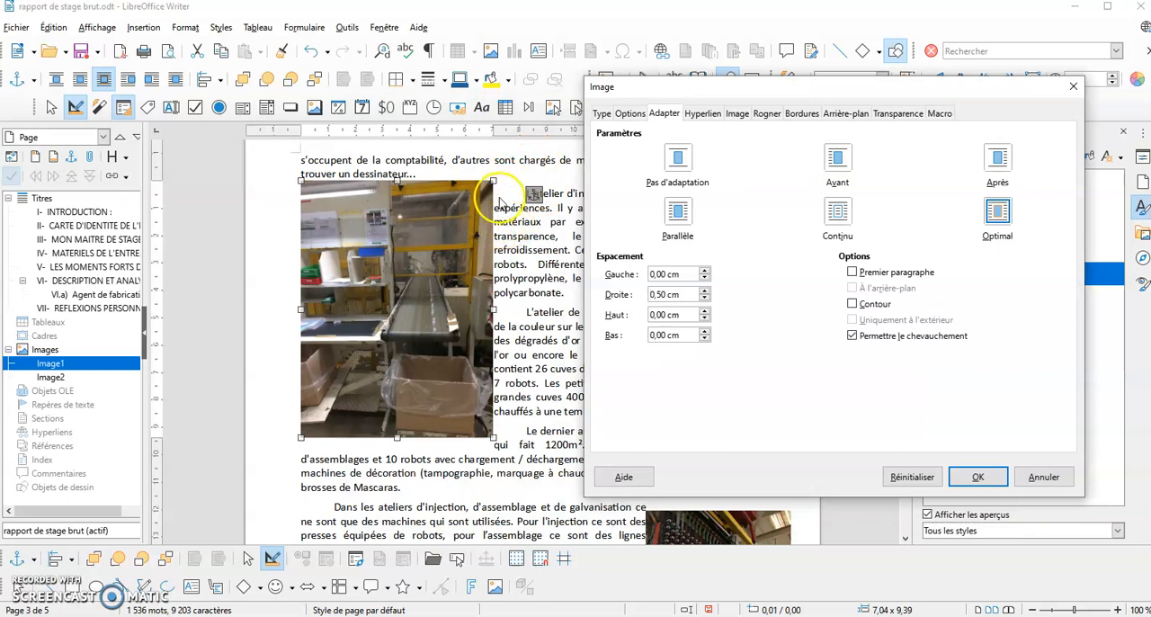
click(972, 477)
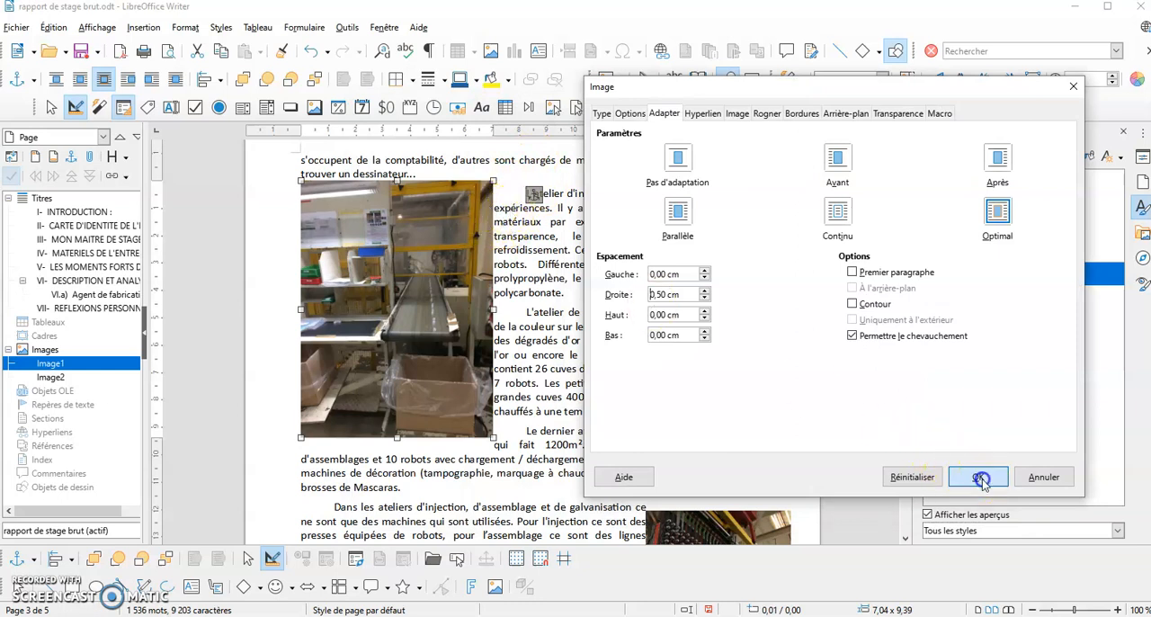
click(270, 240)
Set the second picture's left wrap spacing to 0.50 cm and move the picture slightly down
scroll(493, 329, down, 7)
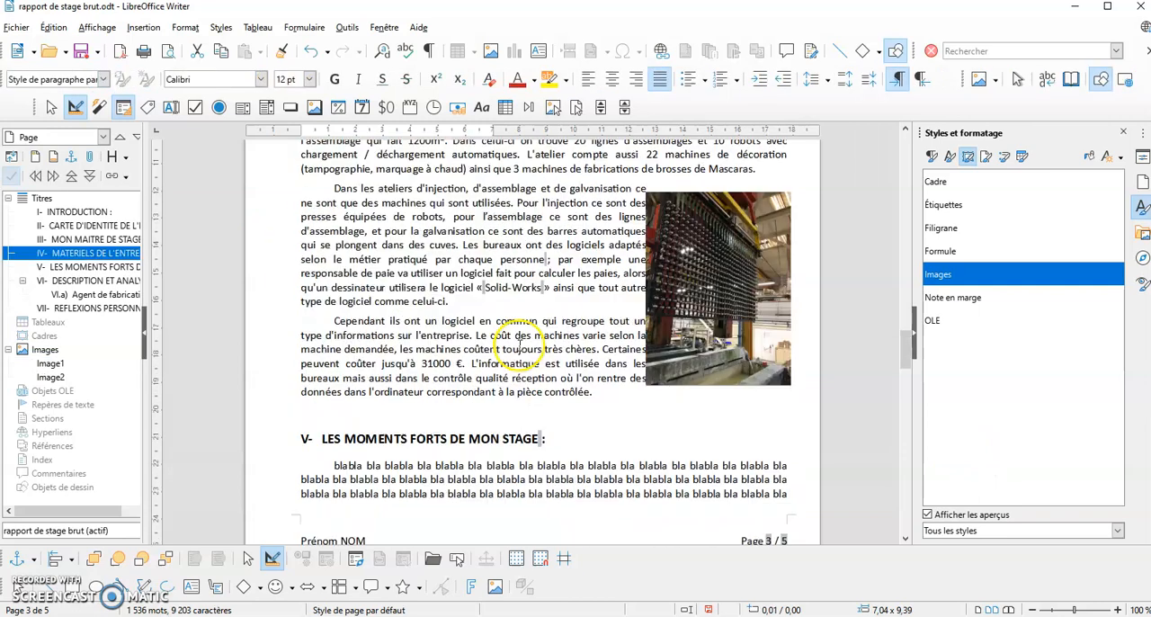
click(683, 313)
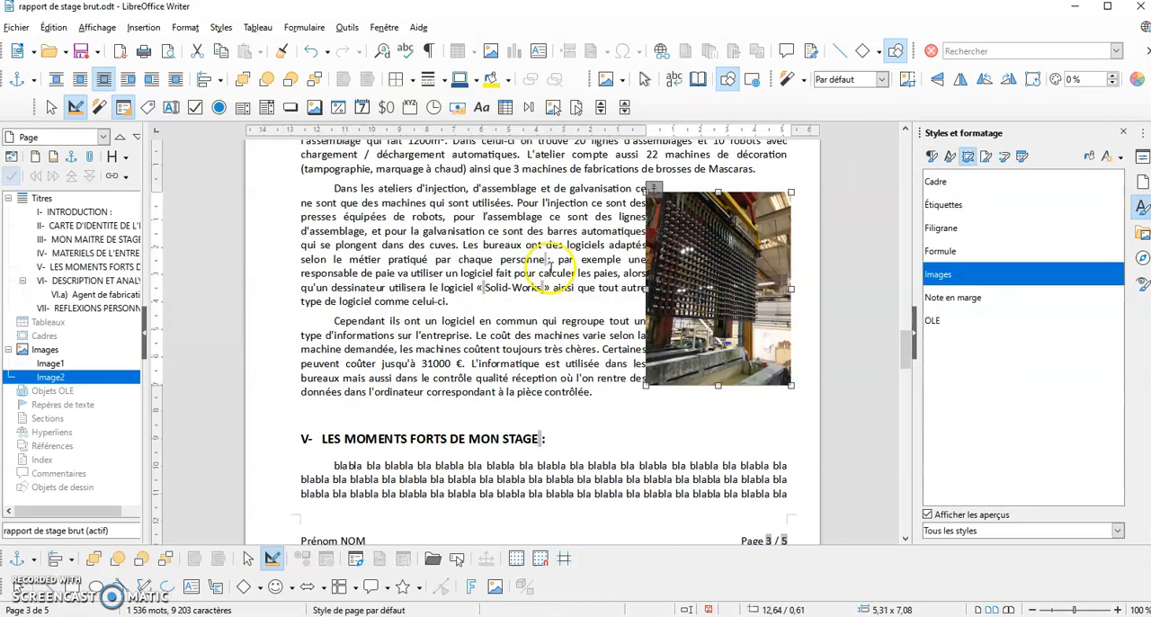
double_click(737, 280)
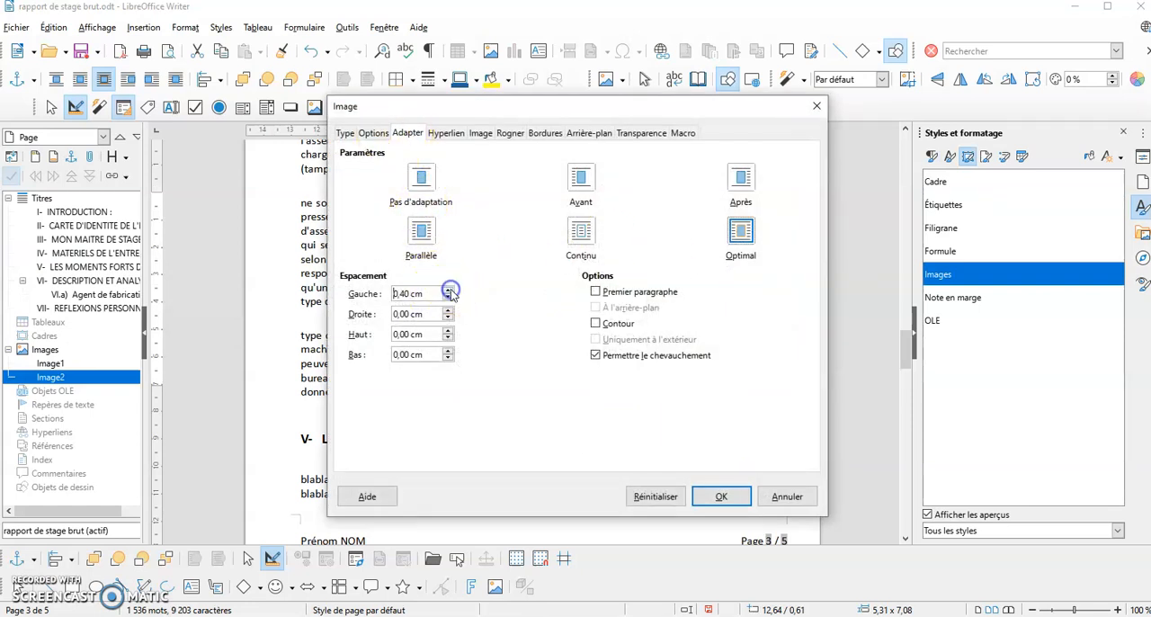
click(708, 507)
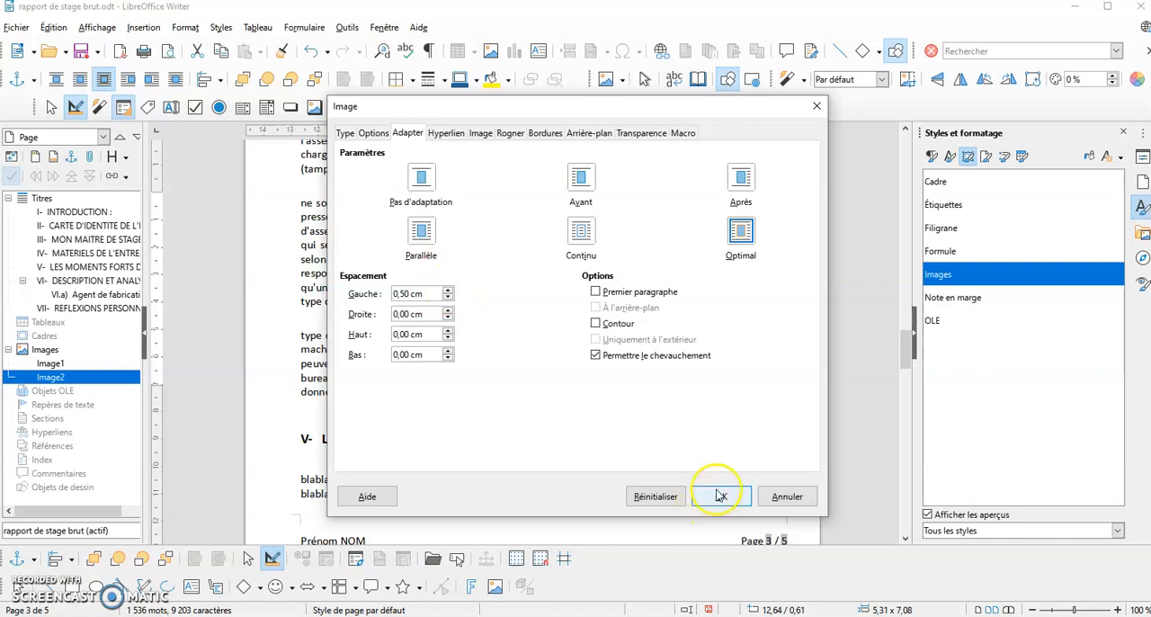
drag(736, 356, 761, 343)
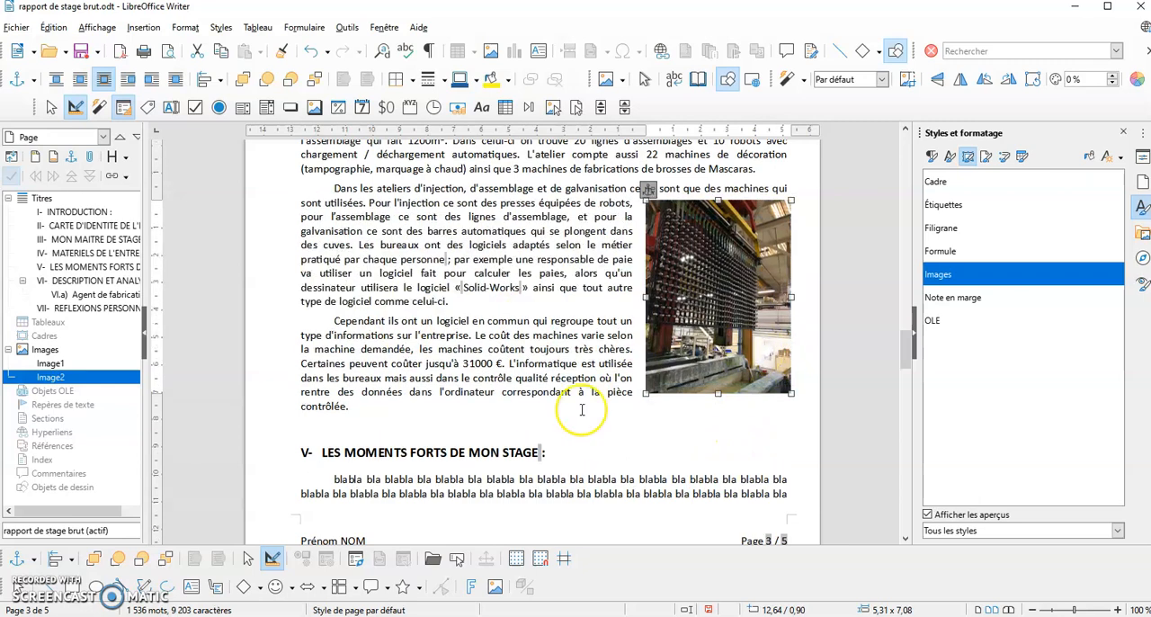
Add the caption "Atelier injection" below the first picture, using the category Illustration
scroll(583, 410, up, 3)
scroll(583, 410, up, 12)
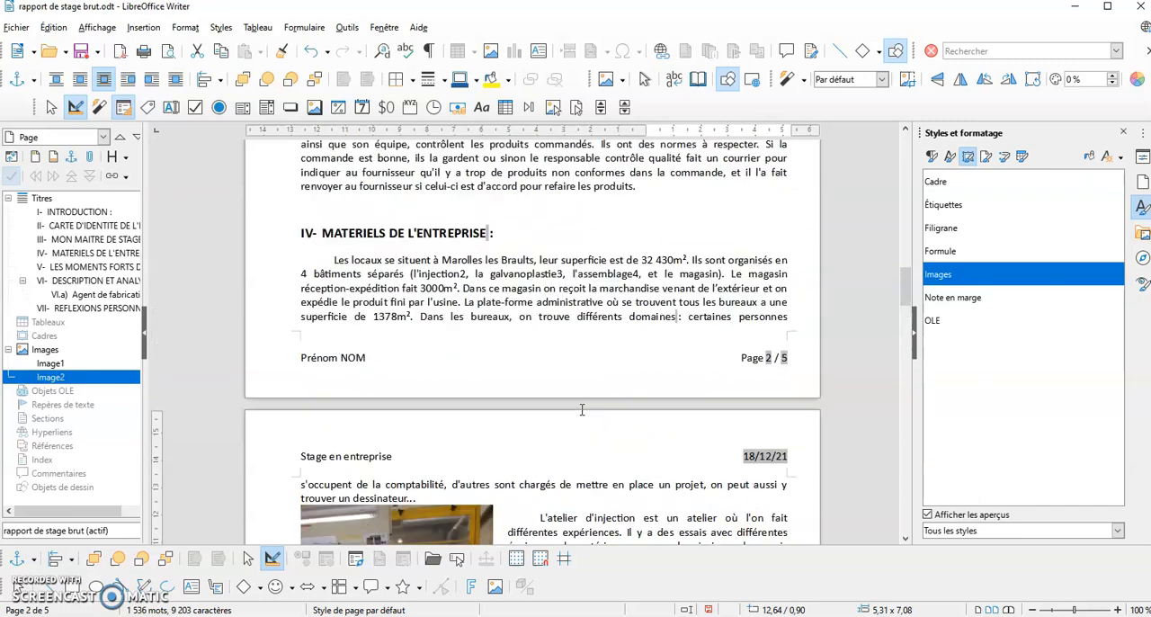
scroll(575, 406, down, 10)
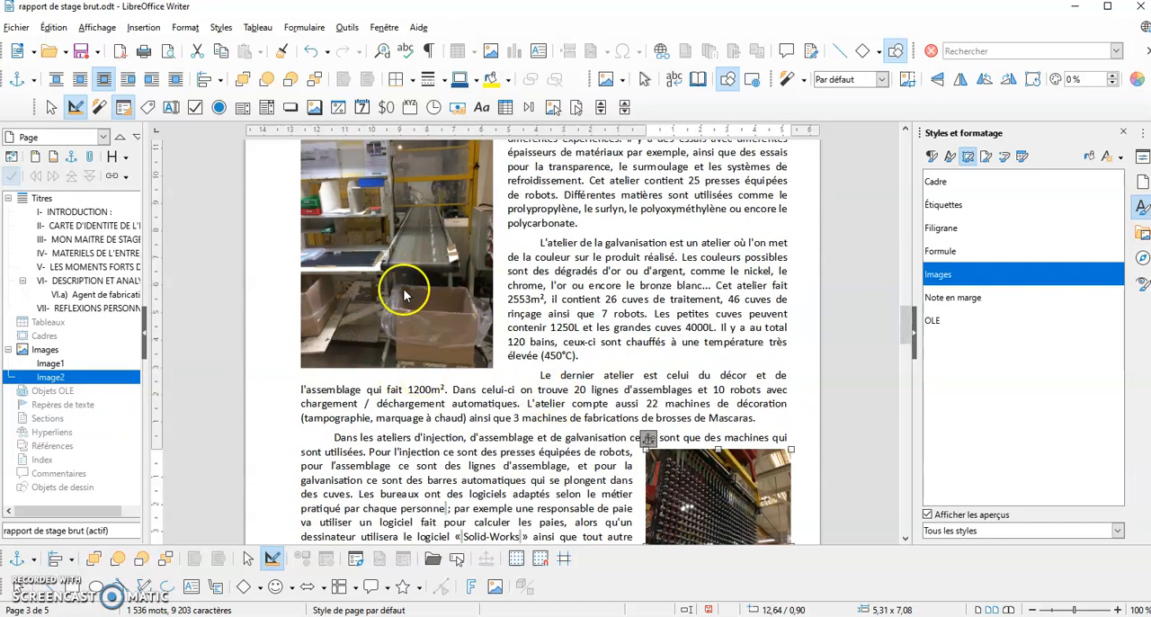
scroll(407, 297, up, 3)
click(404, 291)
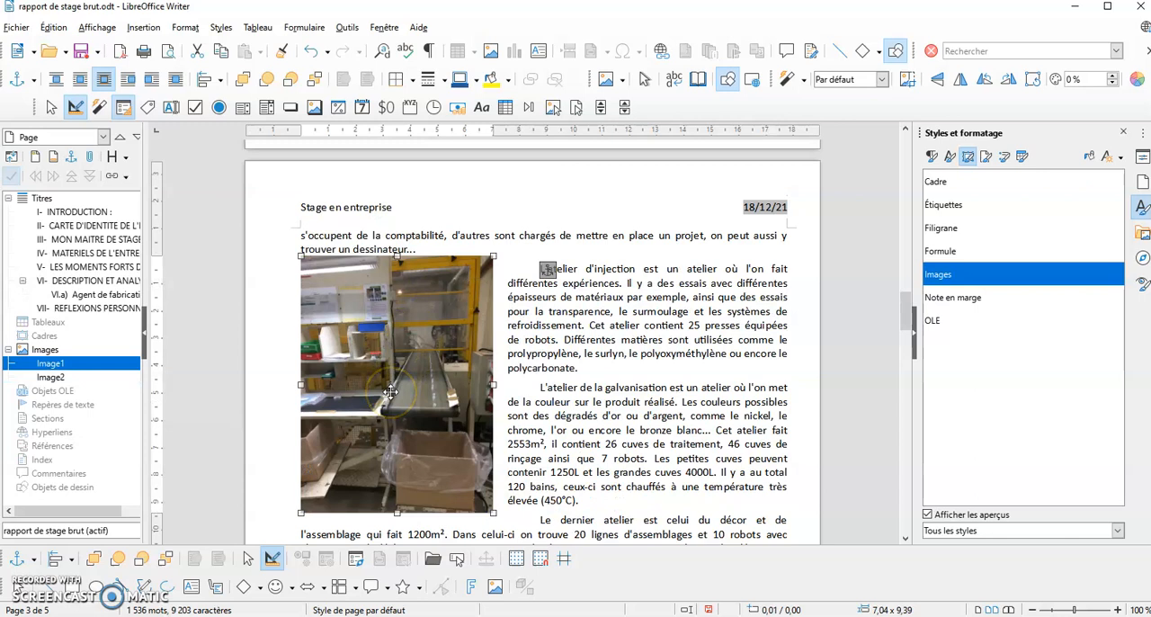
right_click(390, 392)
click(450, 363)
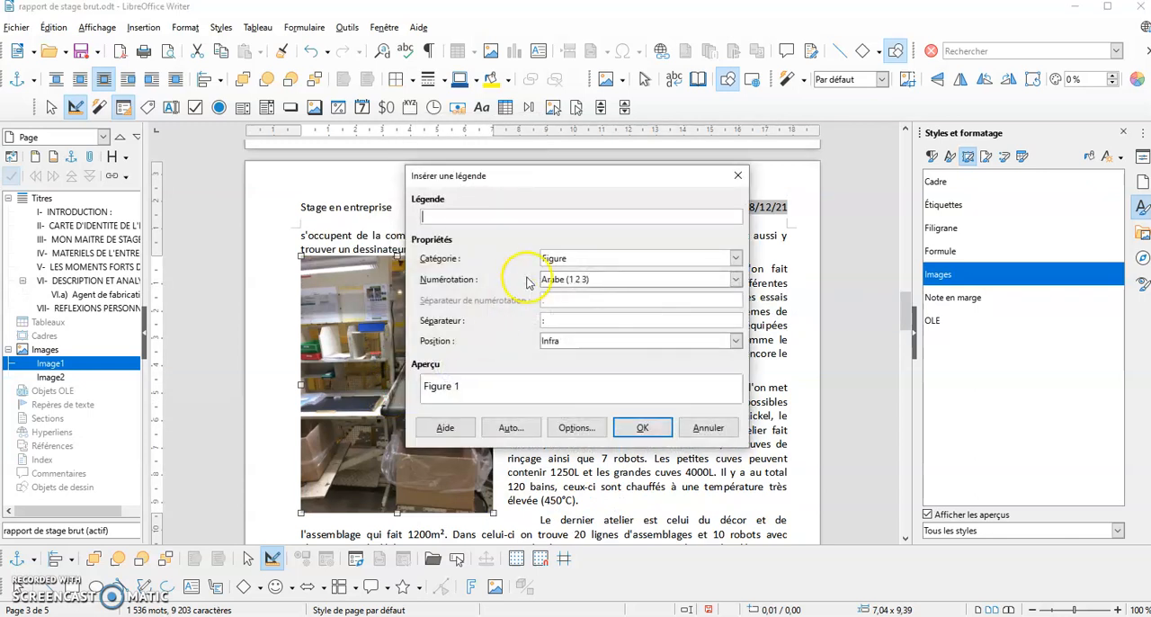
click(736, 258)
click(592, 289)
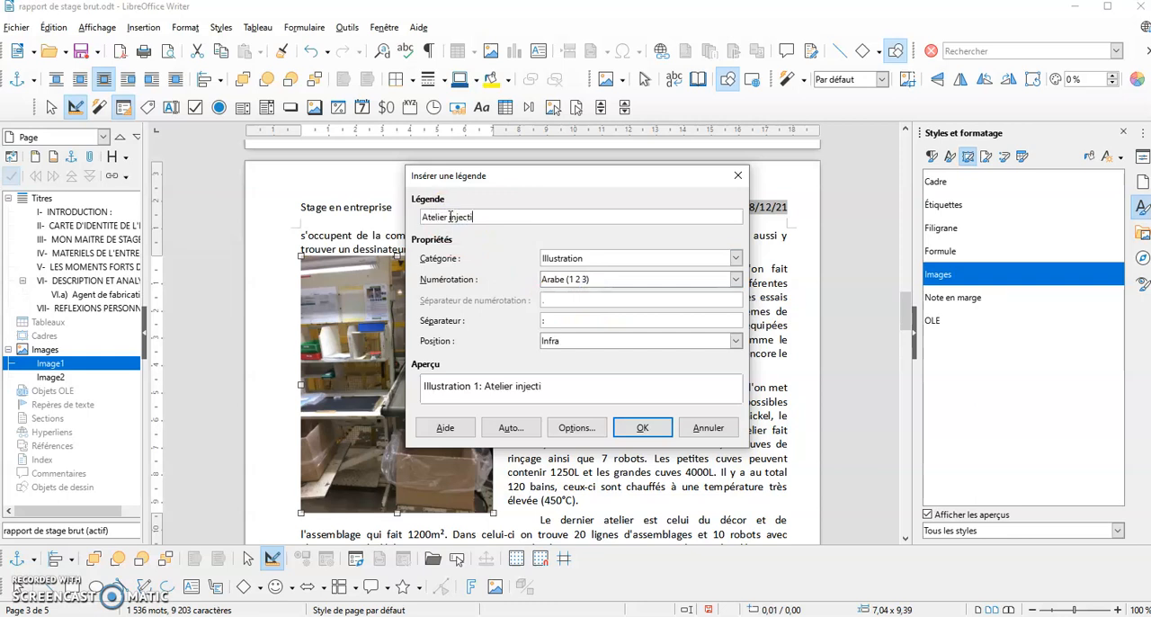
click(617, 426)
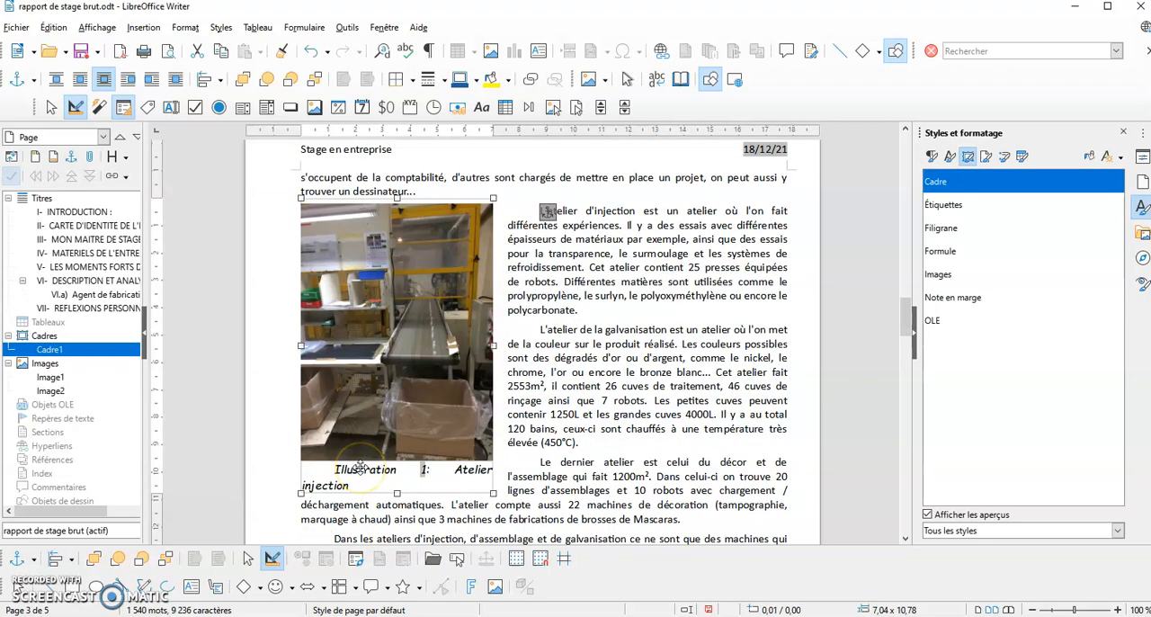
Add the caption "Atelier assemblage" below the second picture, using the category Illustration
scroll(485, 463, down, 6)
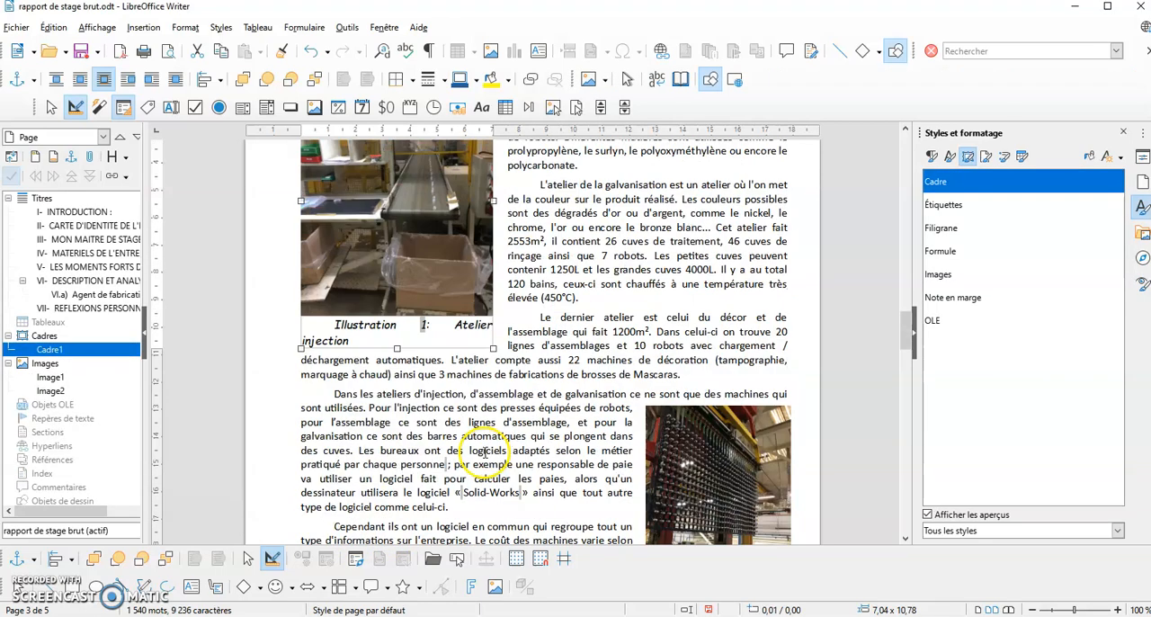
click(713, 331)
right_click(715, 332)
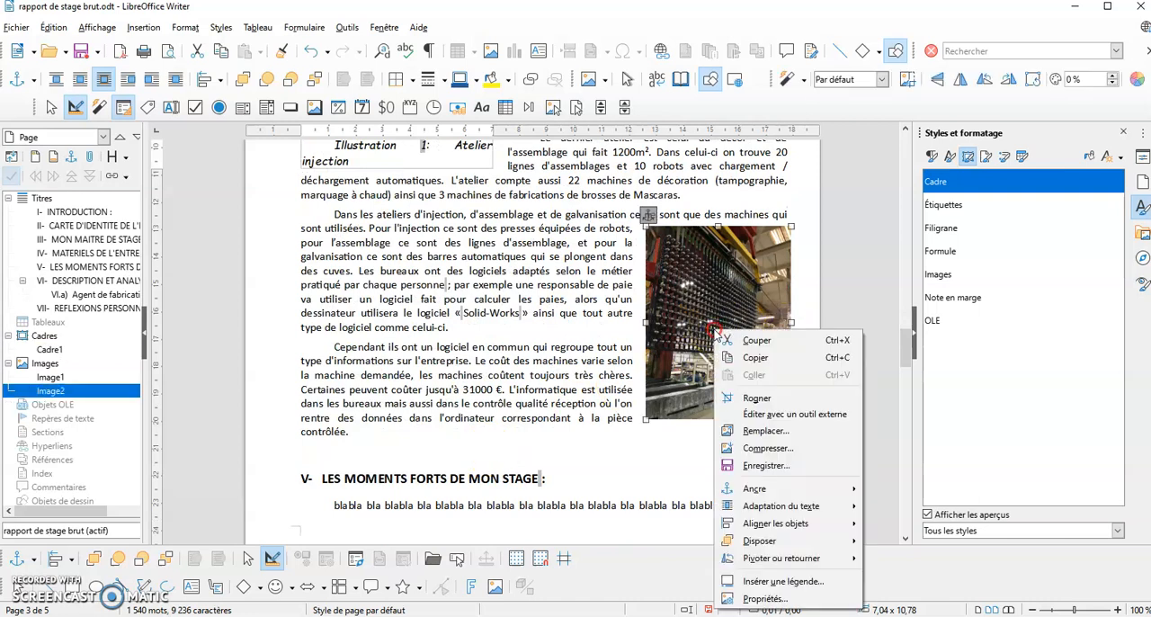
click(766, 582)
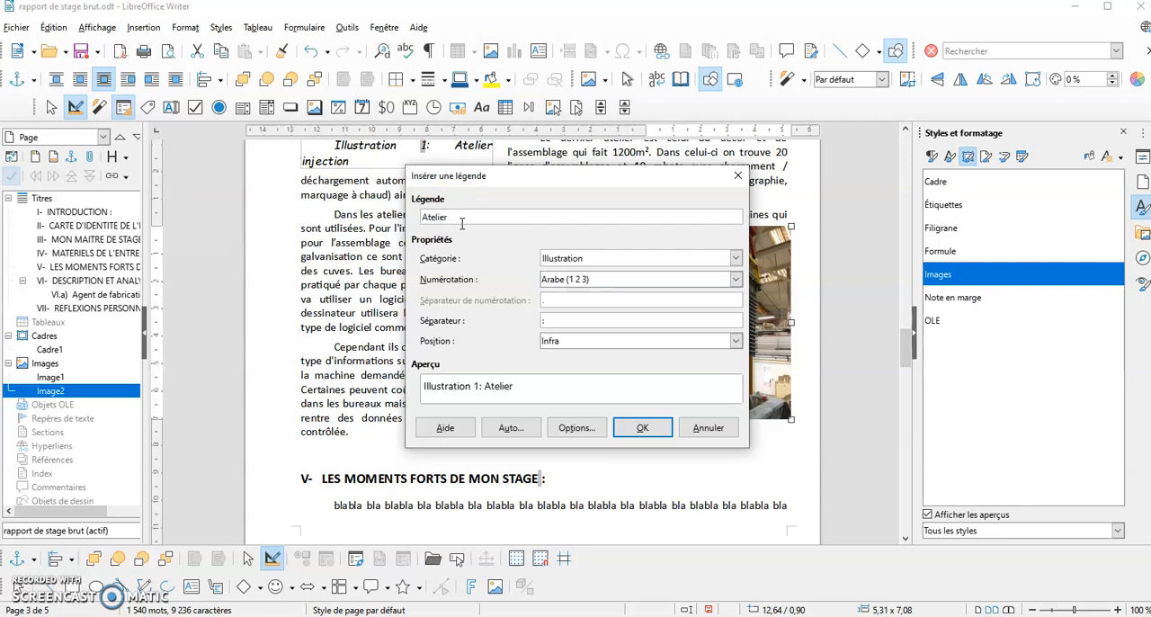
mouse_move(525, 191)
mouse_down()
mouse_move(539, 183)
mouse_move(603, 482)
mouse_move(575, 578)
mouse_move(534, 255)
mouse_move(514, 195)
mouse_up()
text(assemblage)
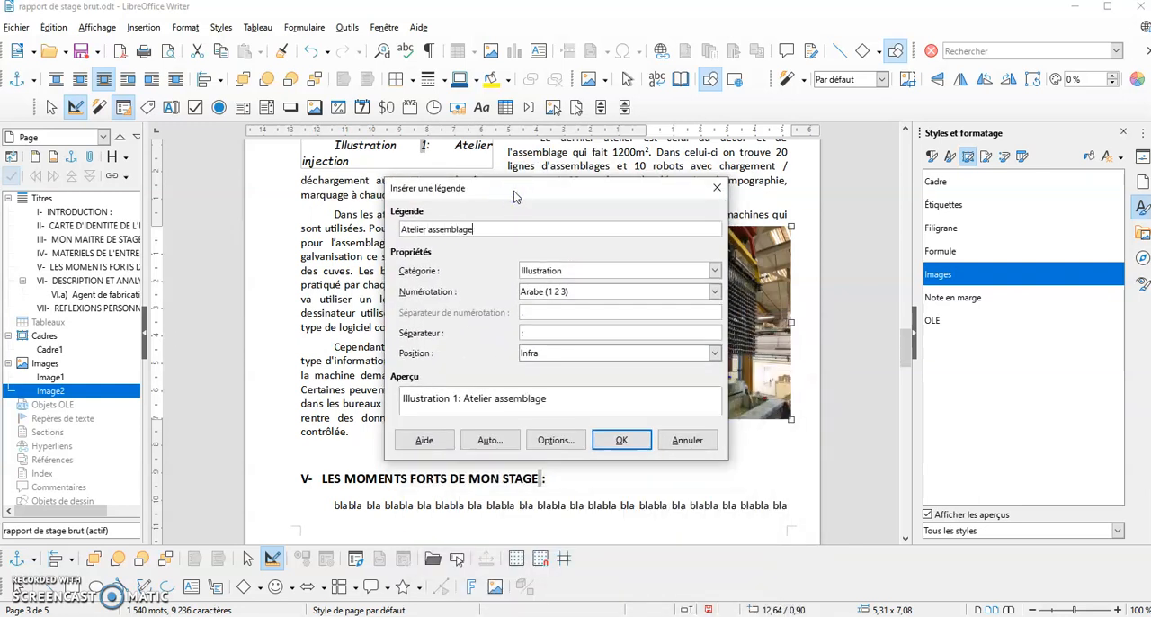
click(621, 441)
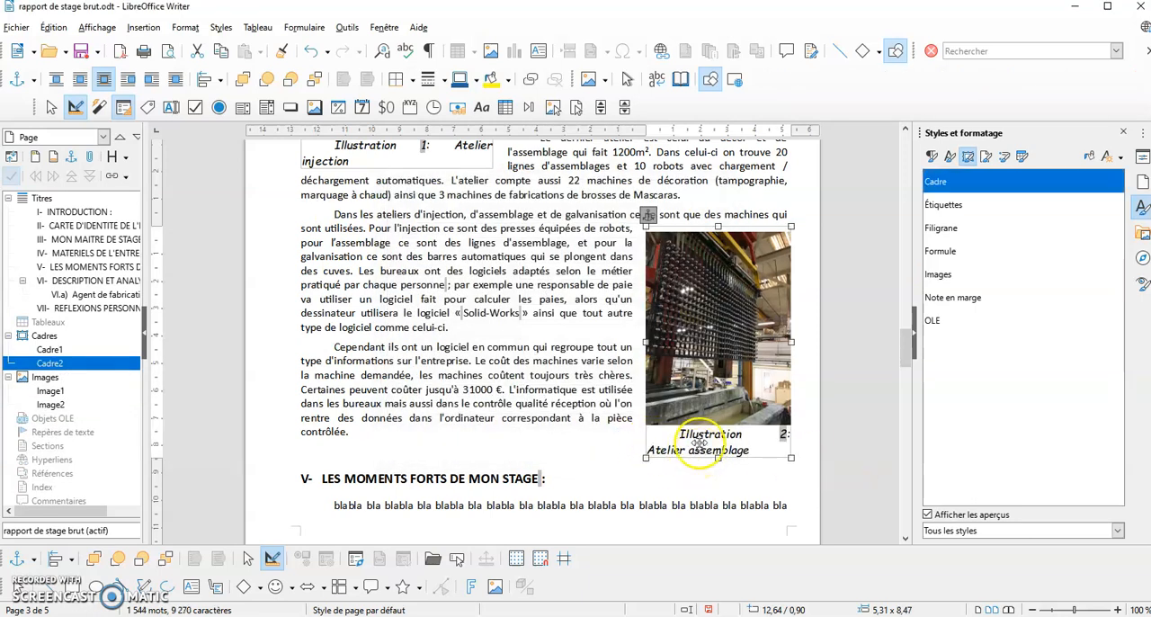
right_click(697, 403)
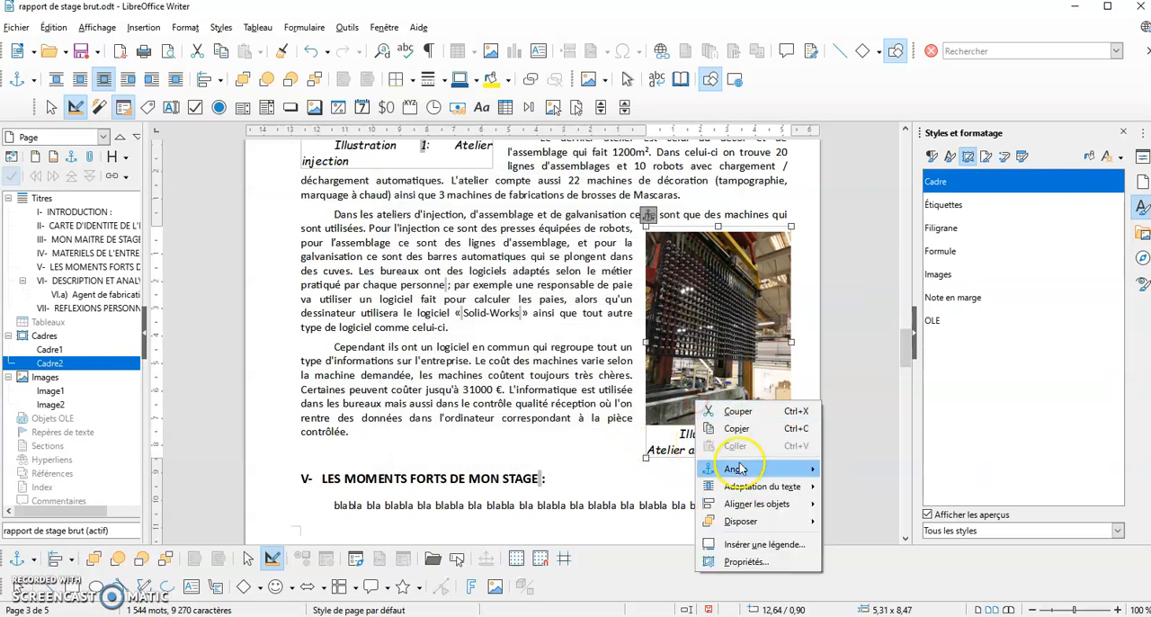
click(739, 545)
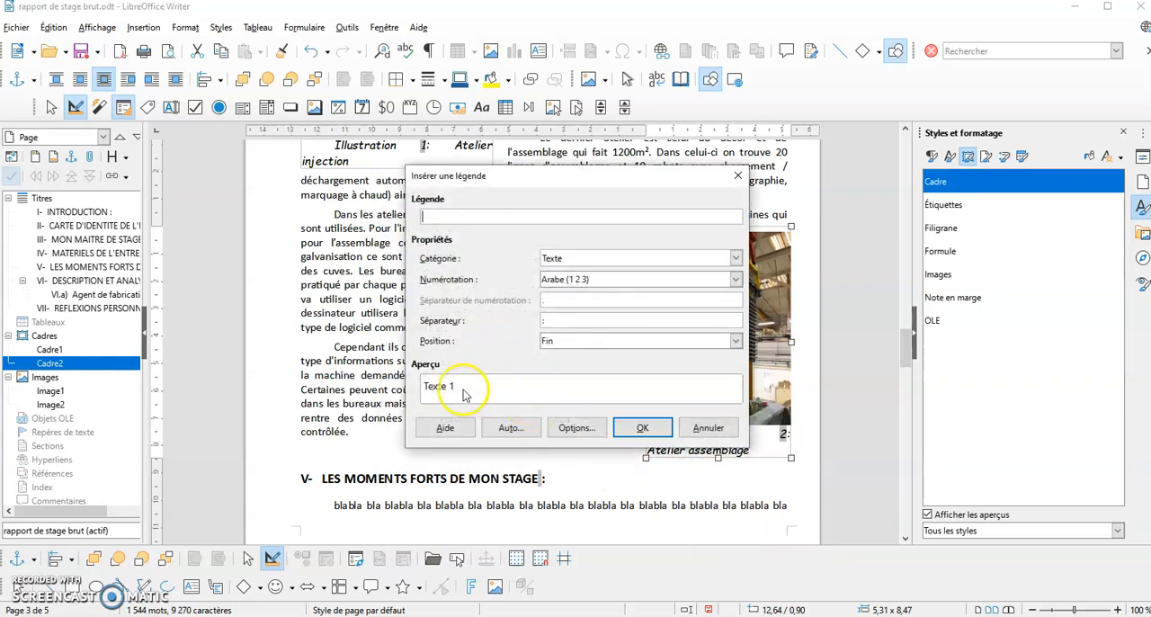
click(707, 429)
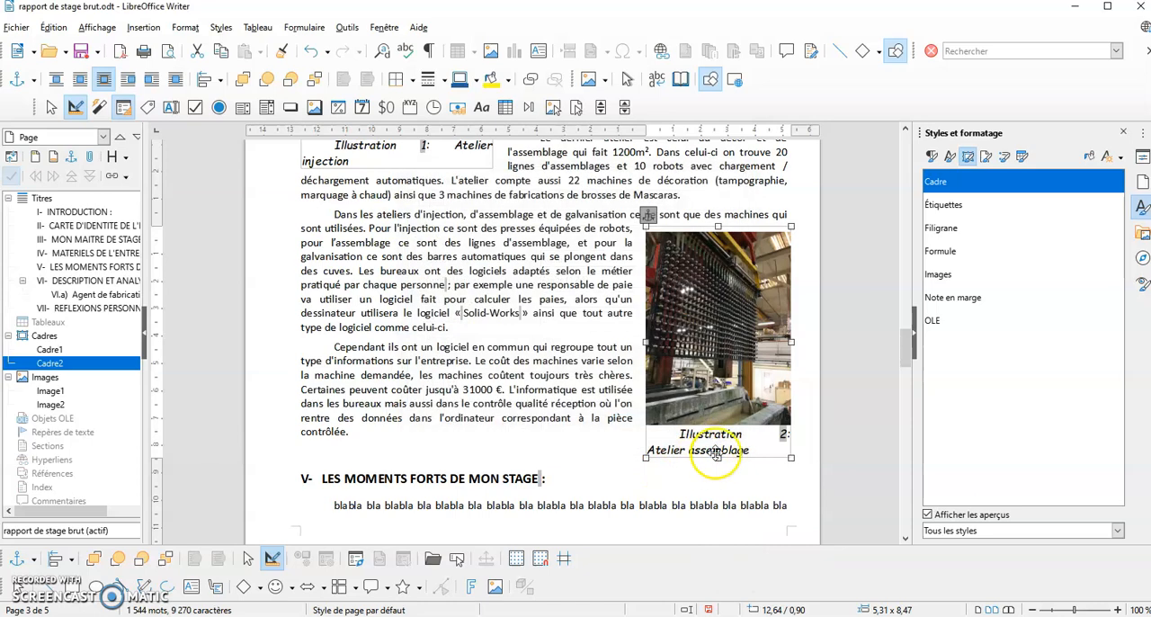
double_click(714, 454)
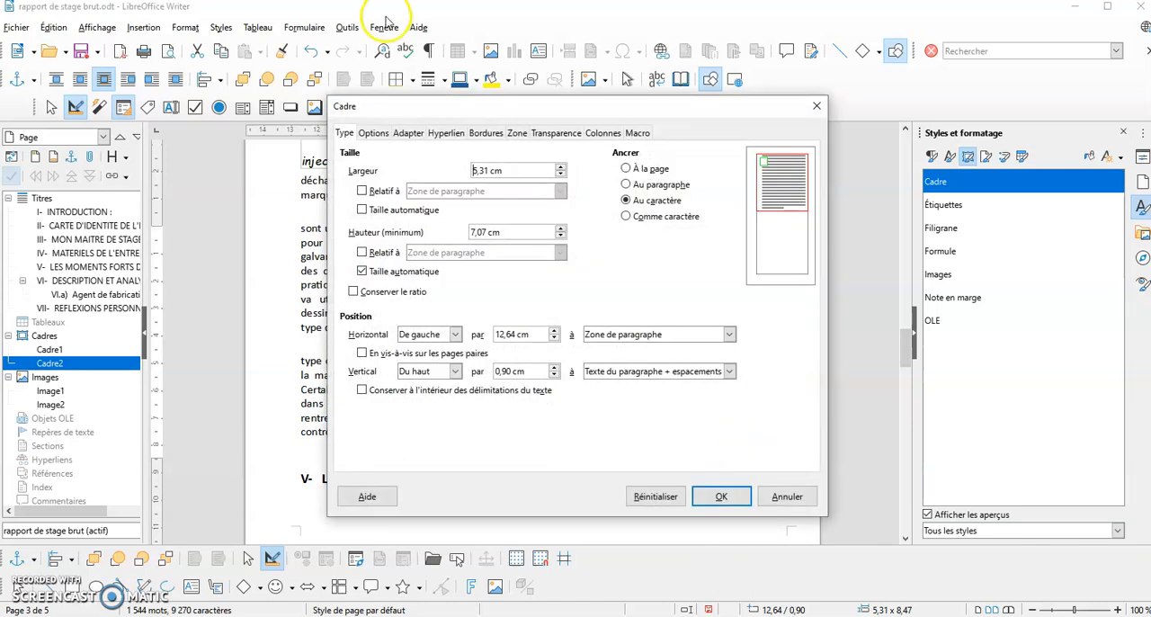
click(815, 105)
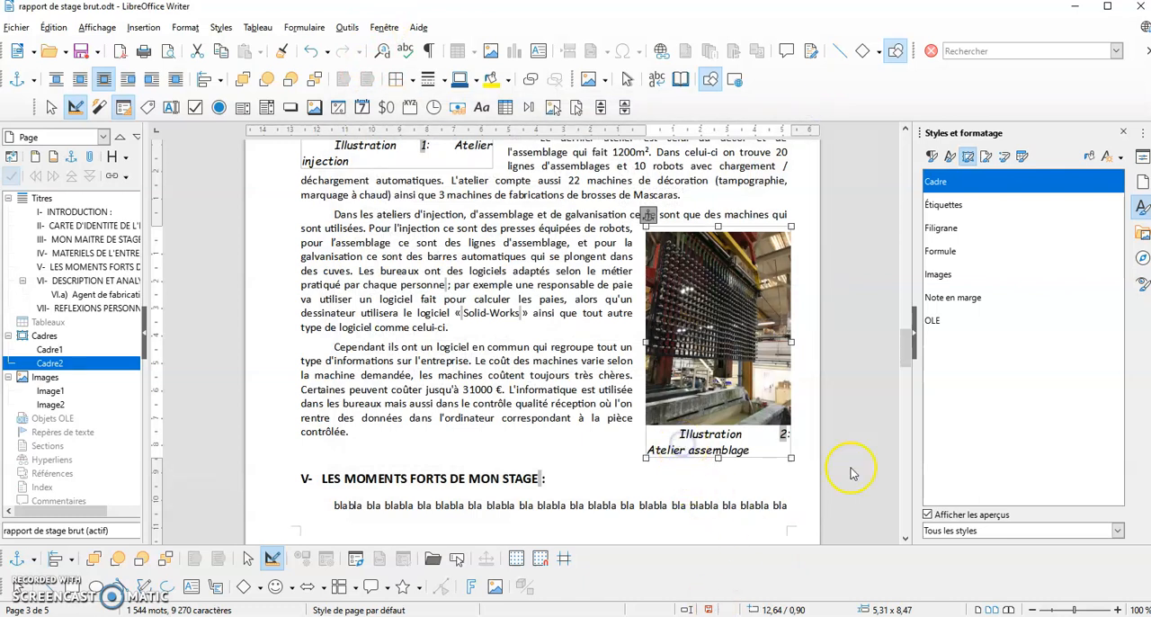
Examine the two captioned workshop pictures and how the text wraps around them
click(745, 333)
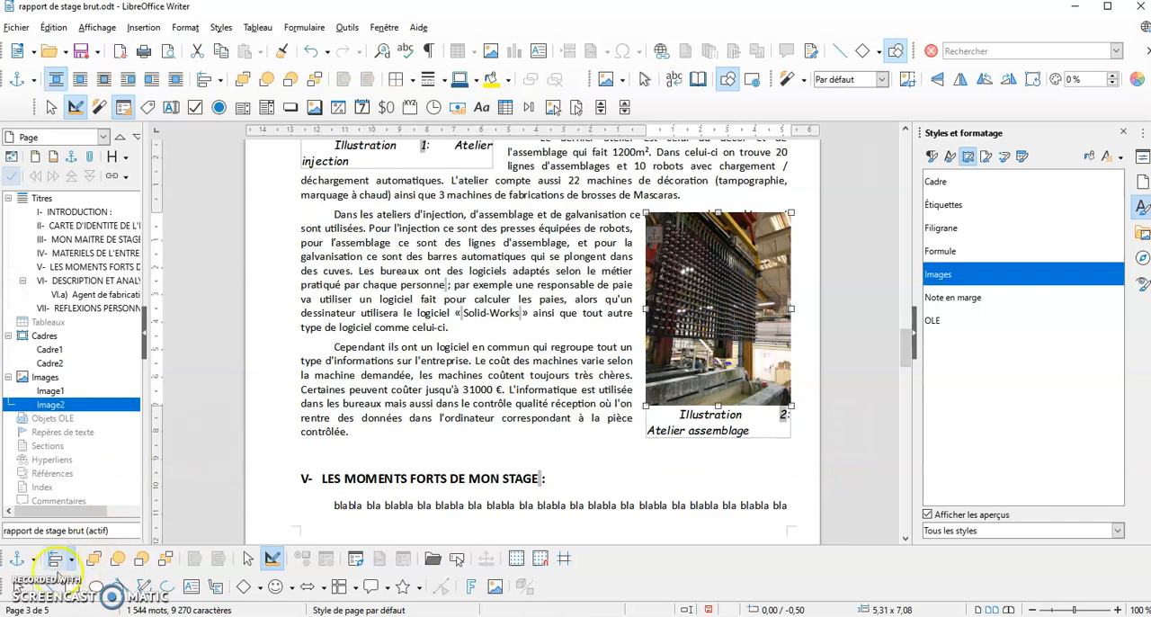
scroll(476, 217, up, 6)
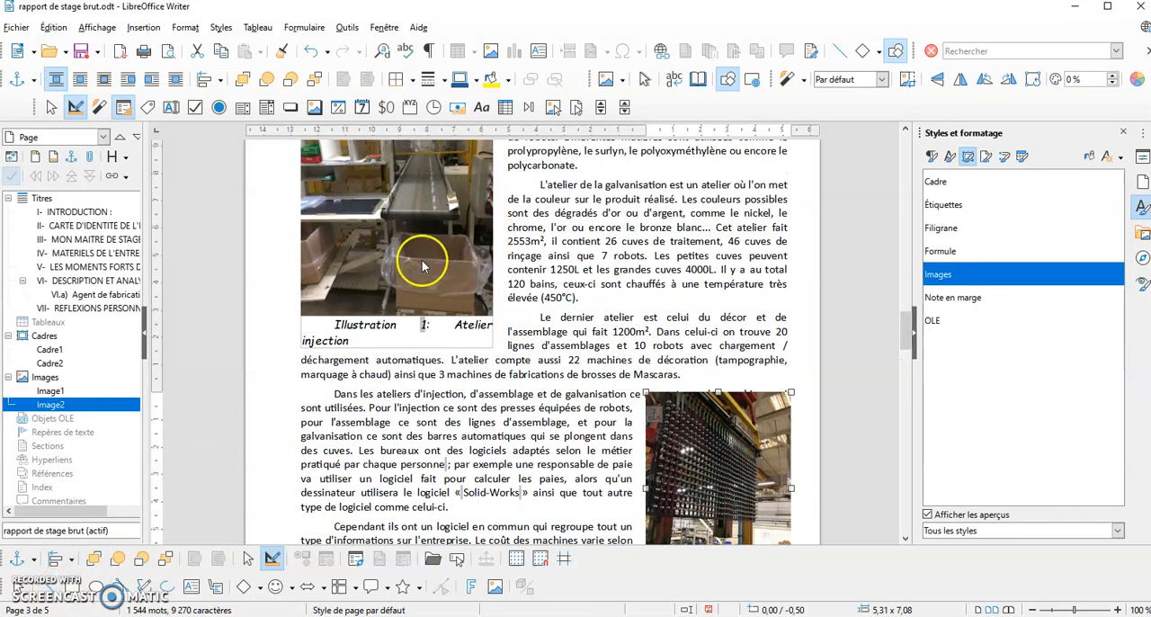
scroll(582, 359, down, 2)
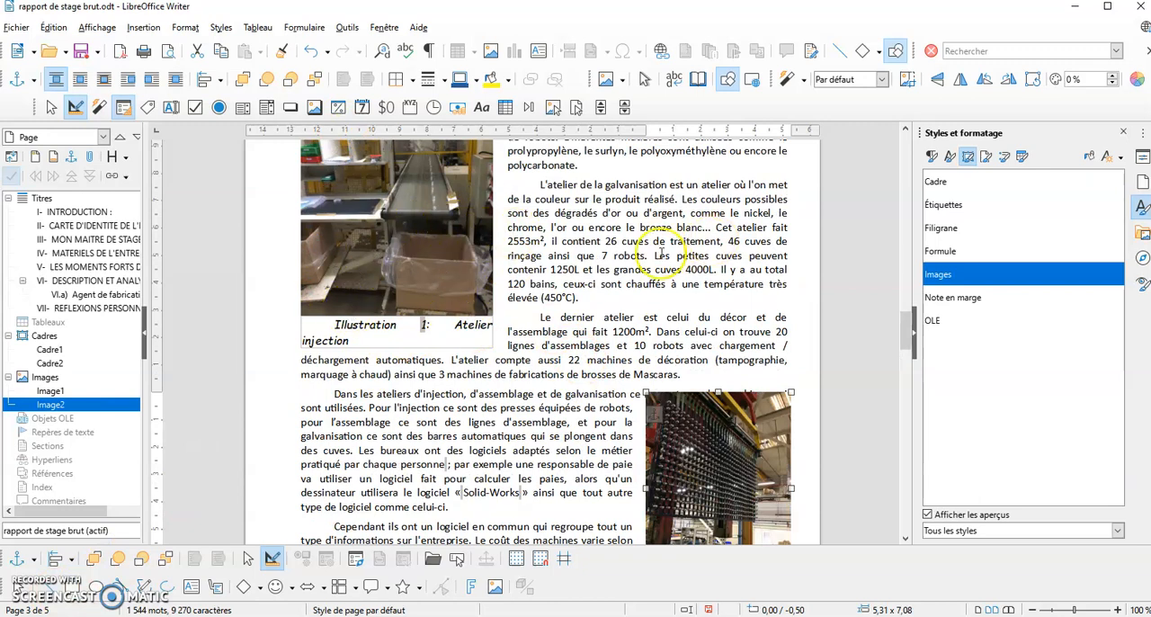
scroll(661, 254, up, 5)
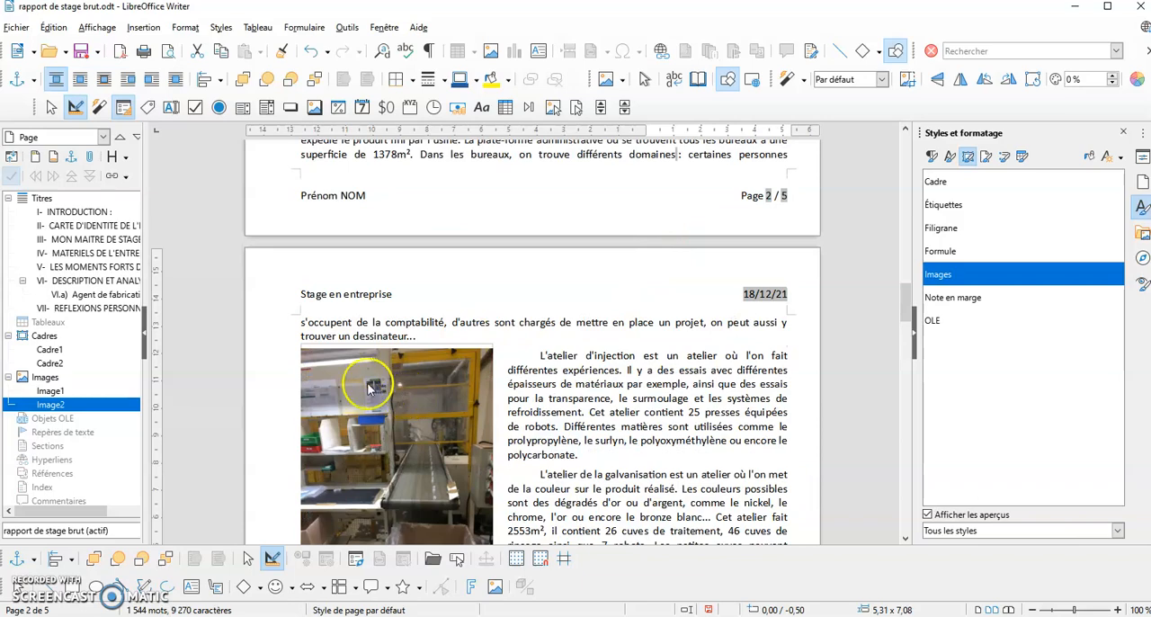
scroll(405, 360, down, 10)
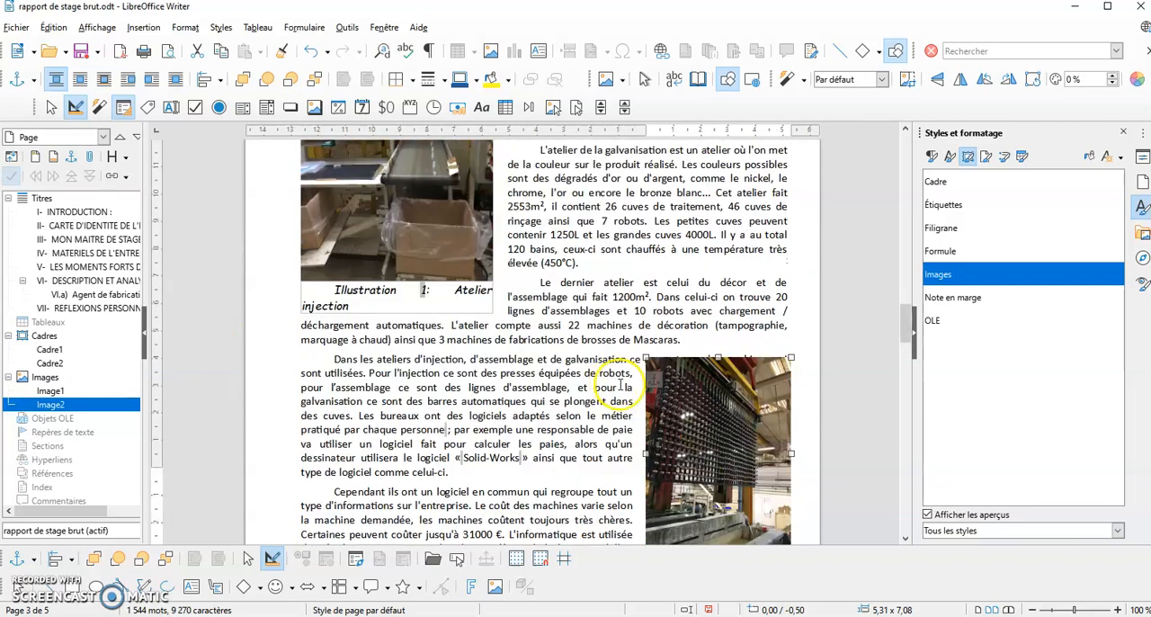
scroll(624, 382, down, 1)
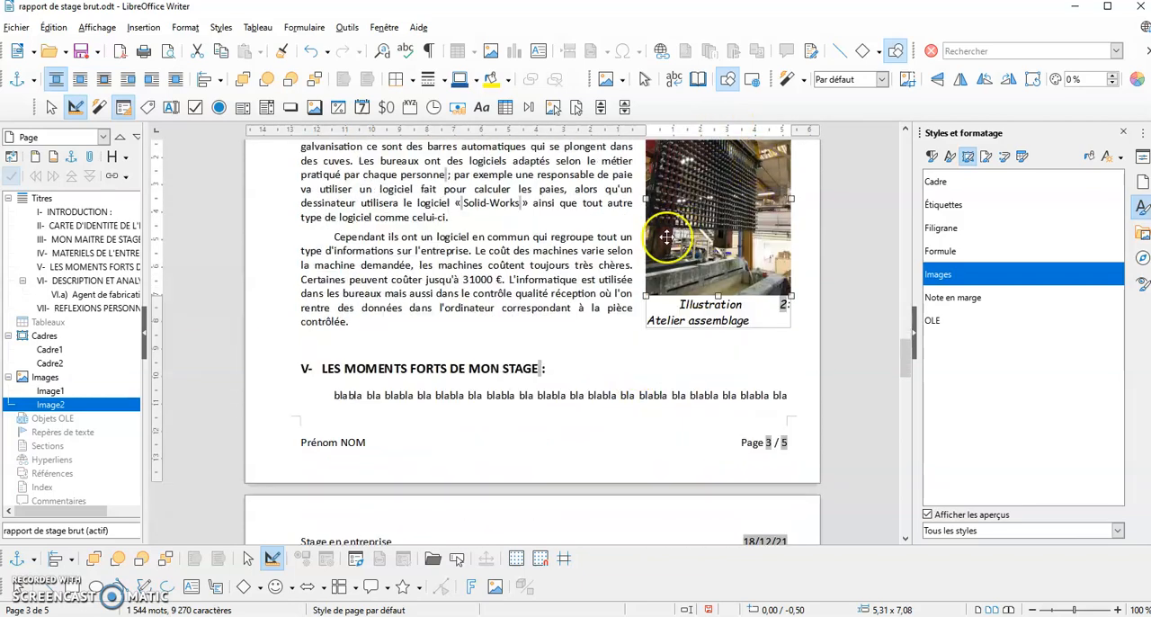
scroll(639, 294, up, 1)
scroll(639, 294, up, 12)
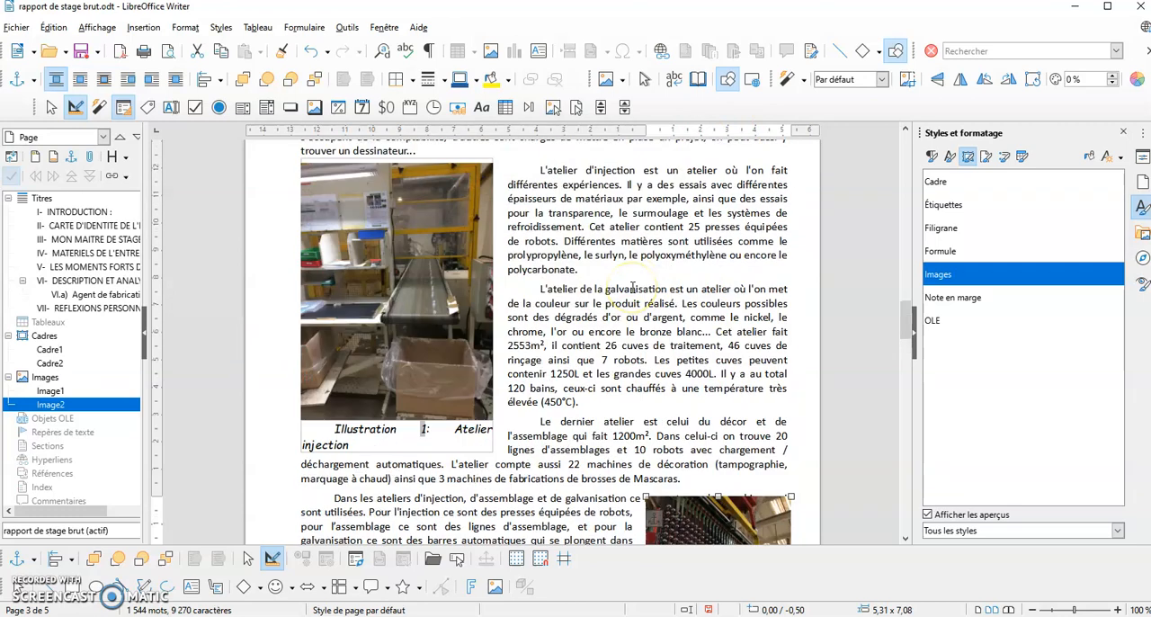
Insert a footnote after "Marolles les Braults" in the first paragraph of section IV, reading "Commune de la Sarthe"
scroll(632, 286, up, 2)
scroll(632, 287, up, 1)
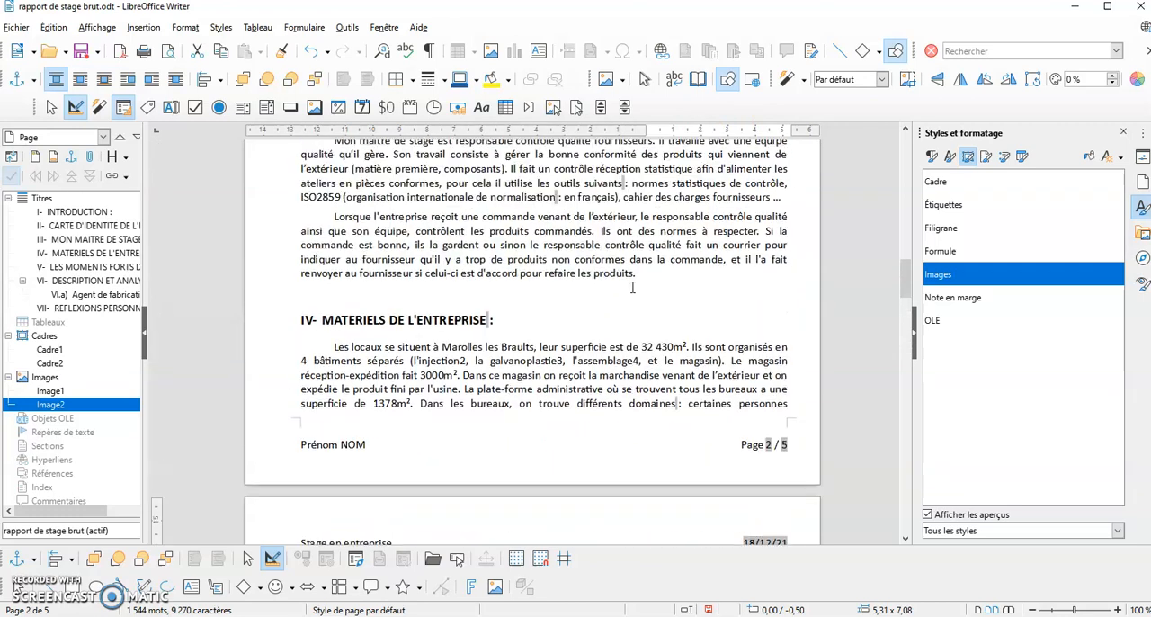
click(534, 347)
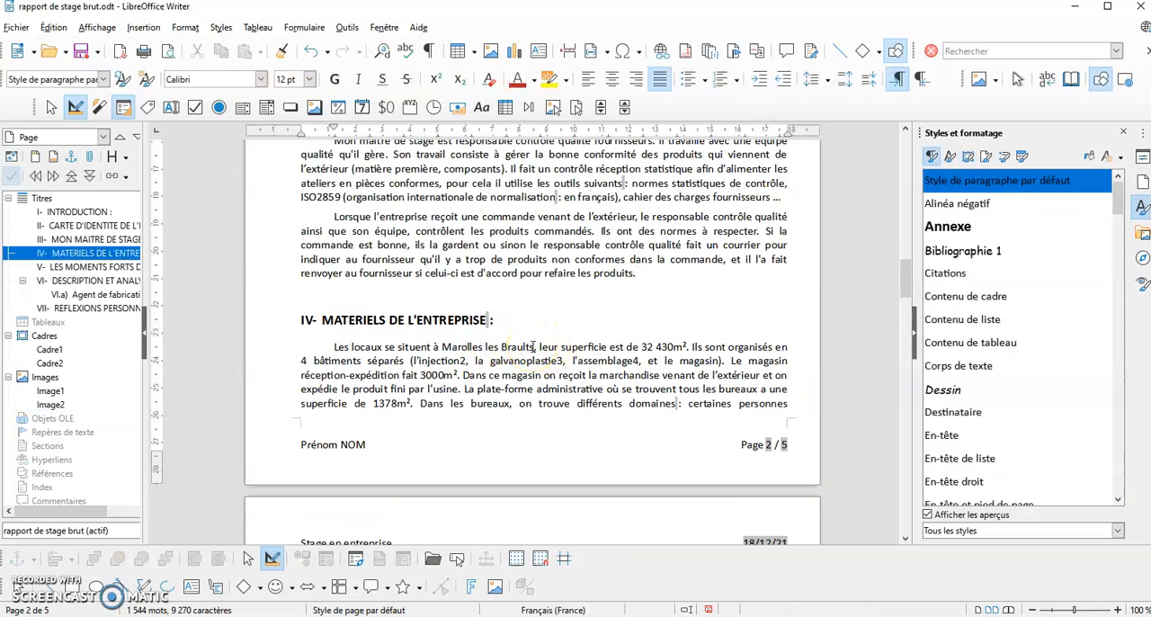
click(139, 27)
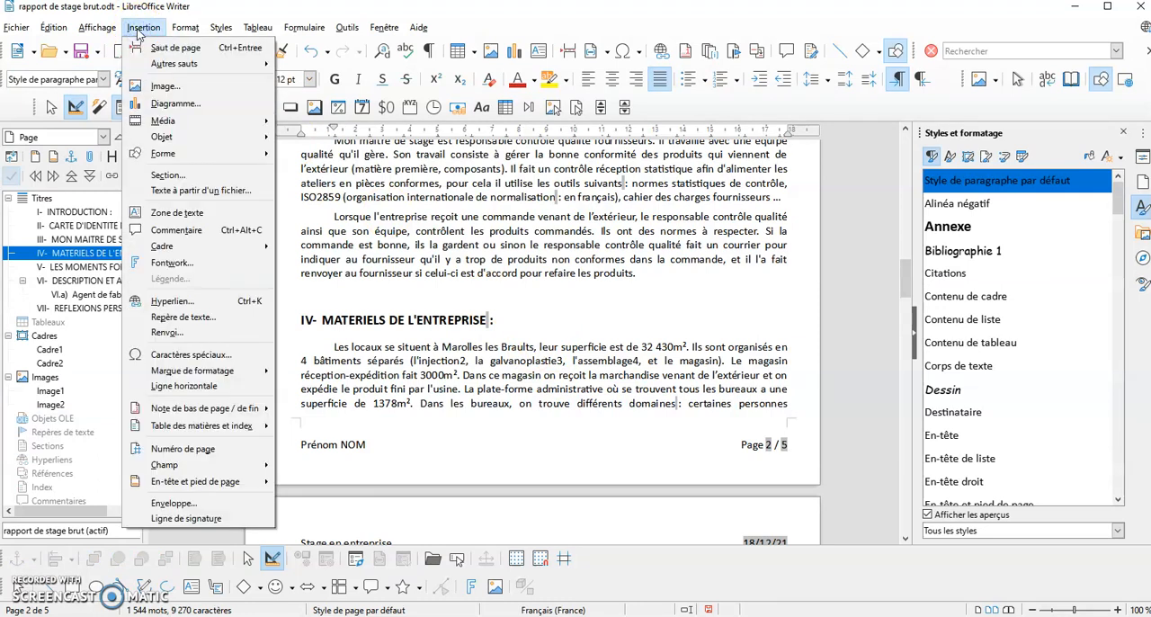
mouse_move(188, 414)
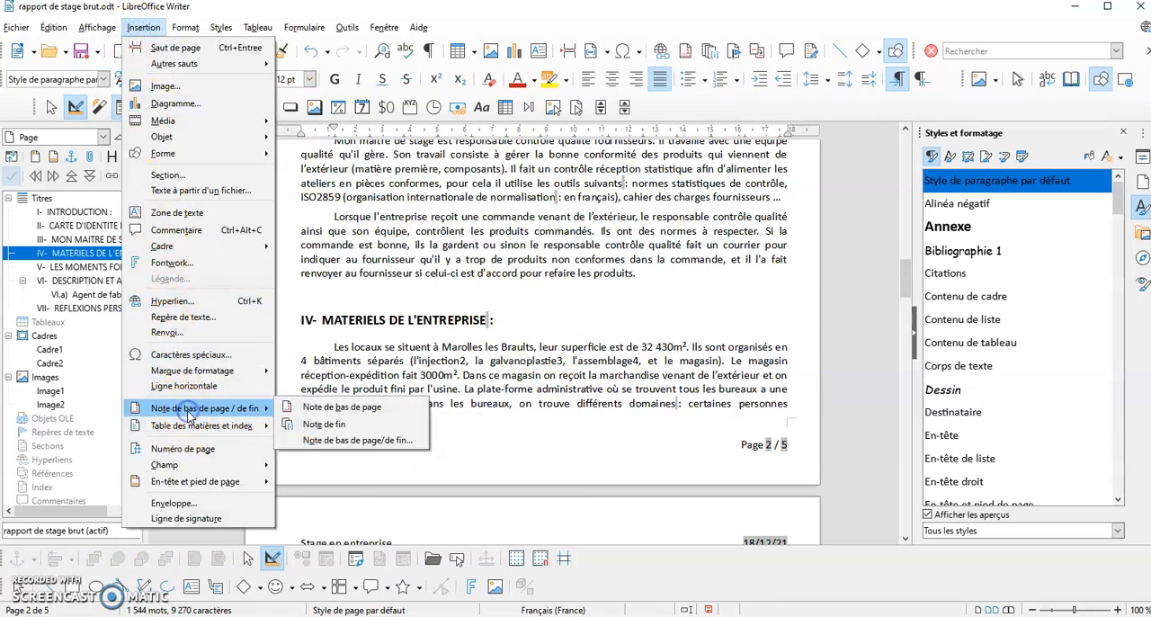
click(334, 408)
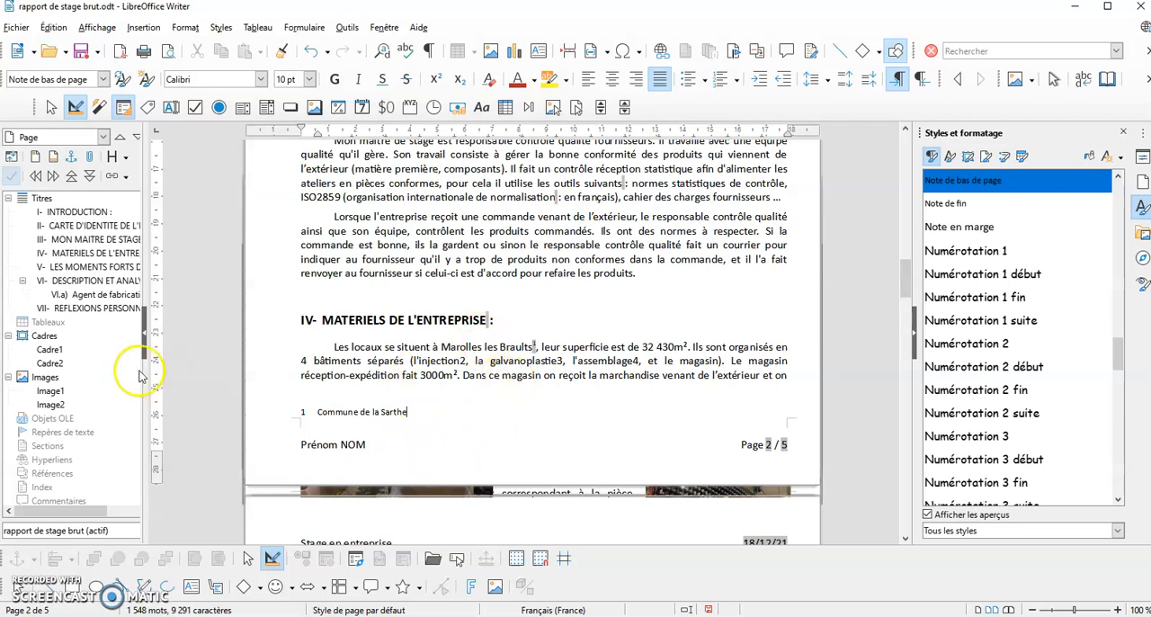
Reduce the zoom to 90 % and review the footnote and the page layout from the title page to section V
scroll(654, 428, down, 2)
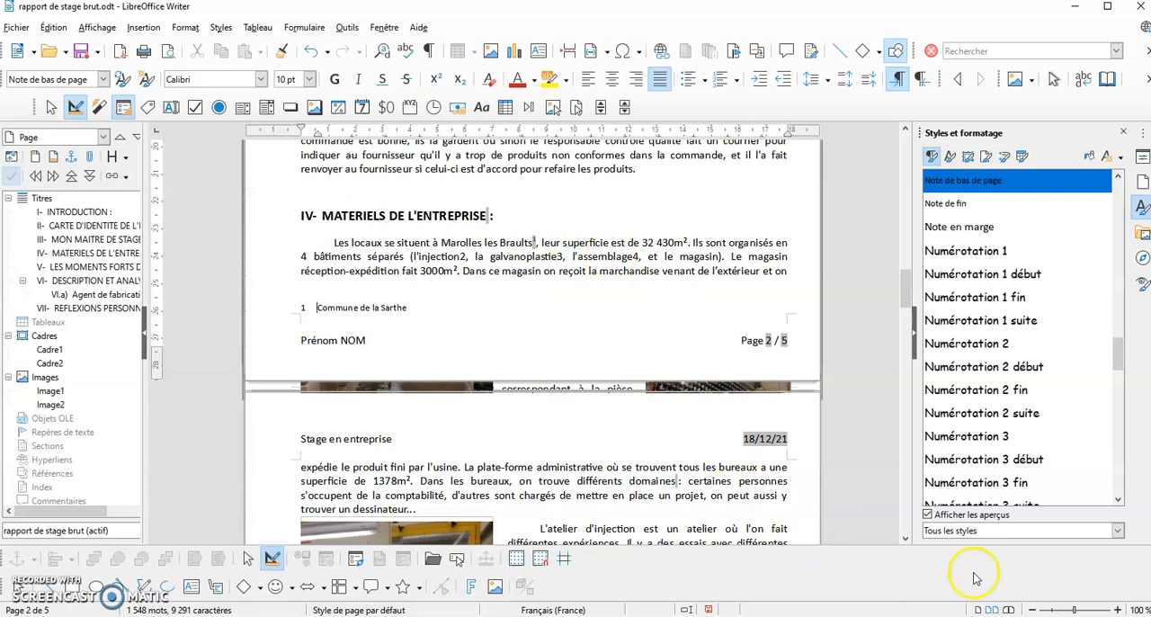
click(1034, 609)
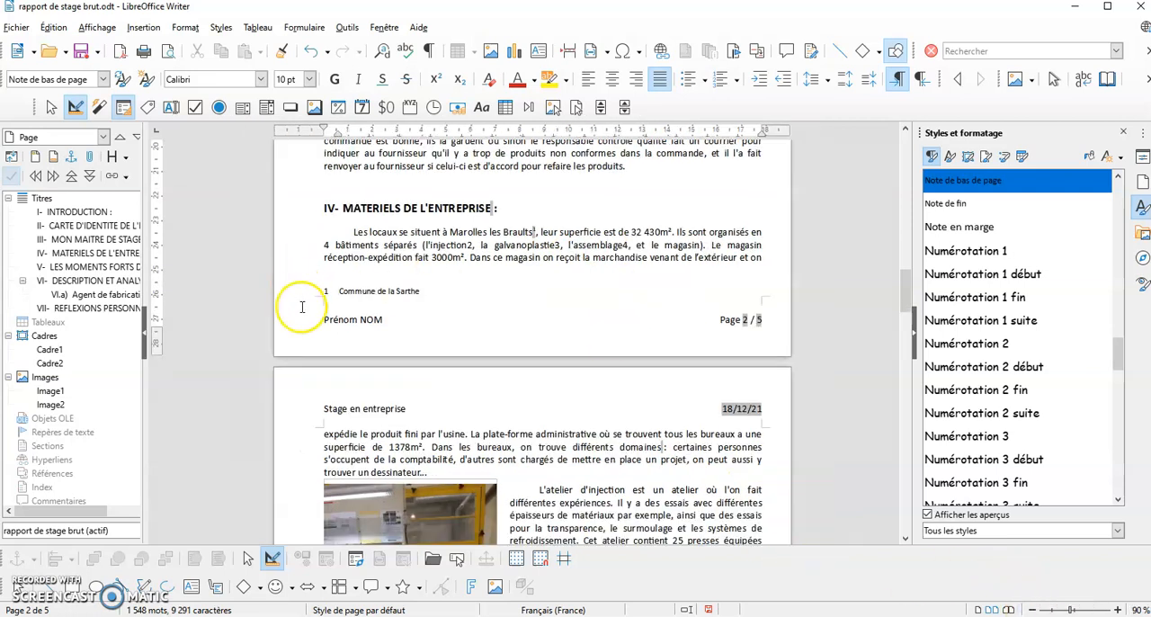
scroll(295, 284, up, 3)
scroll(362, 332, up, 2)
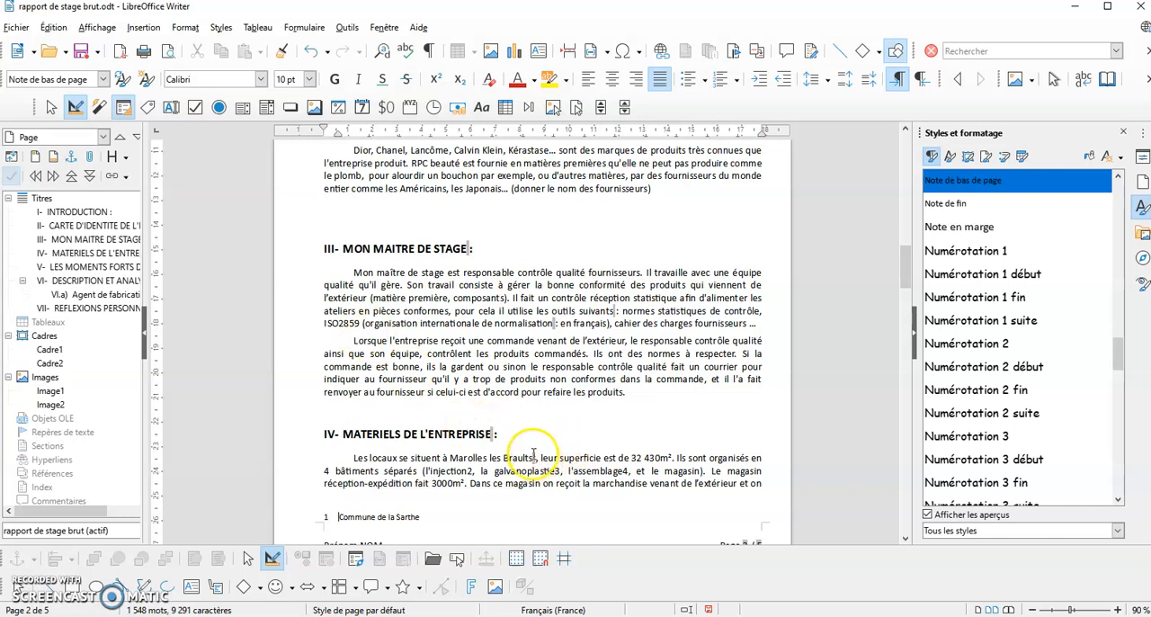
click(329, 517)
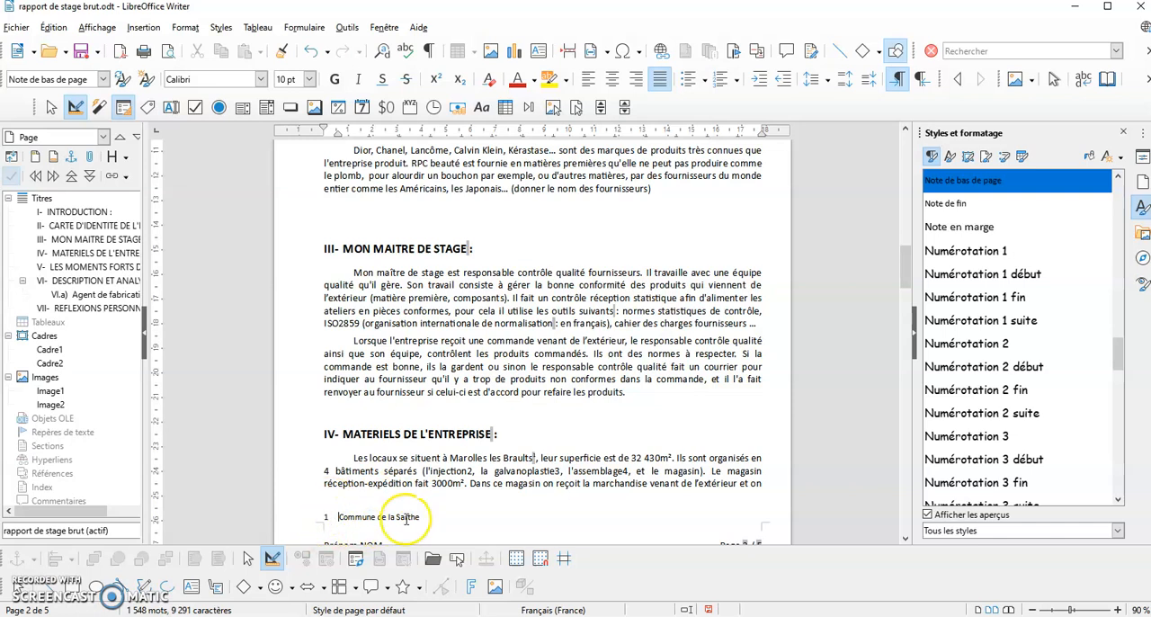
scroll(539, 351, up, 5)
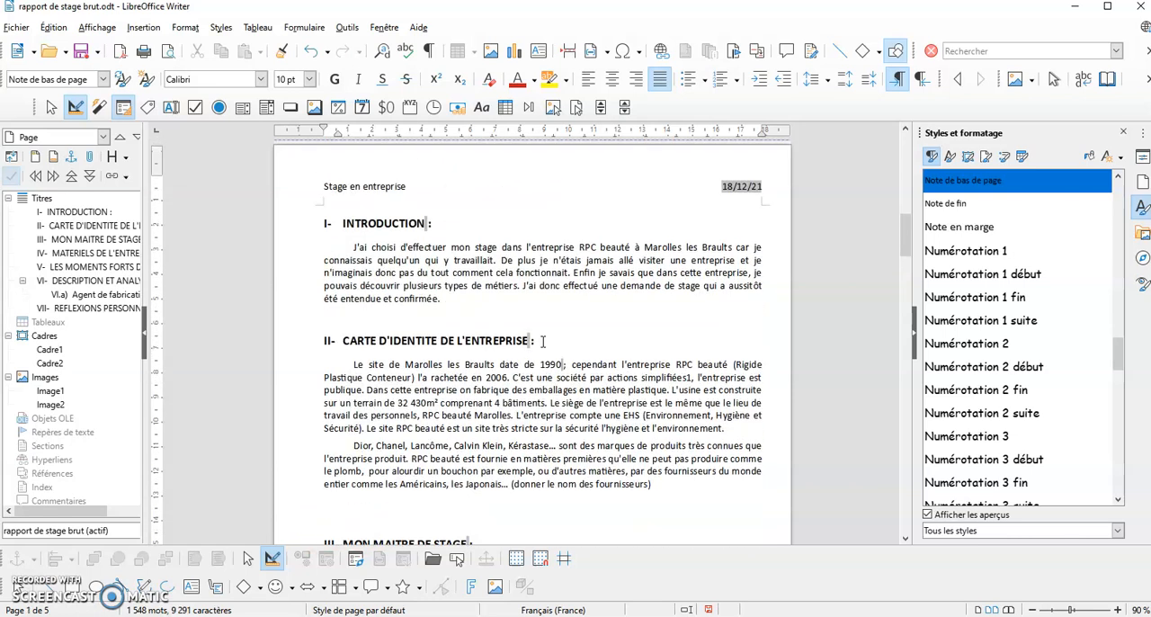
scroll(544, 310, up, 15)
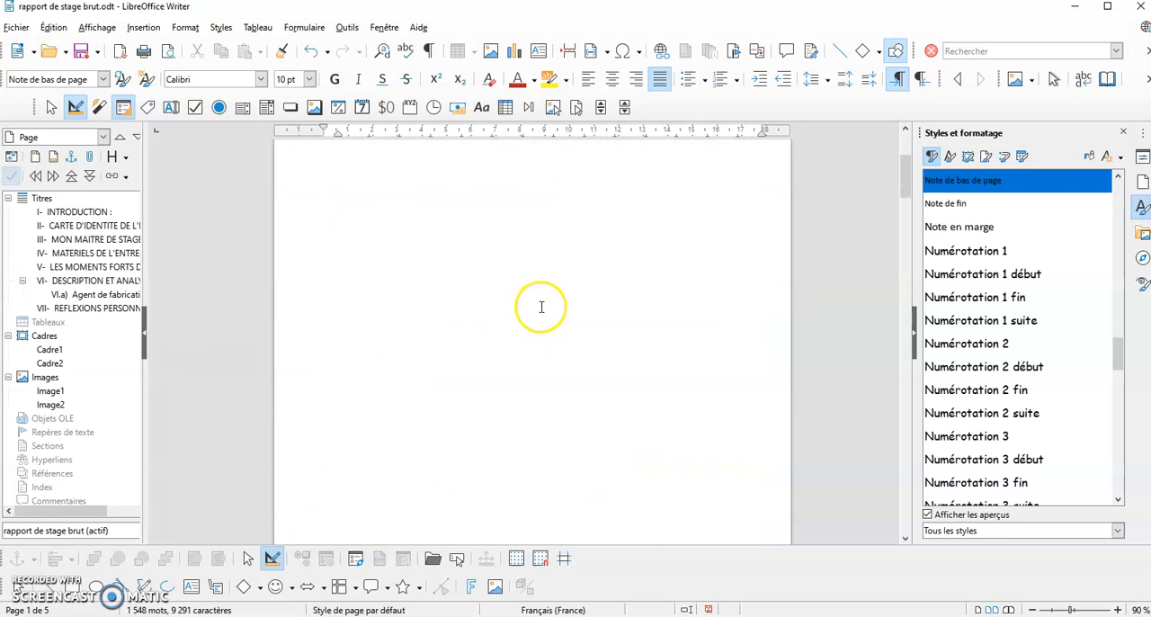
scroll(541, 306, down, 20)
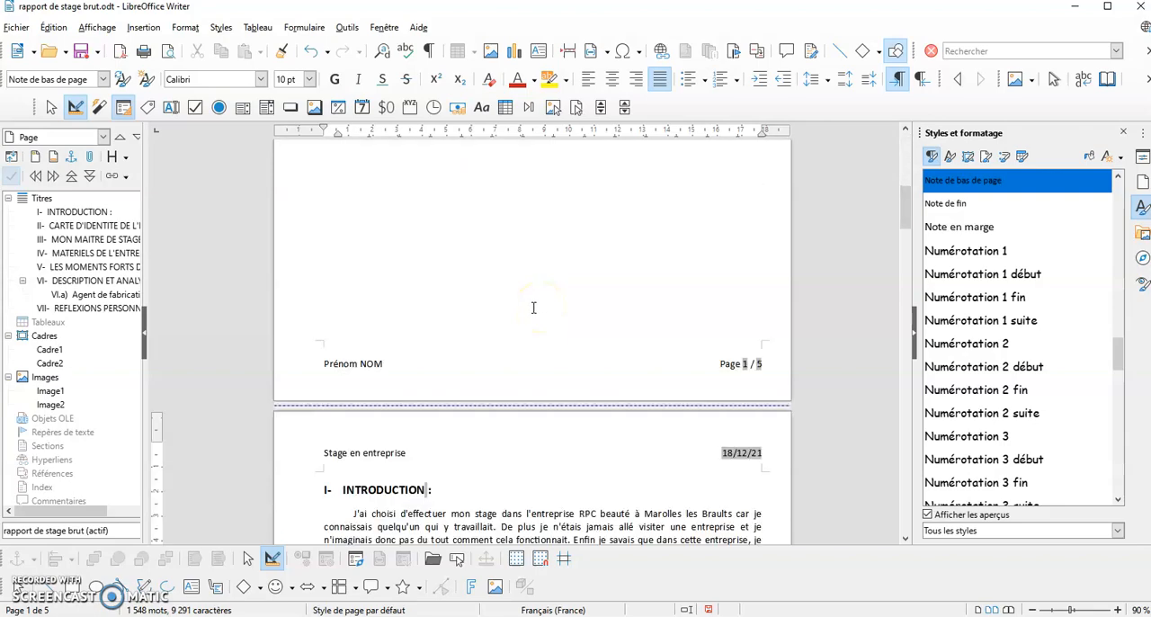
scroll(531, 305, down, 15)
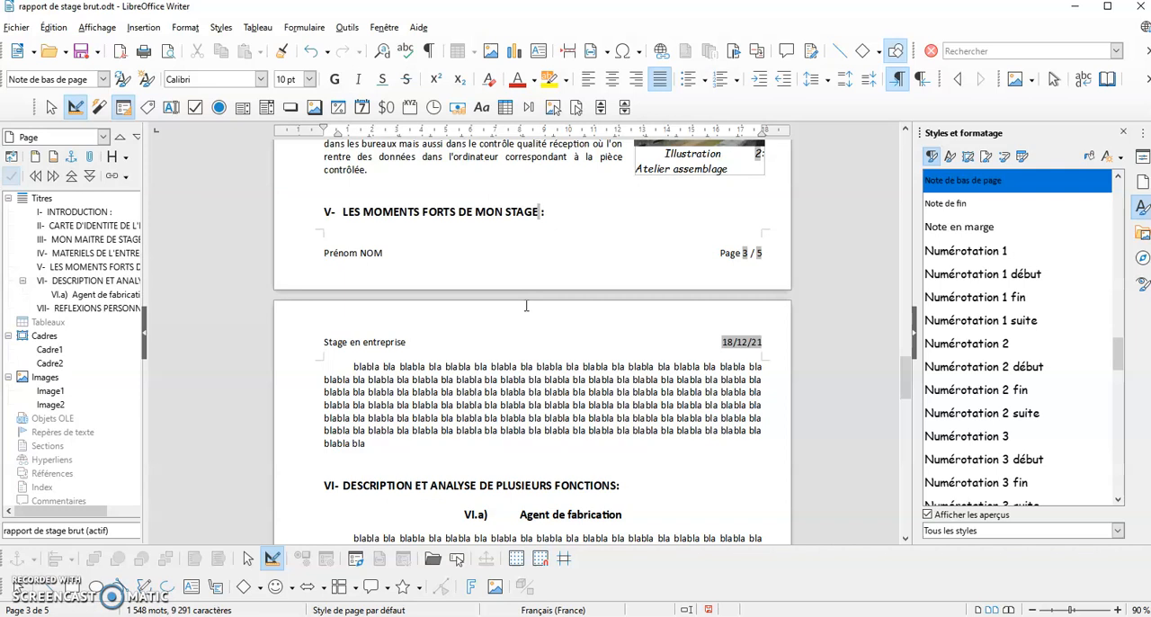
scroll(525, 306, up, 3)
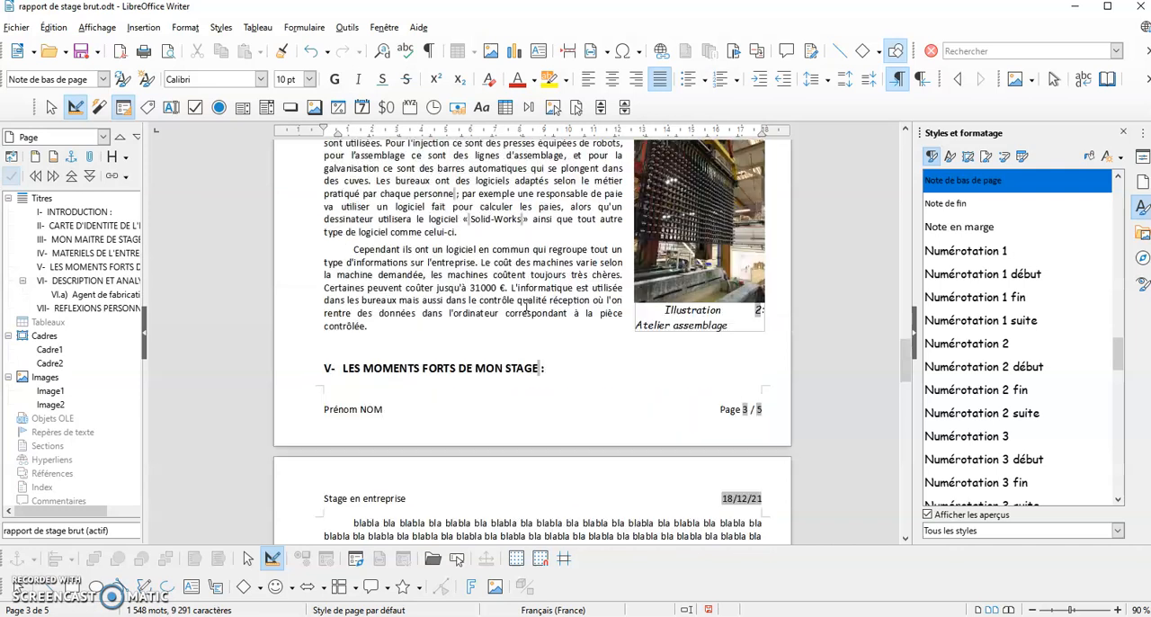
Insert a page break before the heading "LES MOMENTS FORTS DE MON STAGE" and delete the empty line above it
click(325, 344)
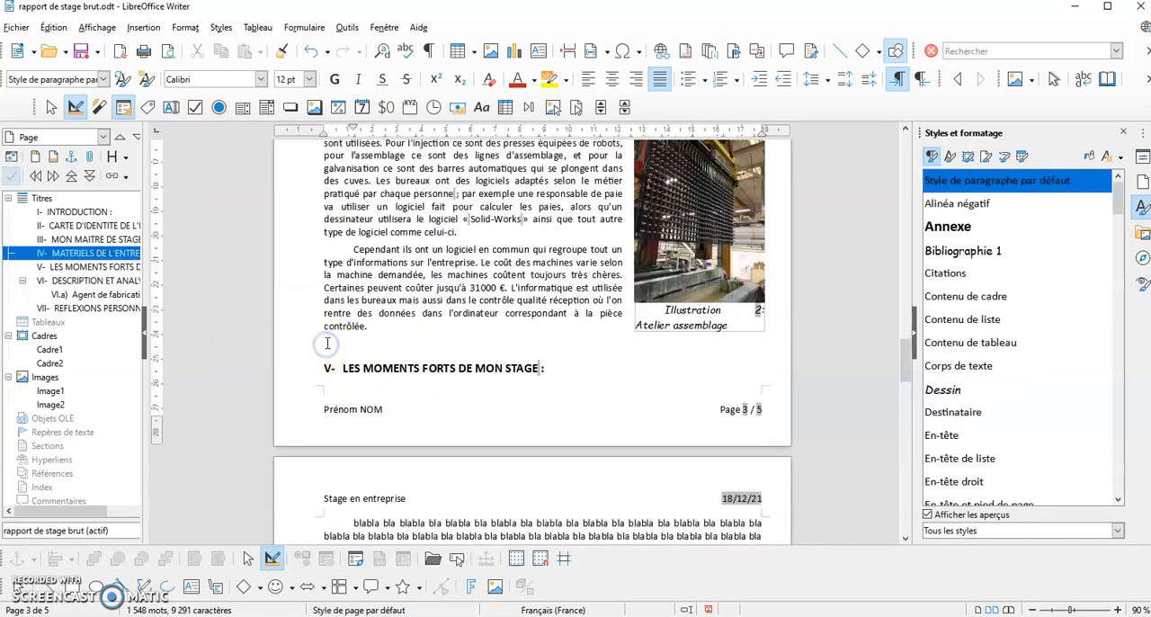
scroll(325, 342, up, 20)
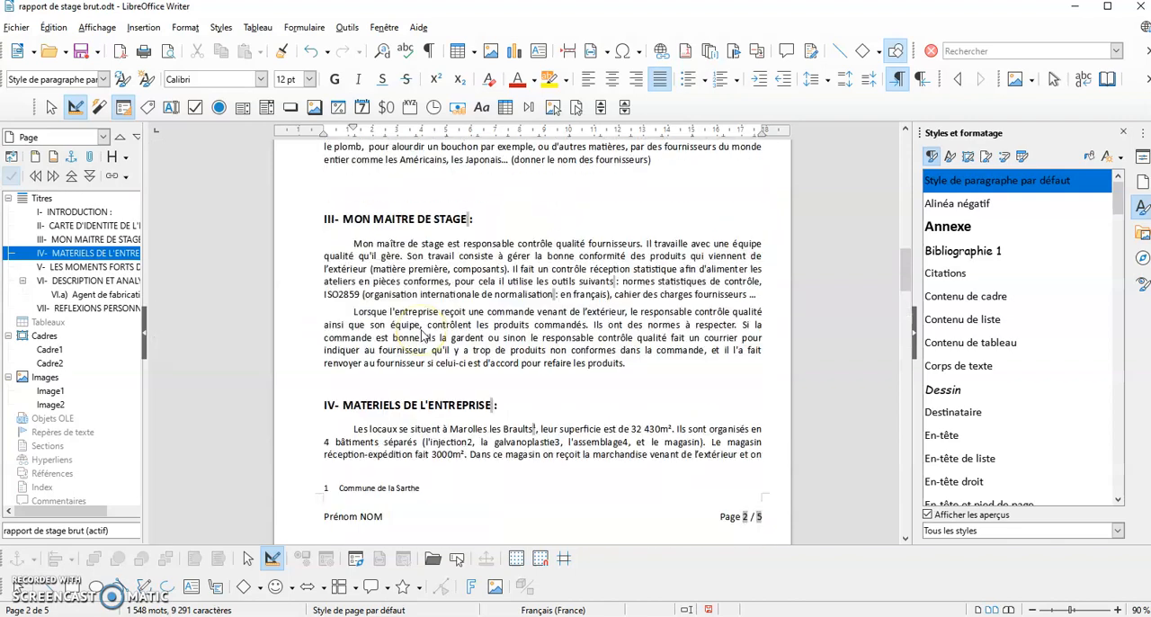
scroll(421, 327, up, 12)
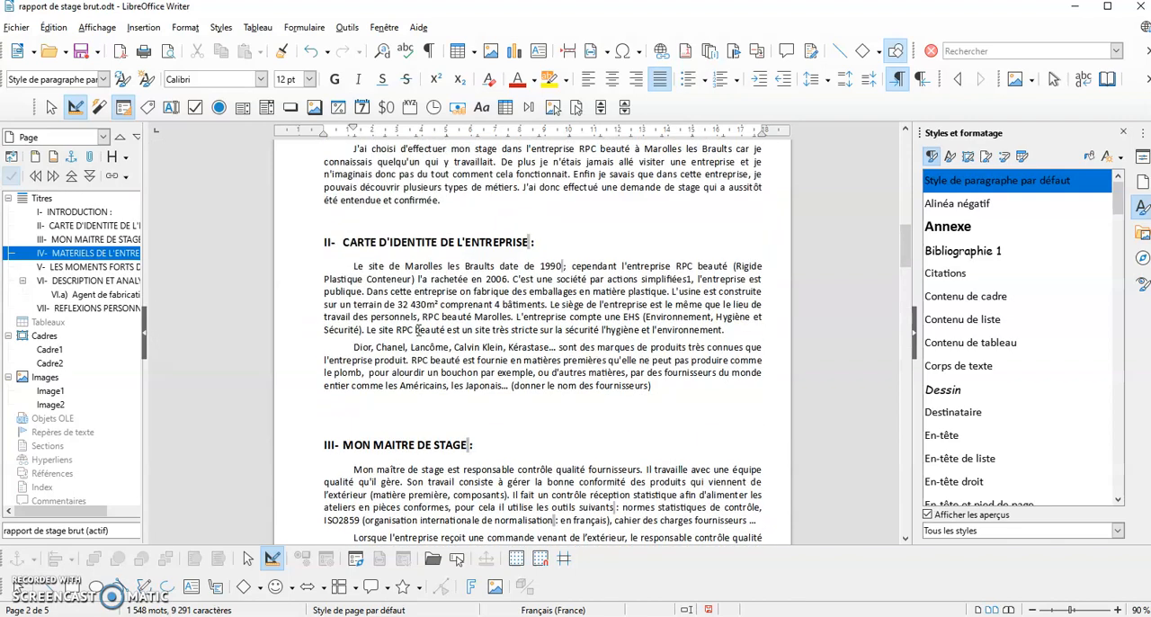
click(419, 322)
scroll(418, 325, down, 5)
scroll(419, 322, down, 9)
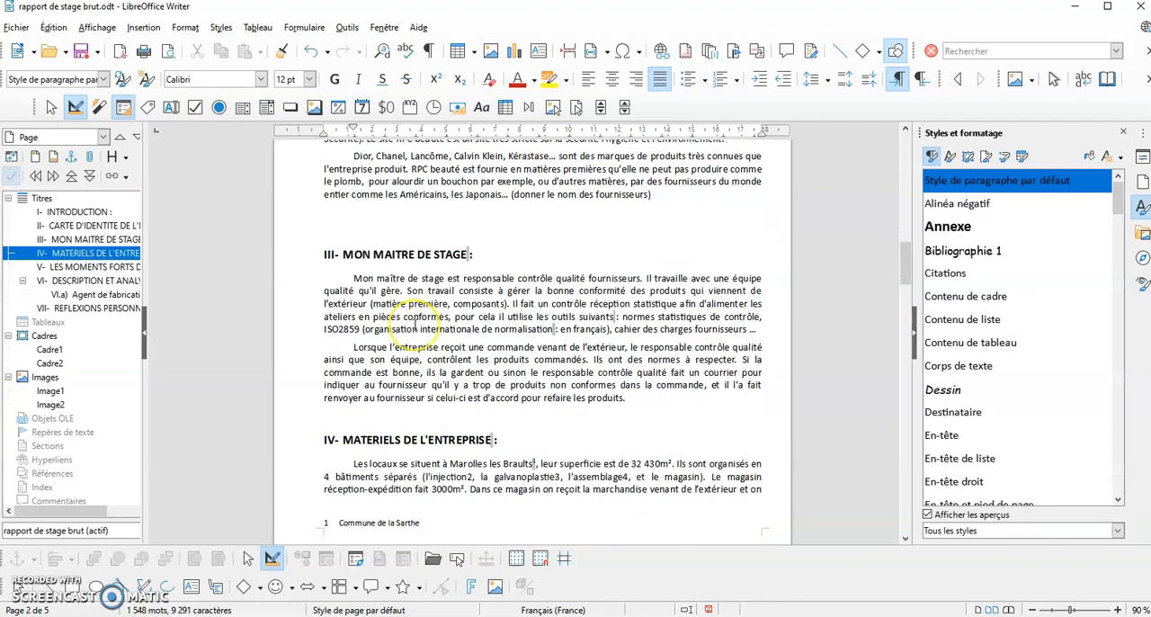
scroll(404, 302, down, 15)
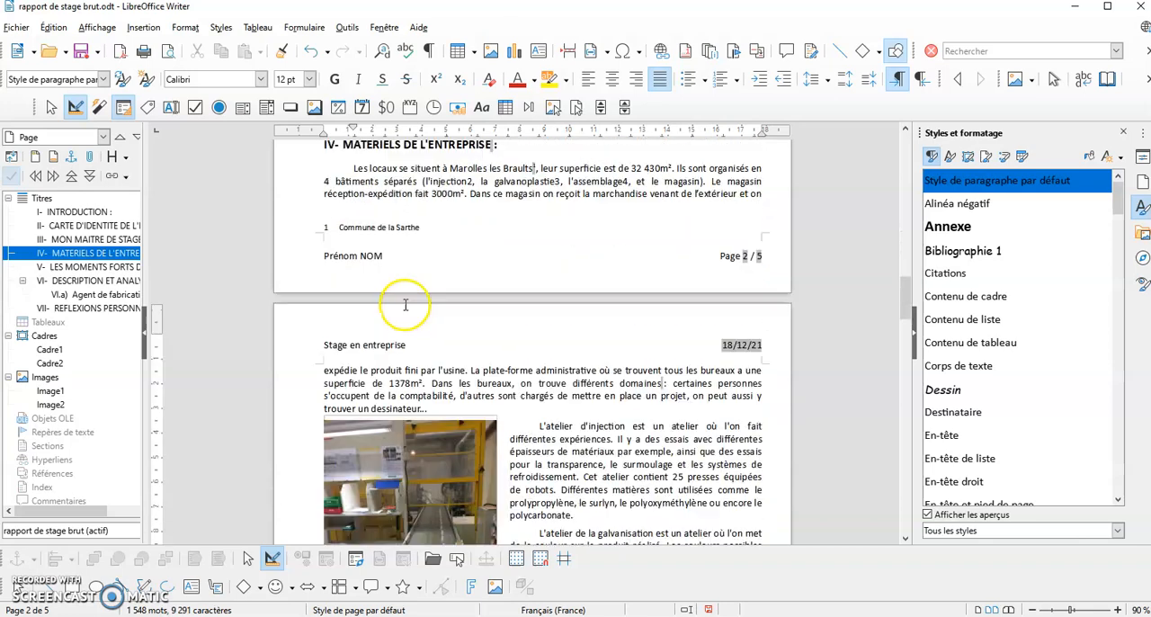
scroll(353, 346, down, 4)
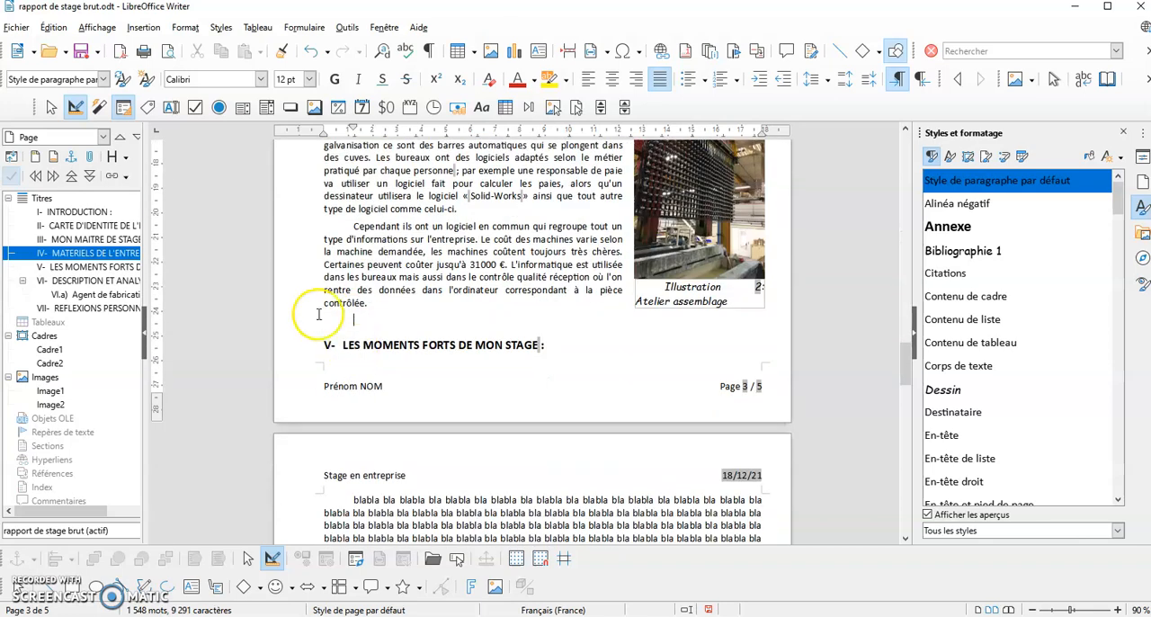
click(148, 30)
click(172, 48)
click(360, 495)
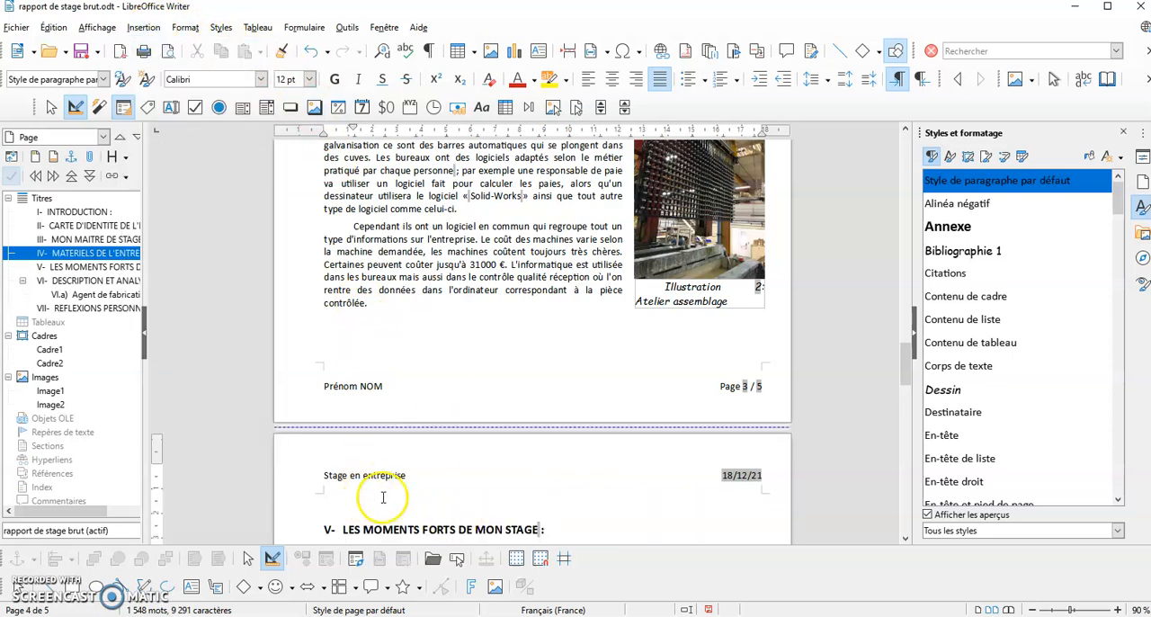
key(Delete)
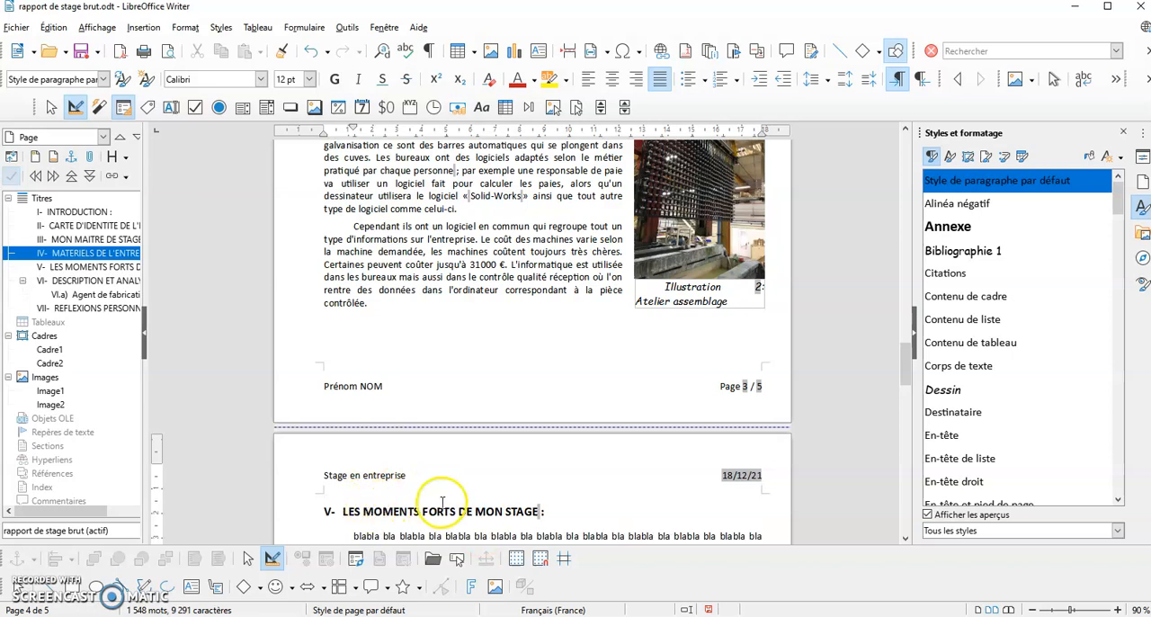
Insert a page break before the heading "REFLEXIONS PERSONNELLES" and delete the empty lines above it on the new page
scroll(441, 500, down, 4)
scroll(359, 297, down, 3)
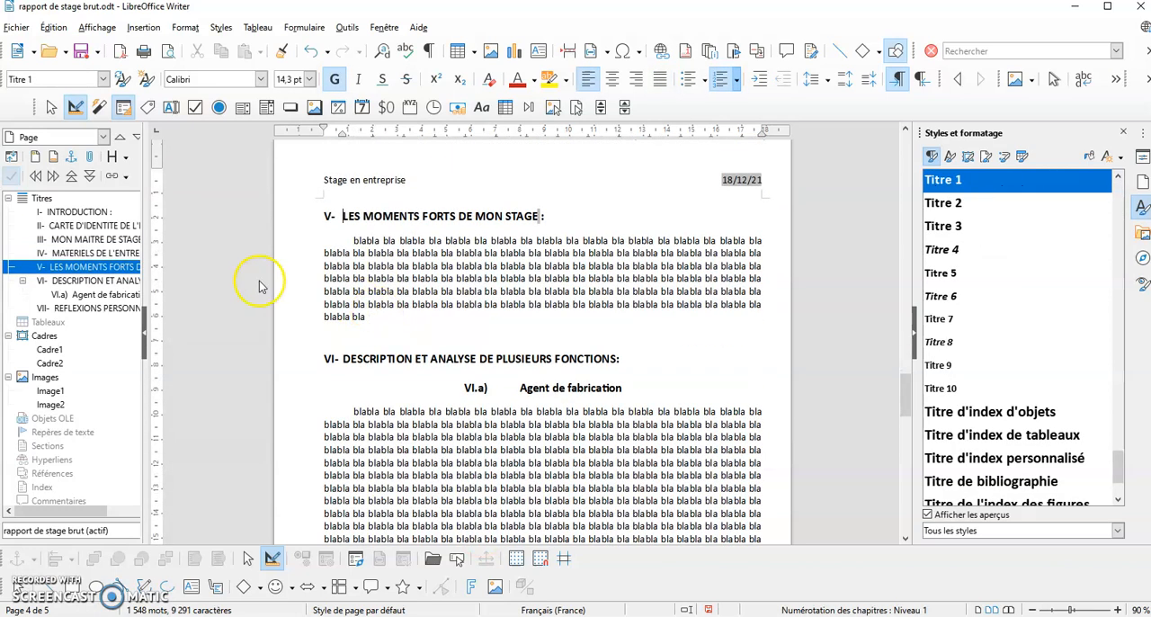
scroll(506, 360, down, 3)
scroll(576, 276, down, 3)
scroll(575, 276, down, 10)
scroll(578, 277, up, 7)
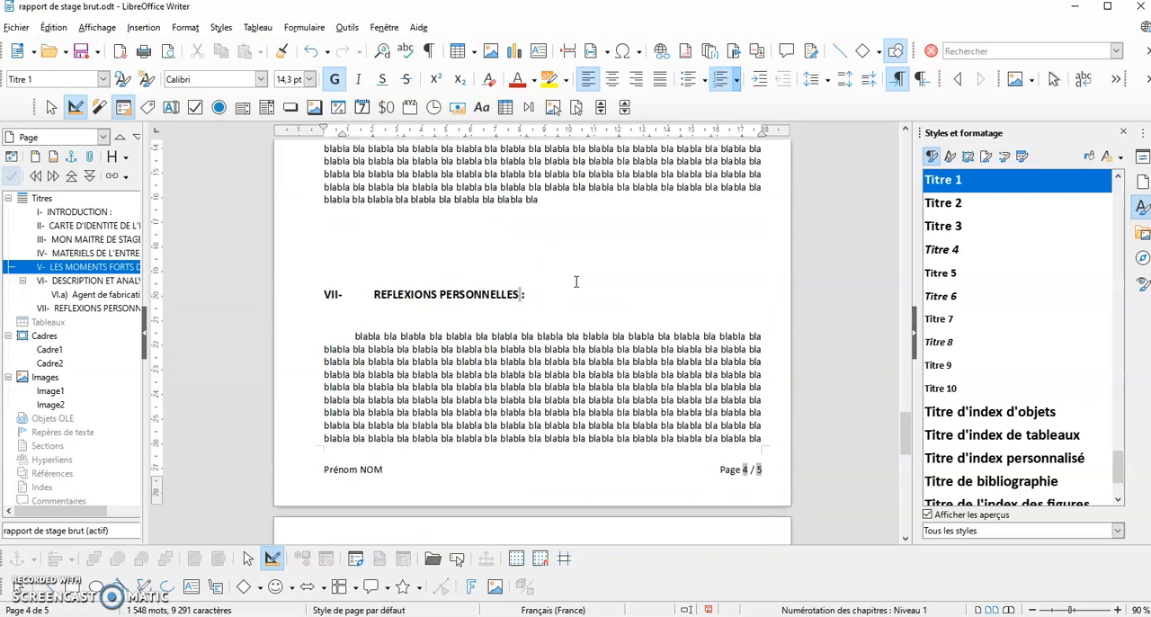
scroll(577, 282, up, 1)
click(338, 268)
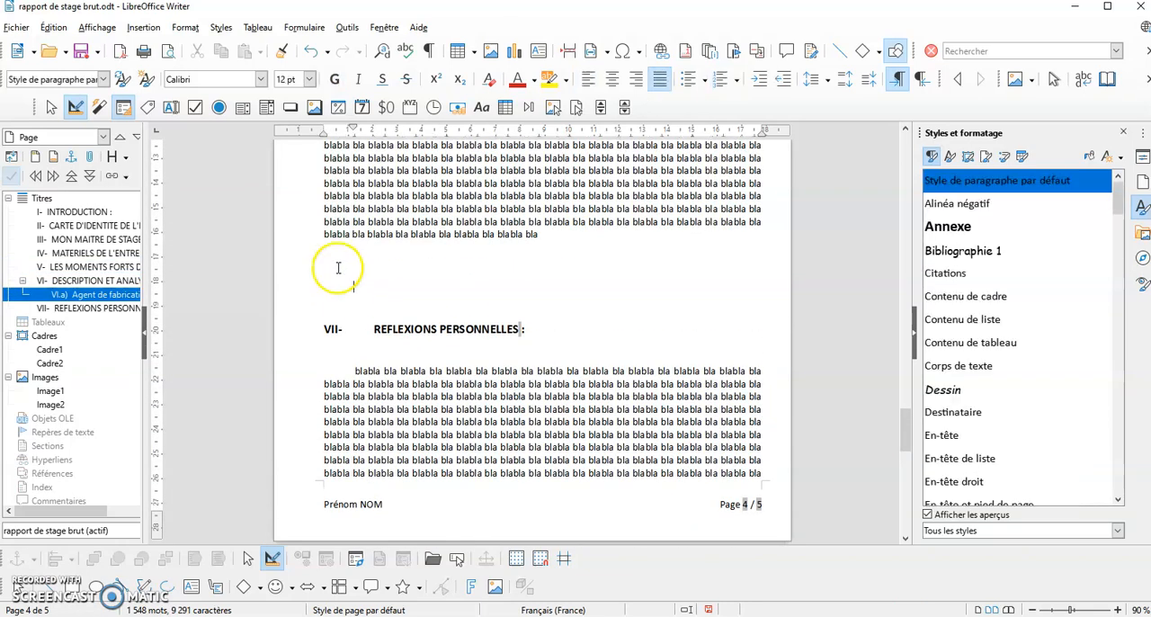
drag(338, 259, 345, 288)
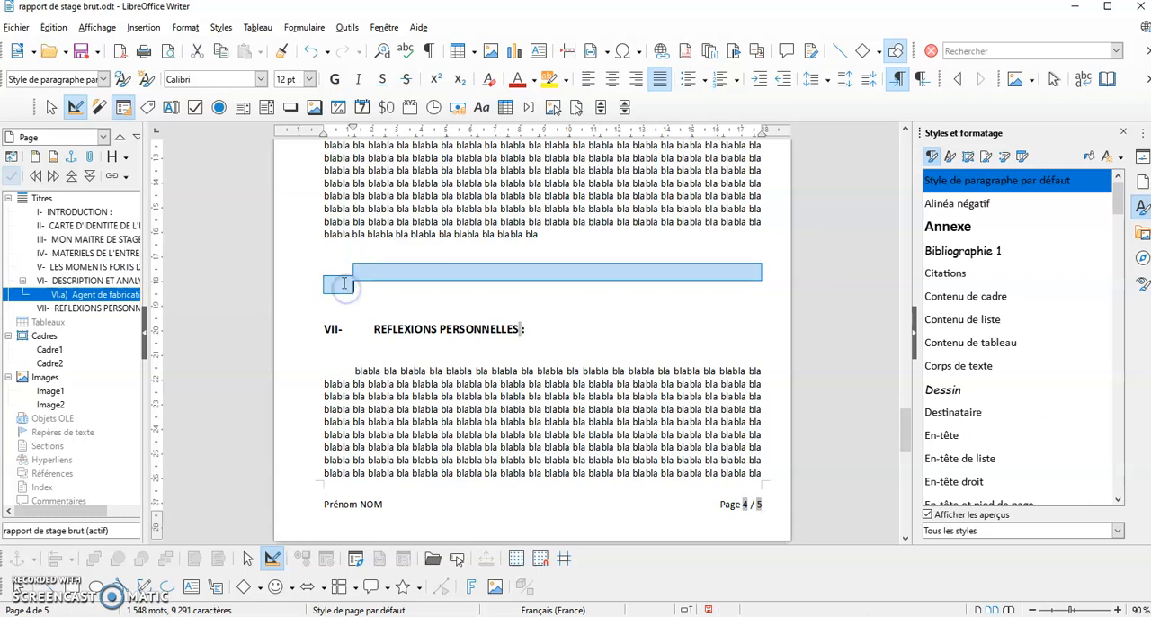
click(357, 261)
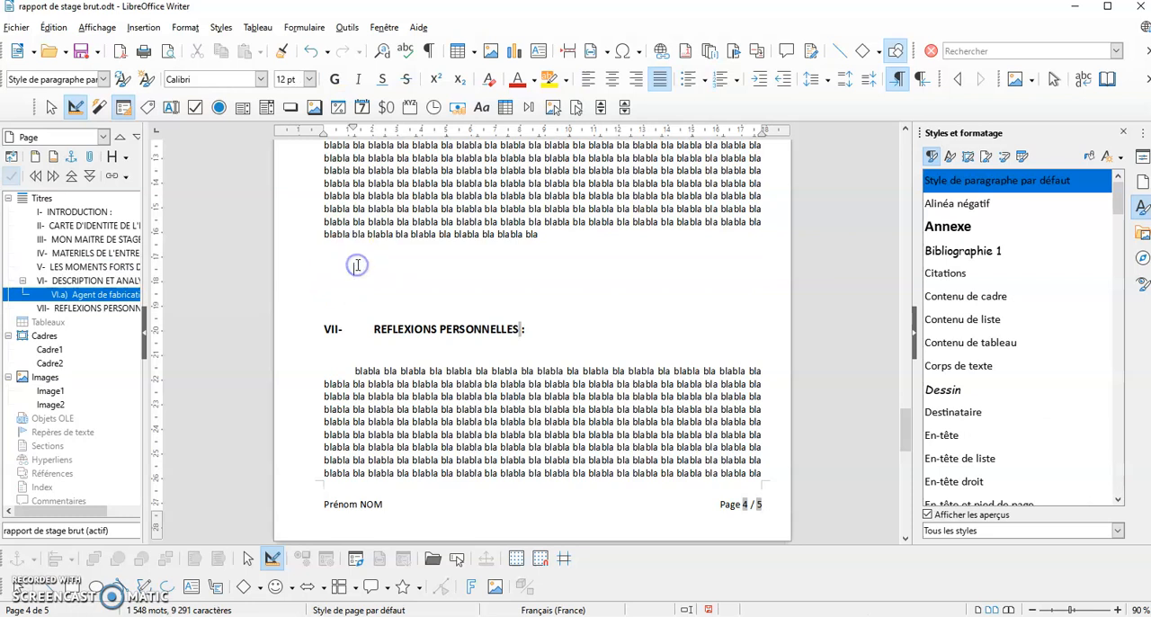
click(155, 29)
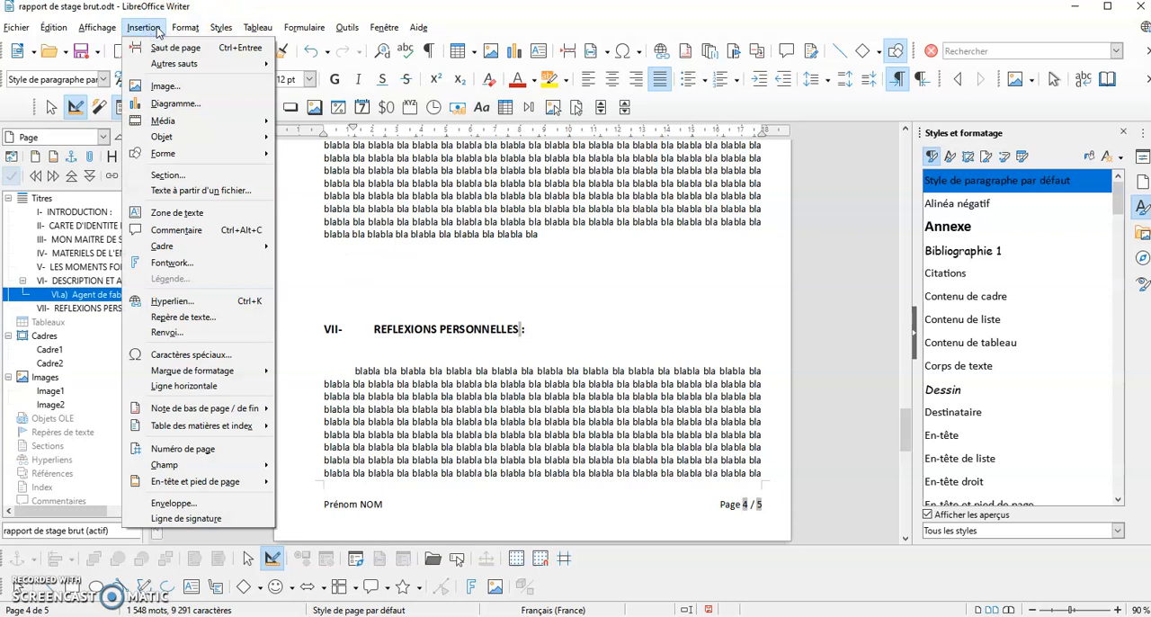
click(167, 47)
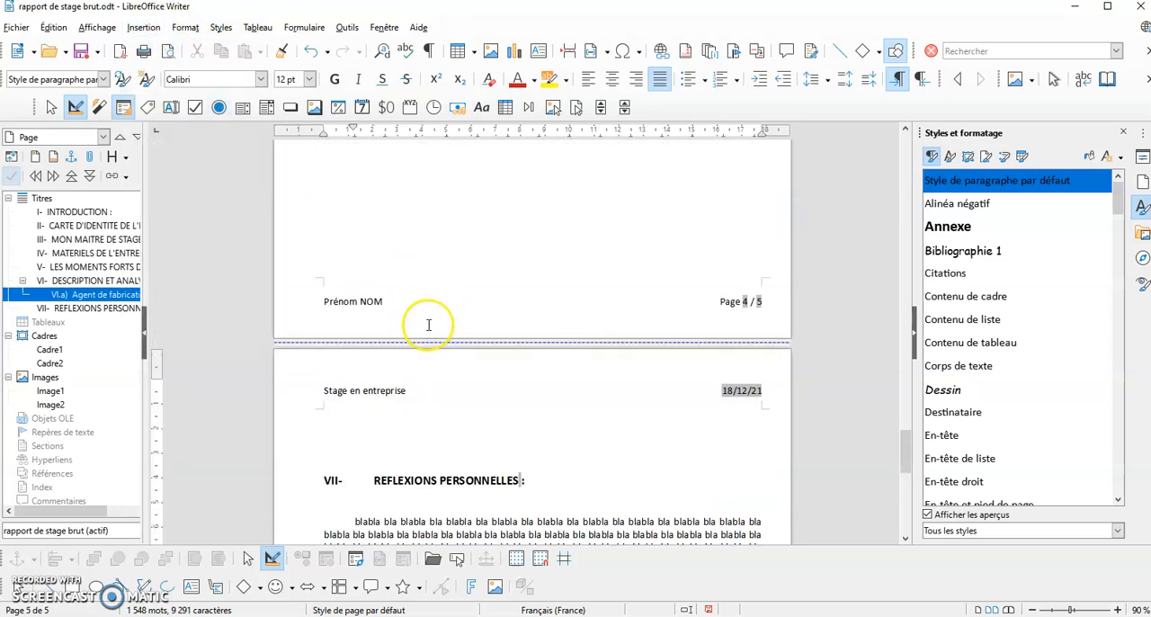
key(Delete)
key(Delete)
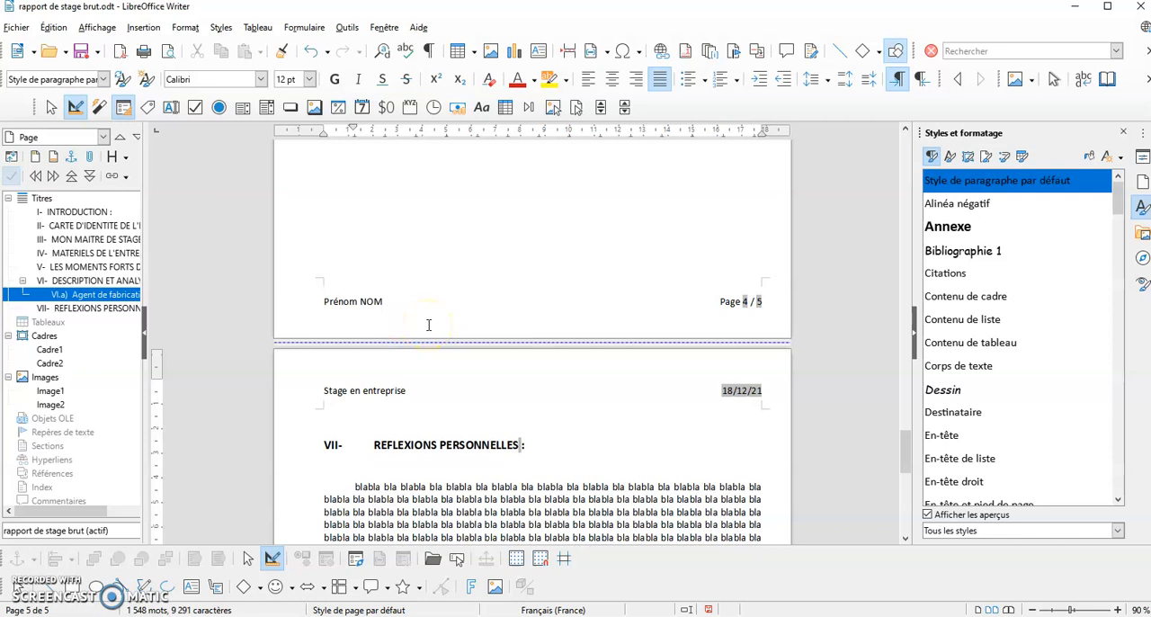
key(Delete)
Reduce the zoom to 48 % and review the layout of the whole report, from section VII back to the title page
scroll(447, 329, down, 5)
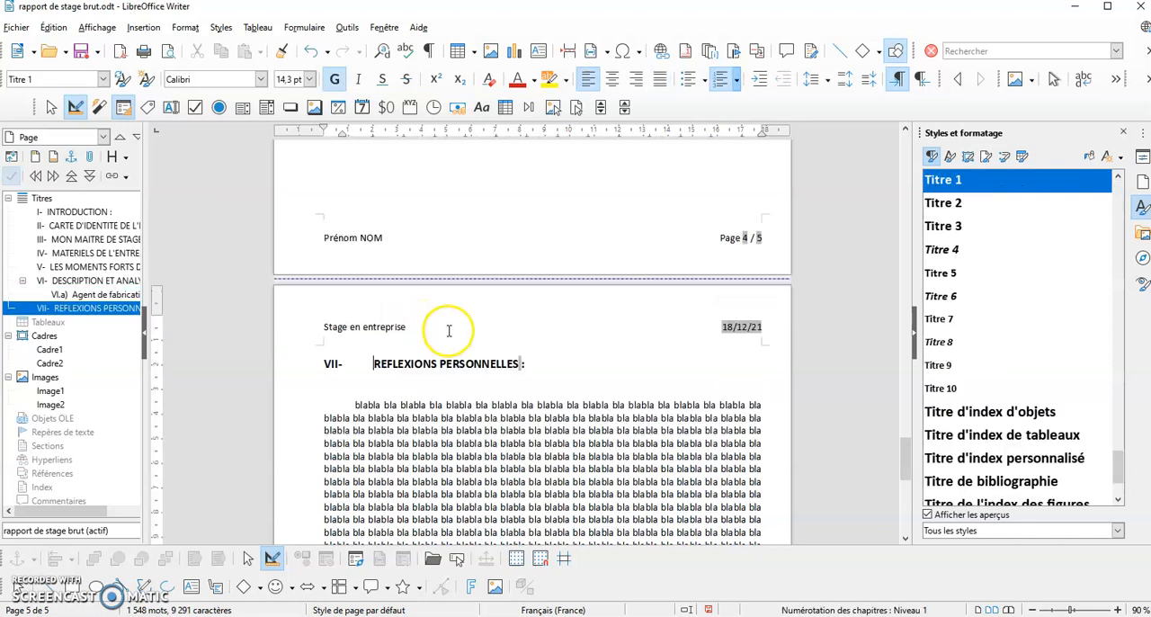
scroll(447, 332, down, 5)
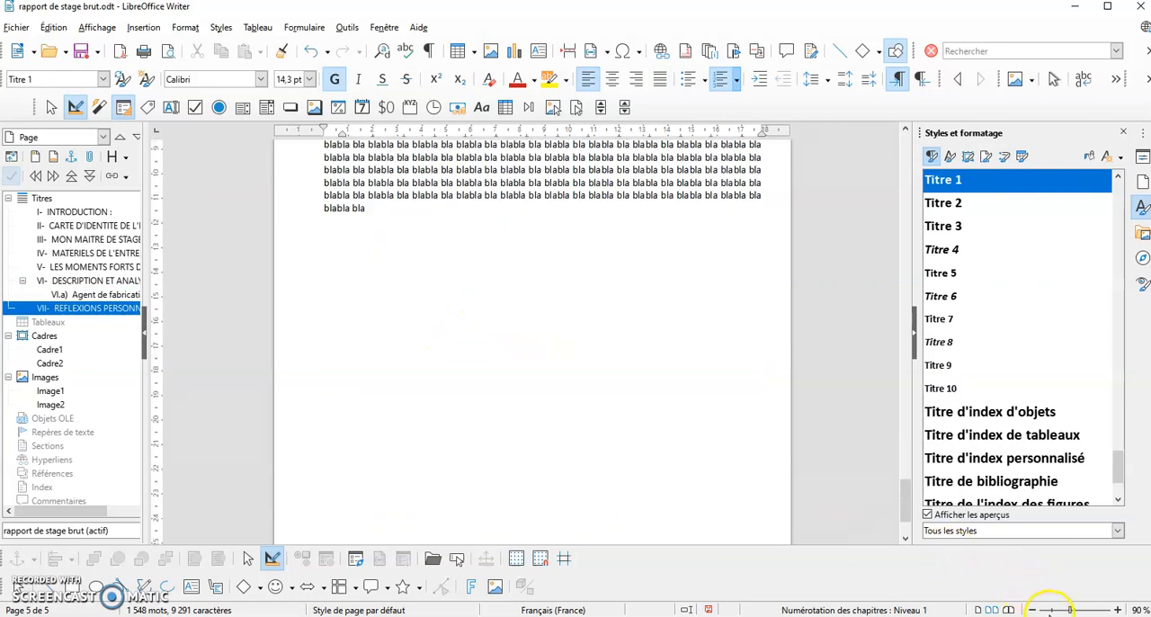
click(1052, 609)
scroll(569, 360, up, 6)
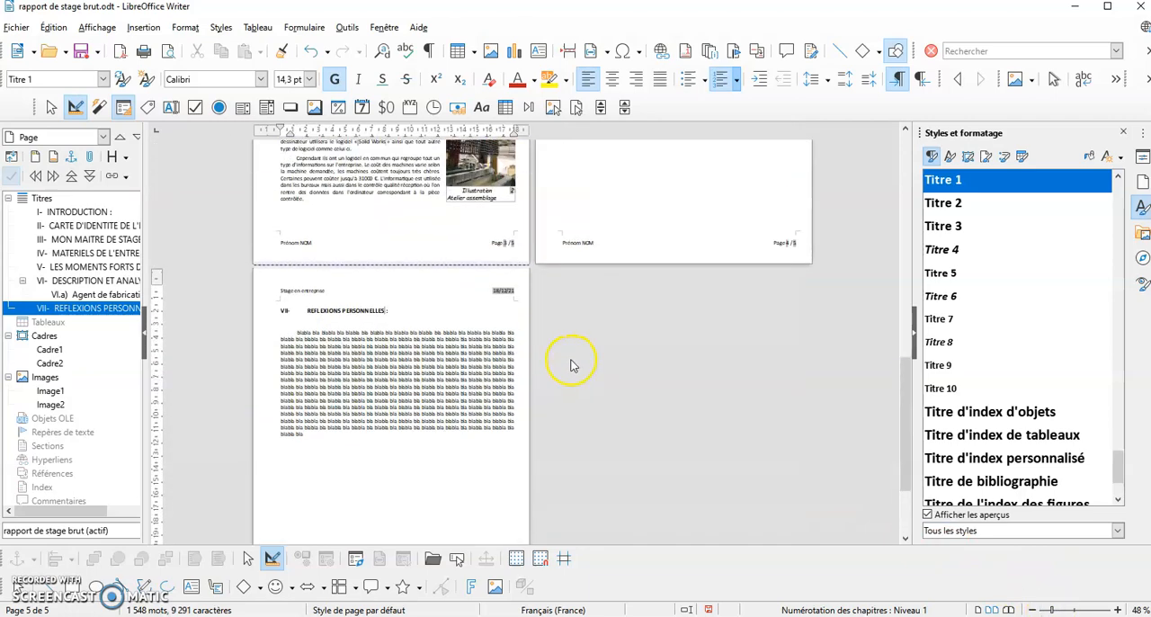
scroll(569, 361, up, 10)
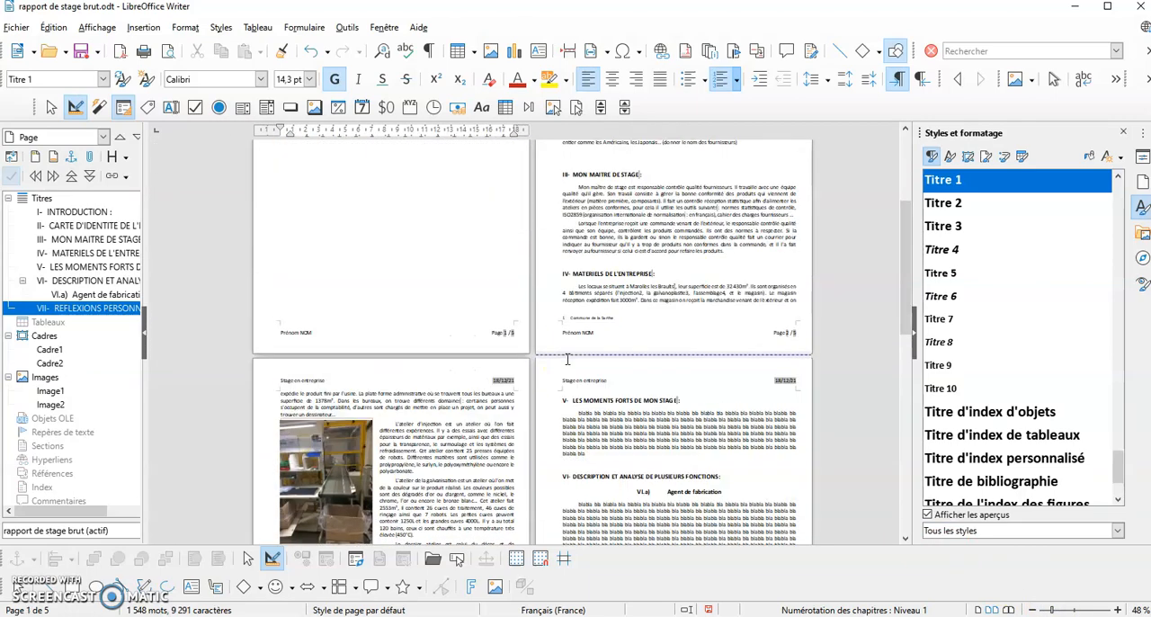
scroll(566, 359, up, 2)
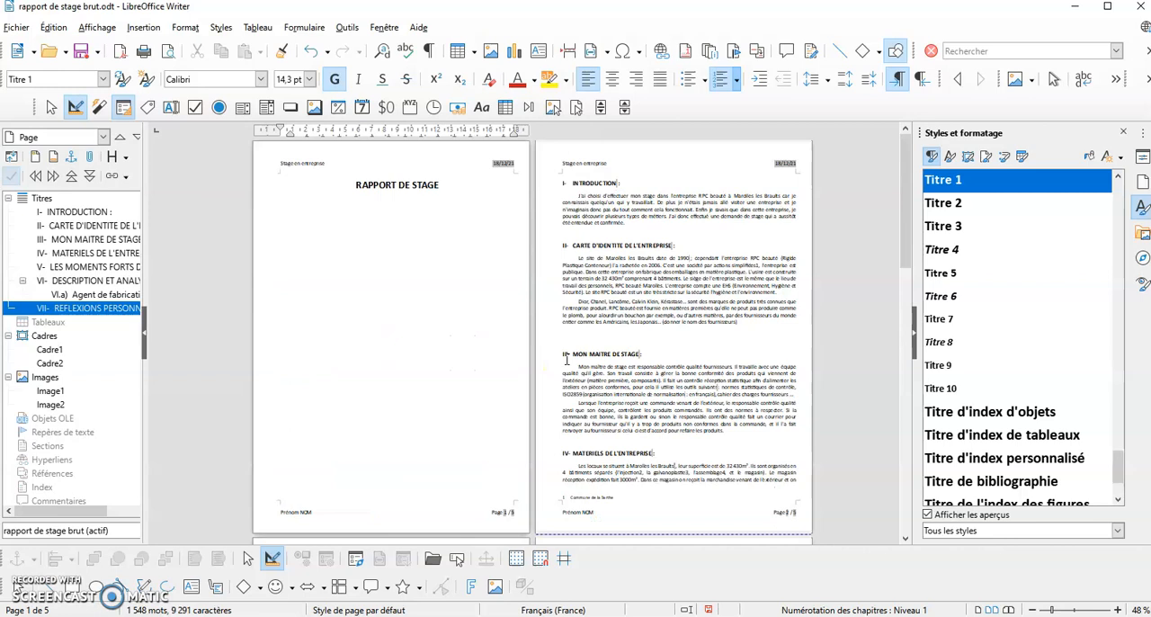
scroll(566, 360, down, 3)
scroll(566, 360, down, 3)
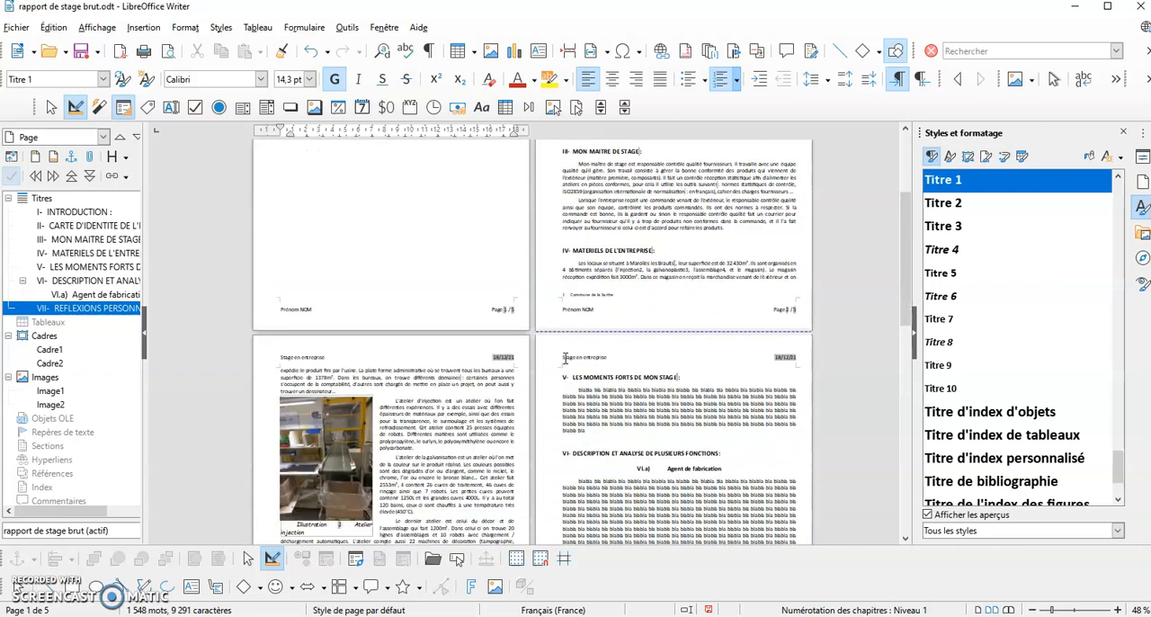
scroll(423, 317, up, 6)
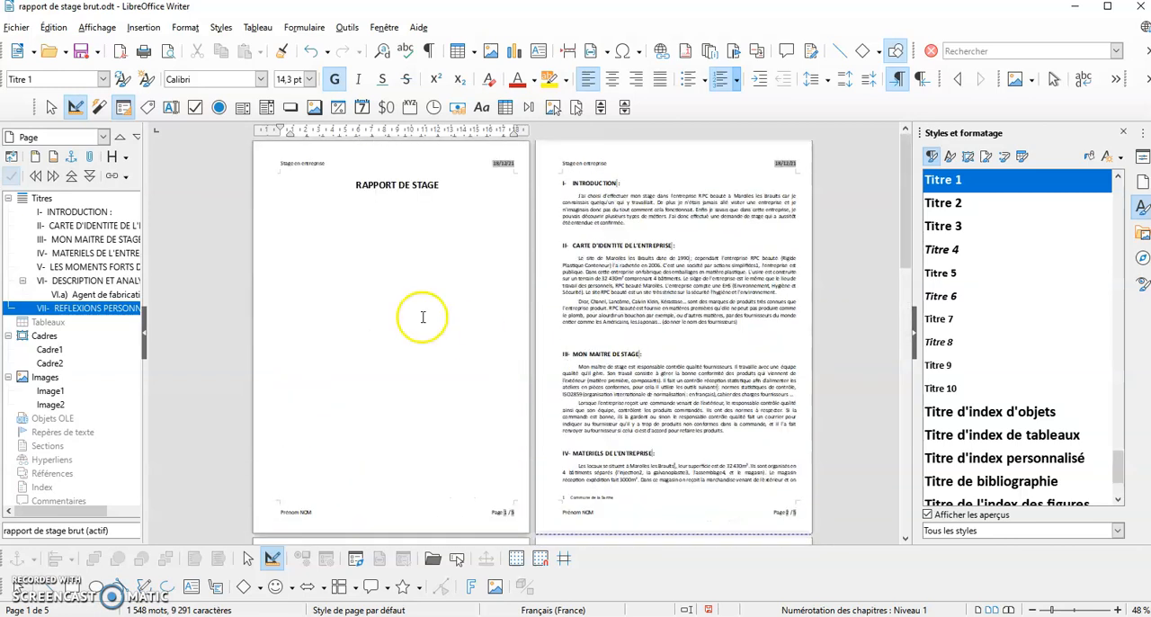
Insert a table of contents titled "Table des matières" for the entire document, below the title "RAPPORT DE STAGE" on the first page
click(394, 244)
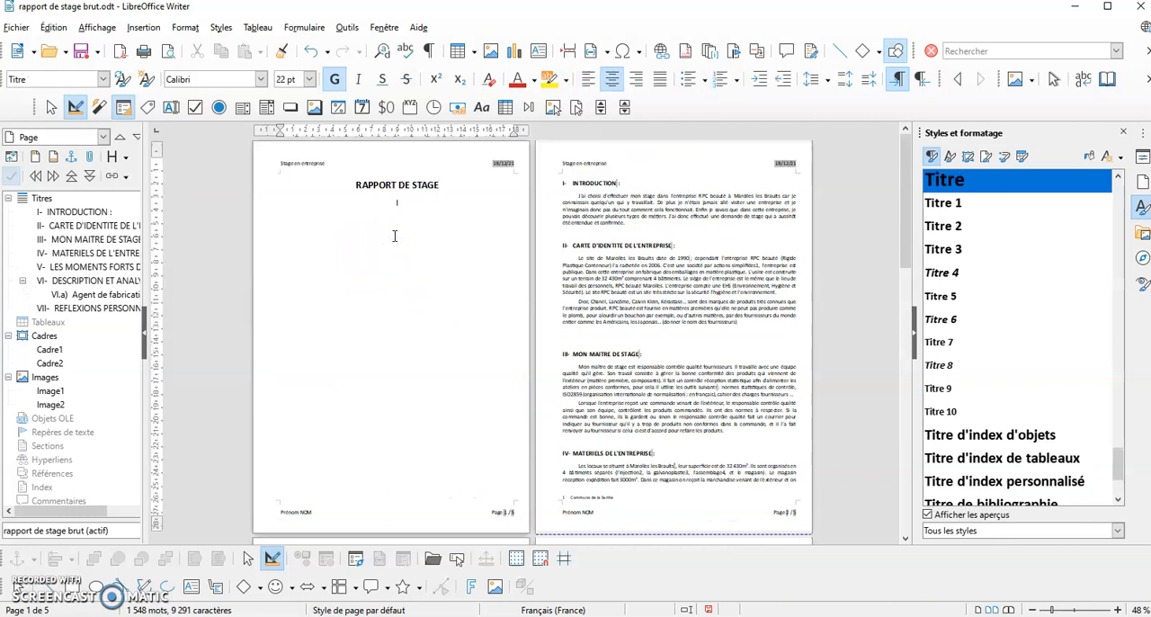
key(Return)
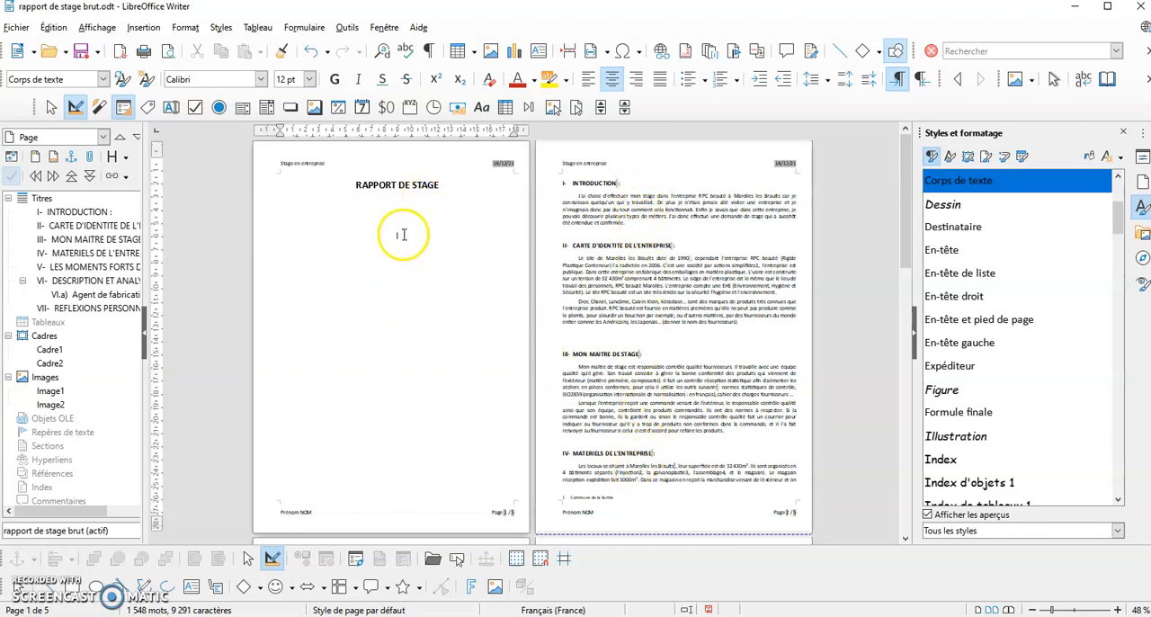
click(144, 28)
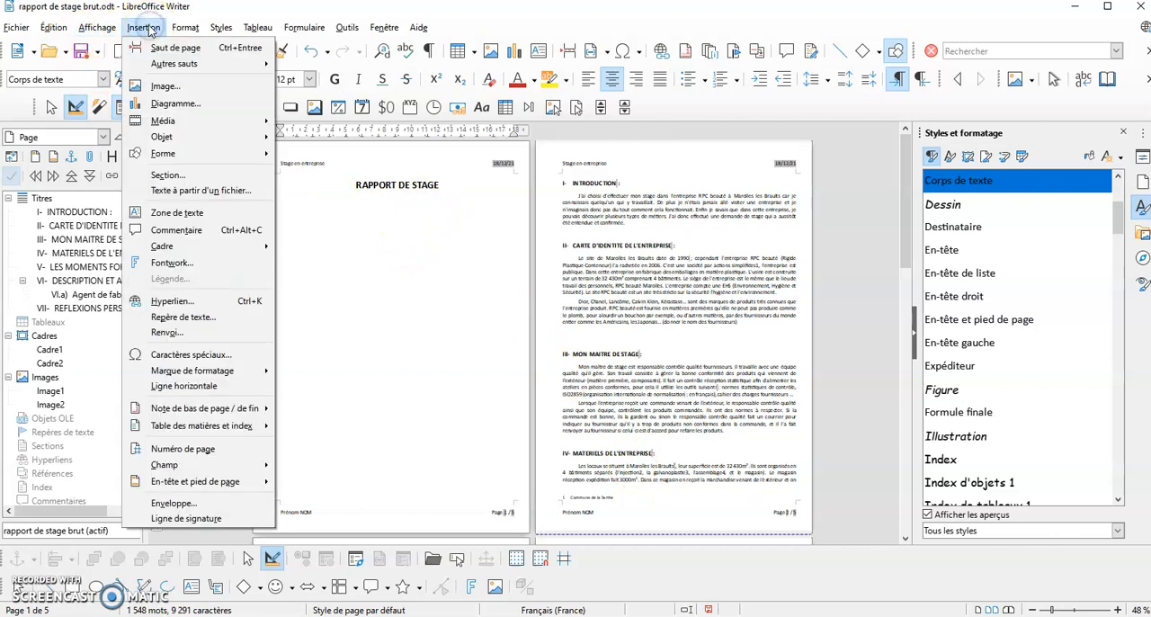
mouse_move(198, 428)
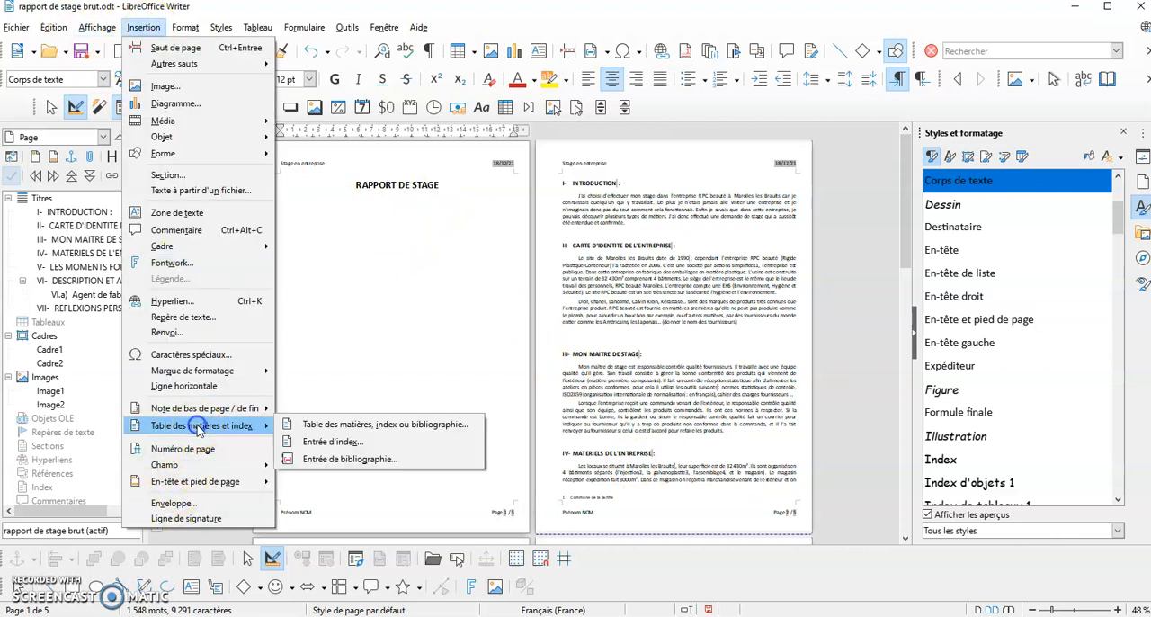
click(329, 424)
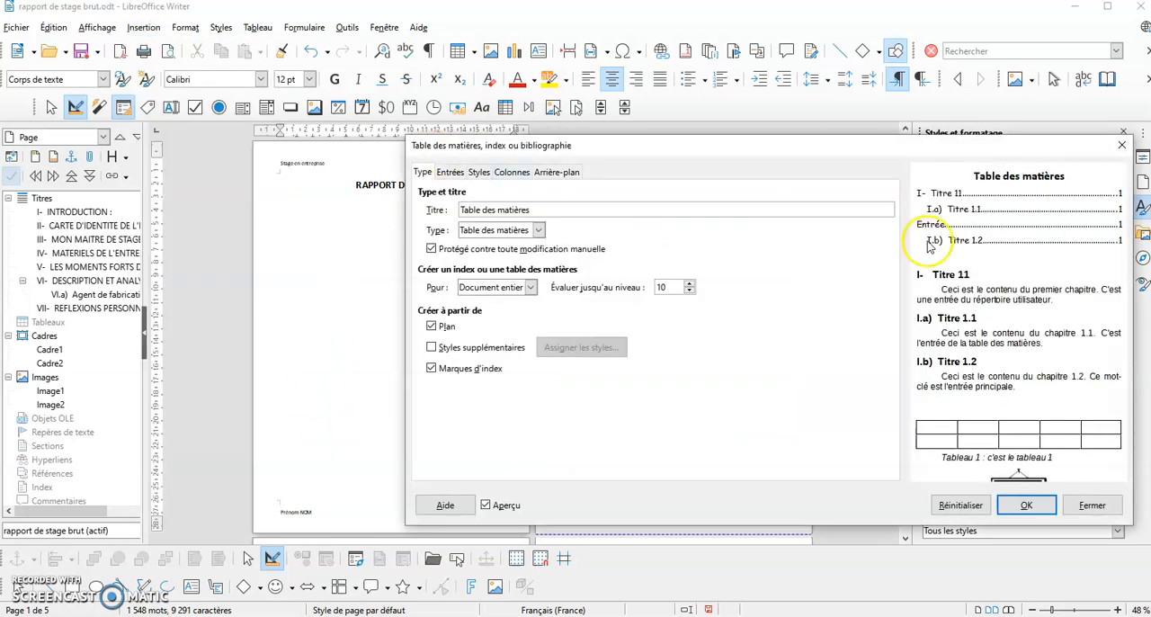
click(1024, 507)
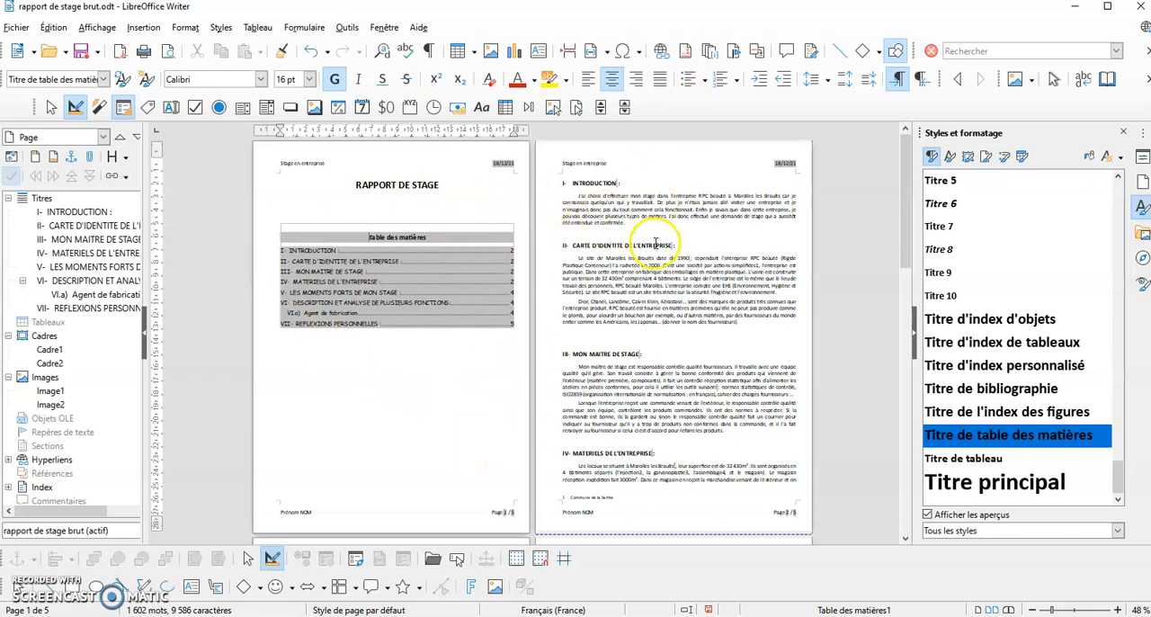
Review the report's pages through section VII and compare the document with the finished model "résultat final.odt"
scroll(655, 243, down, 4)
scroll(655, 243, down, 3)
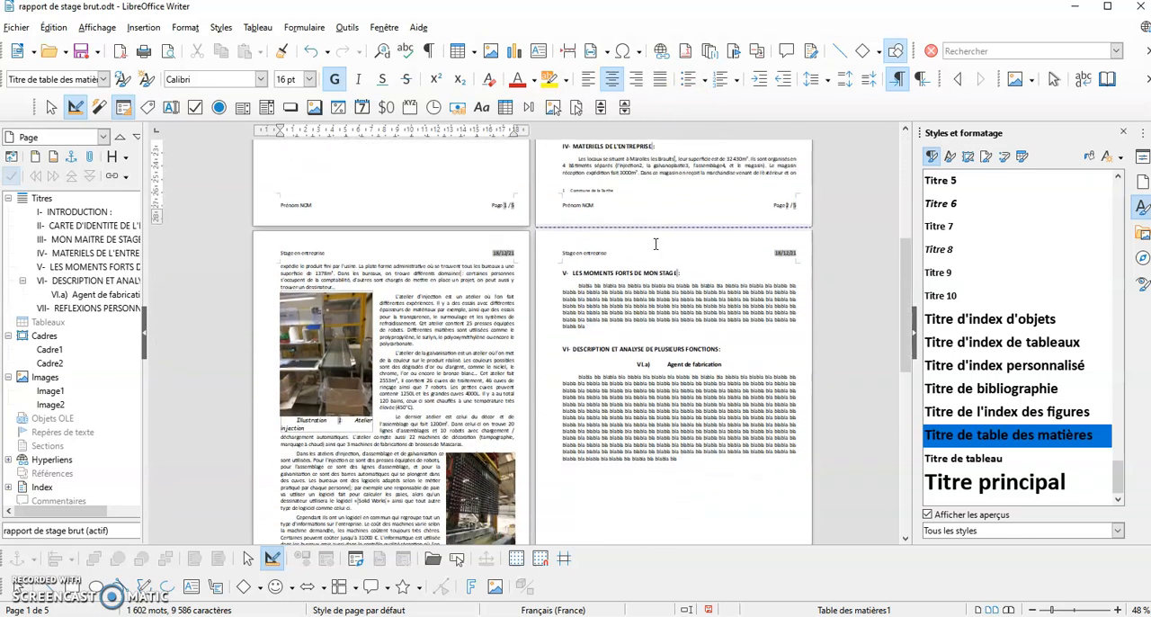
scroll(655, 244, down, 3)
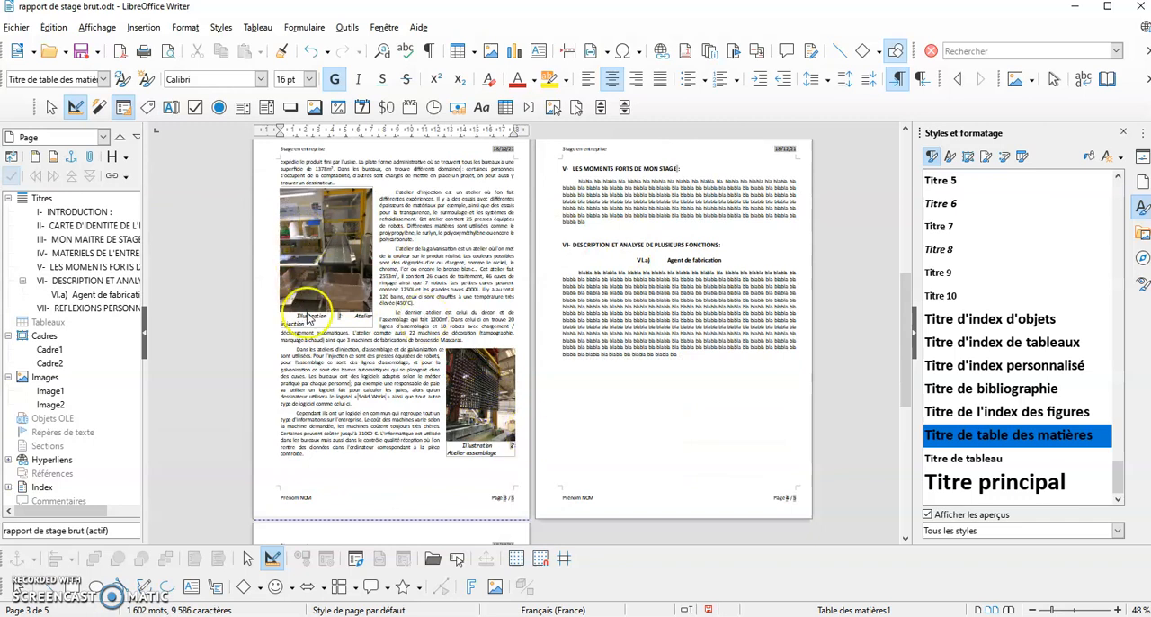
scroll(453, 445, down, 1)
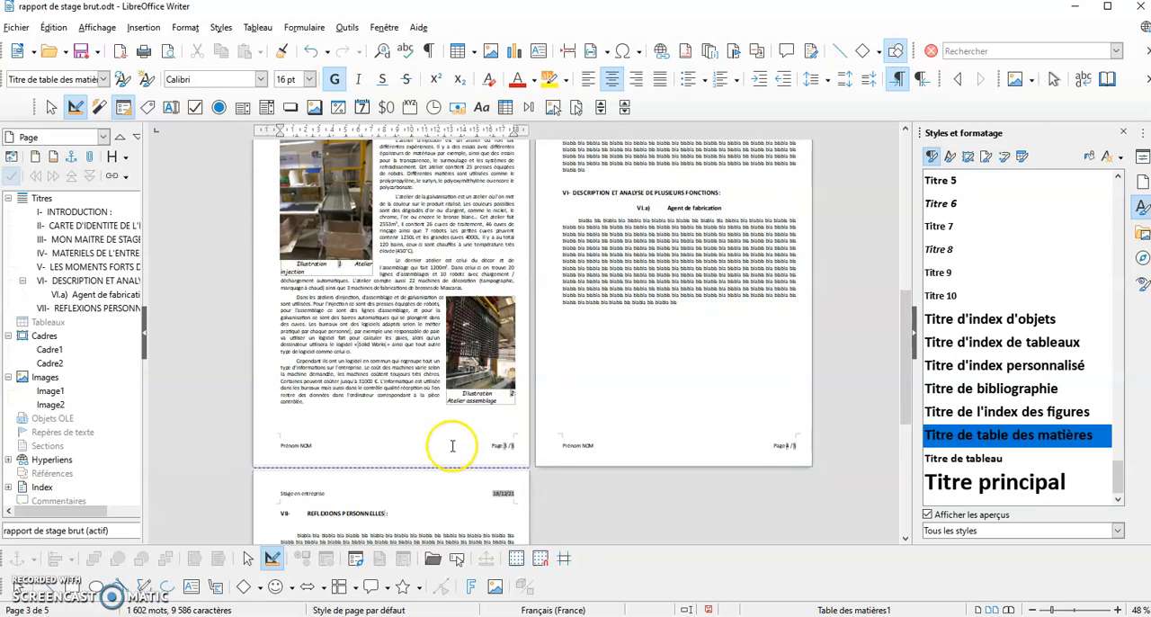
scroll(453, 445, down, 2)
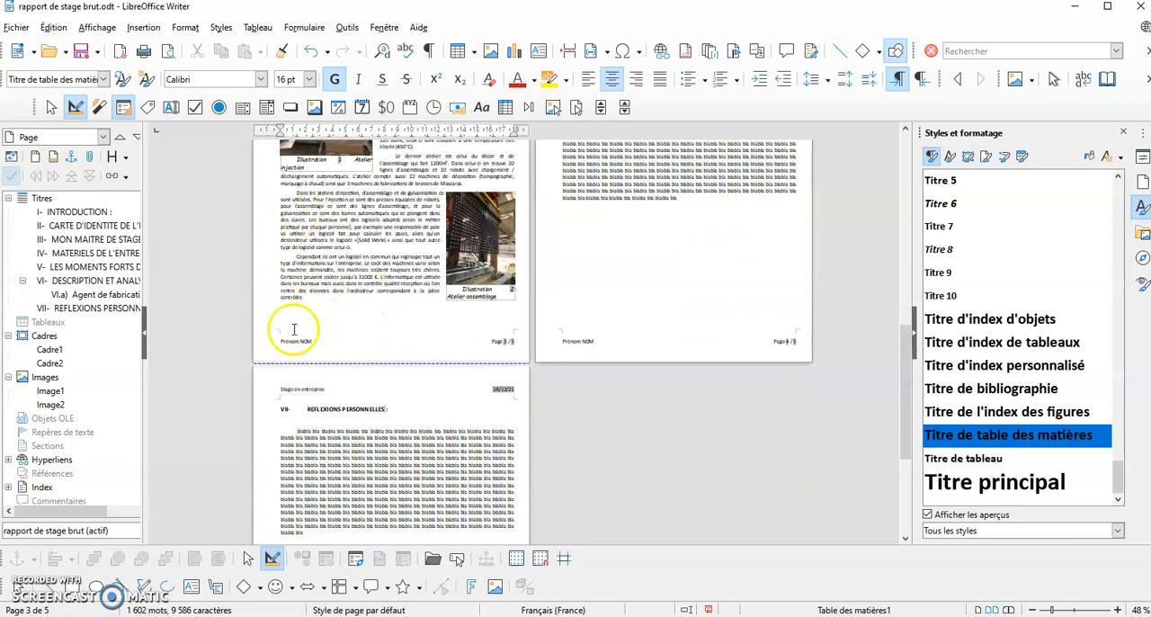
scroll(303, 290, down, 2)
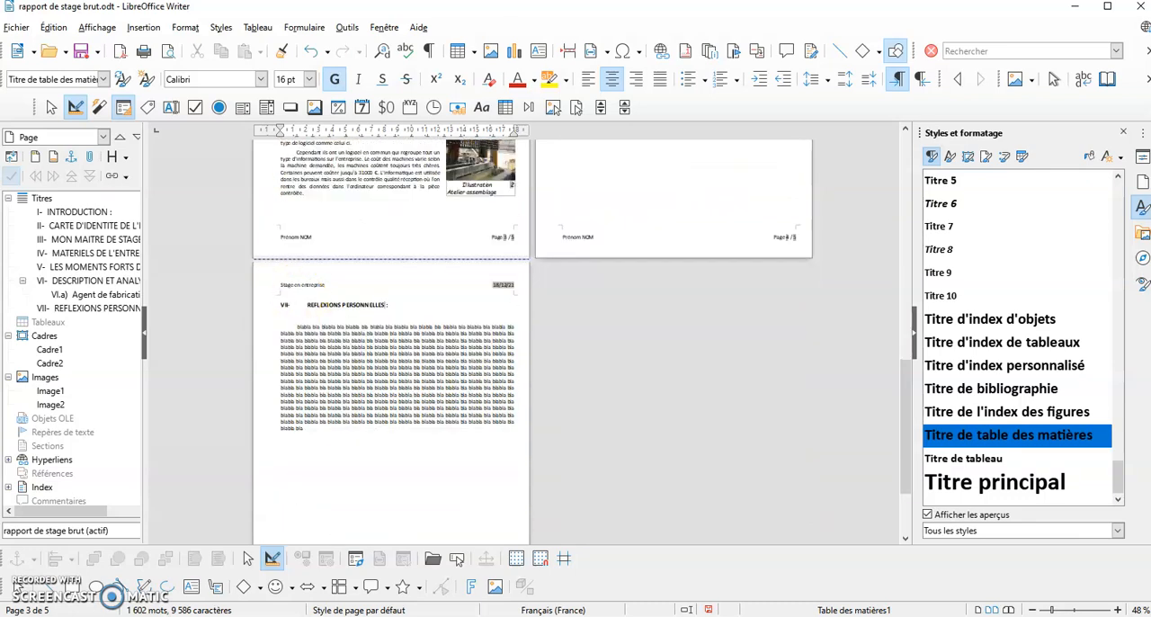
key(alt+Tab)
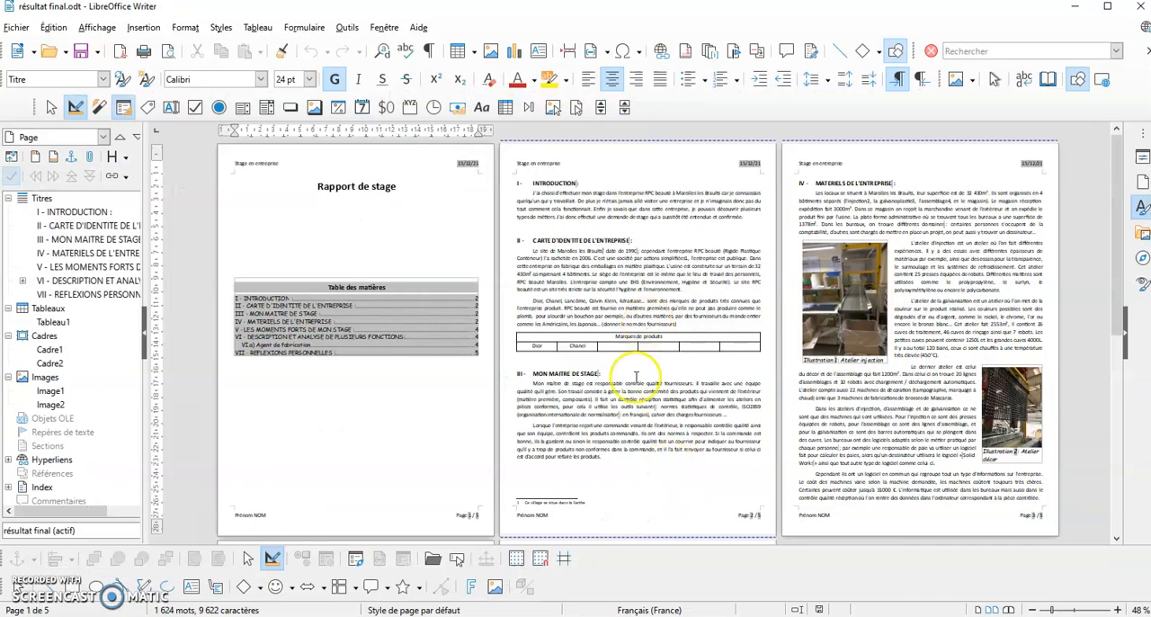
key(alt+Tab)
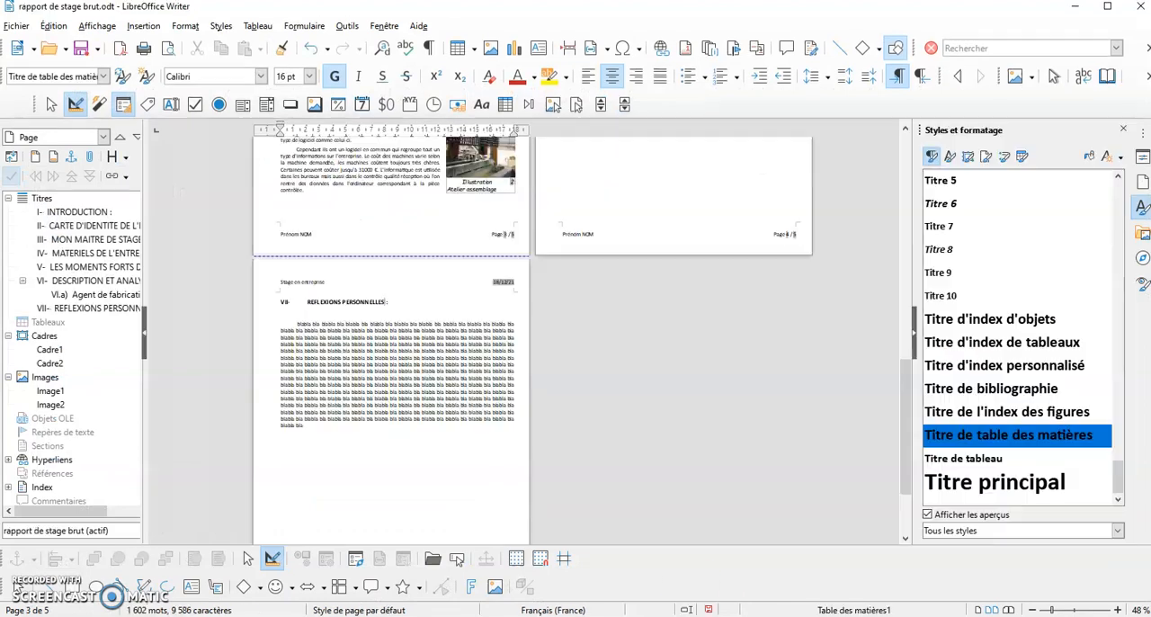
key(alt+Tab)
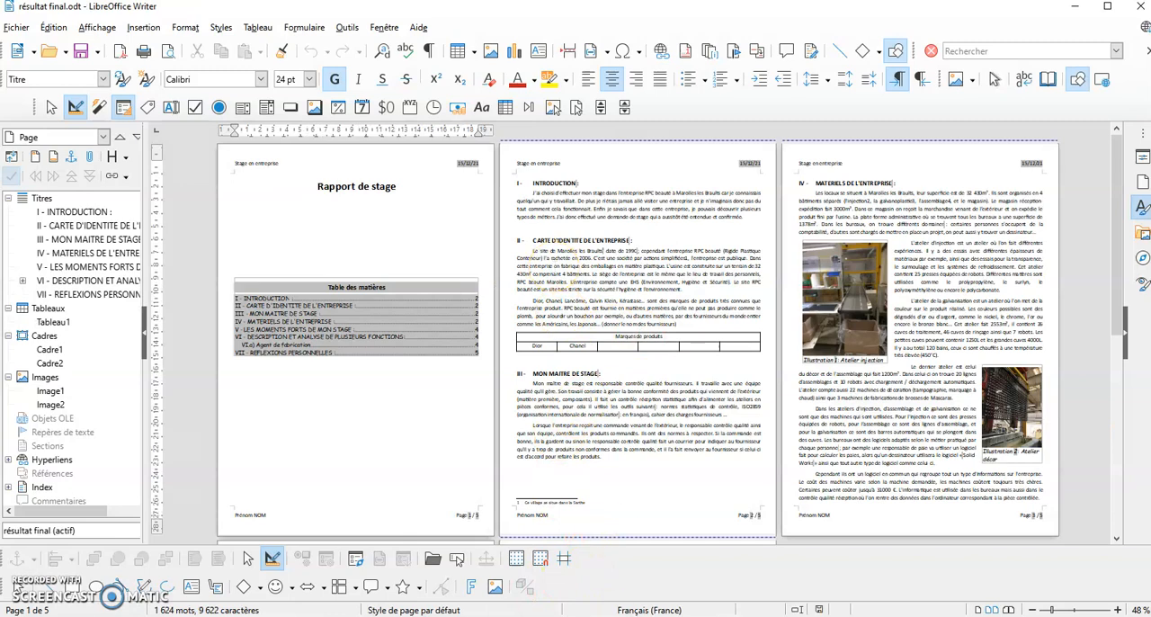
key(alt+Tab)
Insert a table of 5 columns and 2 rows below the paragraph listing the product brands, at the end of section II
scroll(626, 486, up, 4)
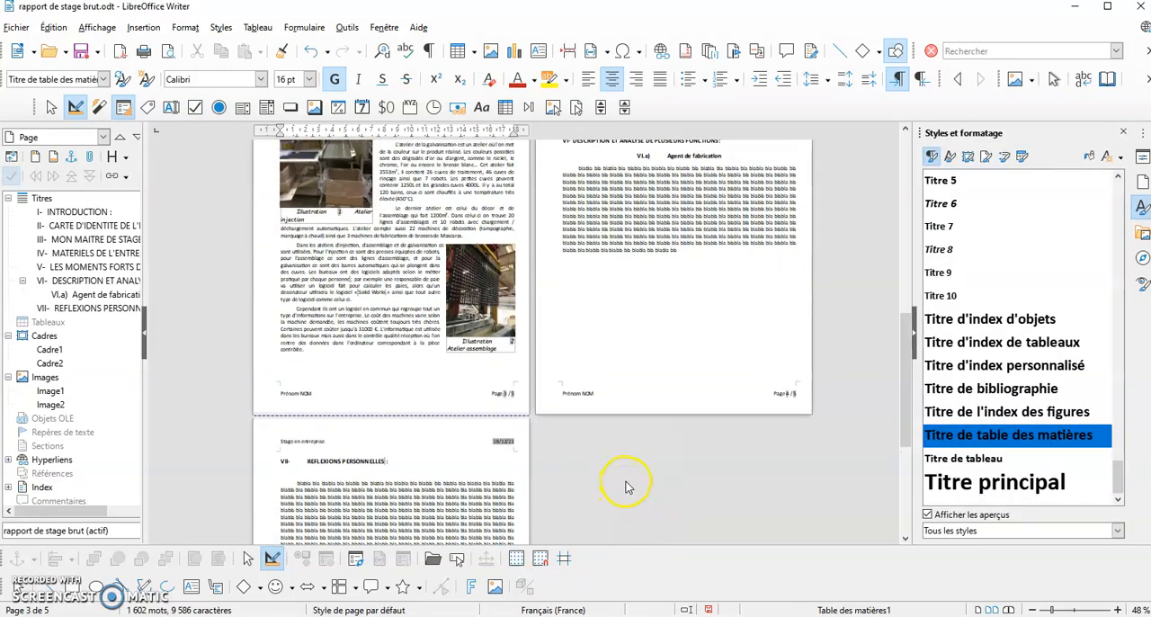
scroll(627, 487, up, 5)
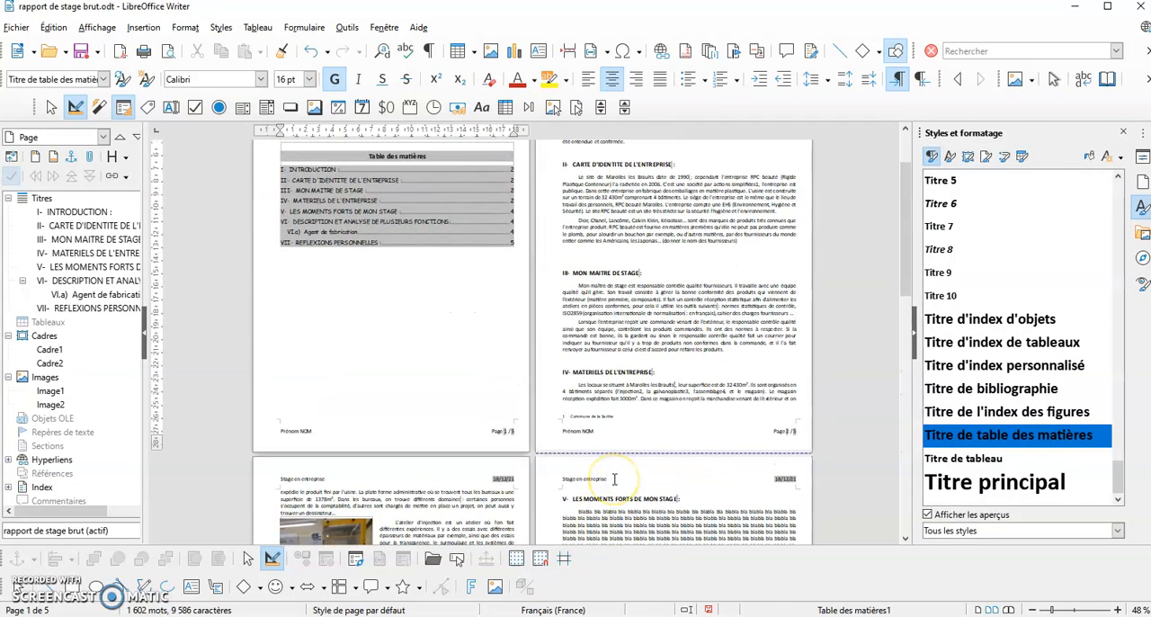
scroll(615, 480, up, 1)
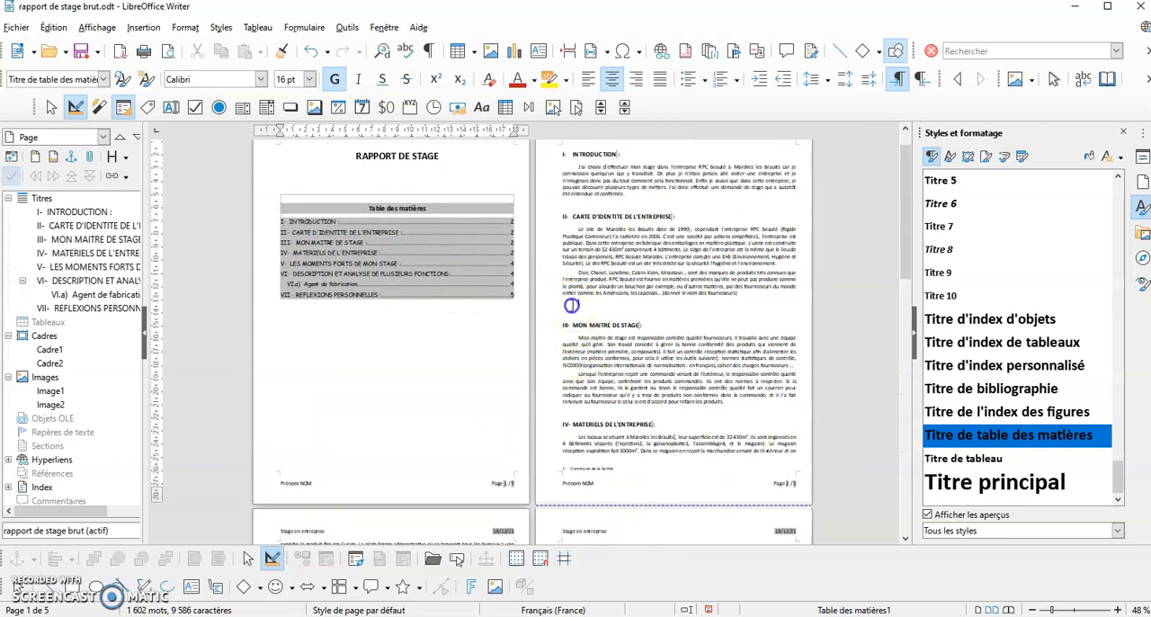
click(709, 280)
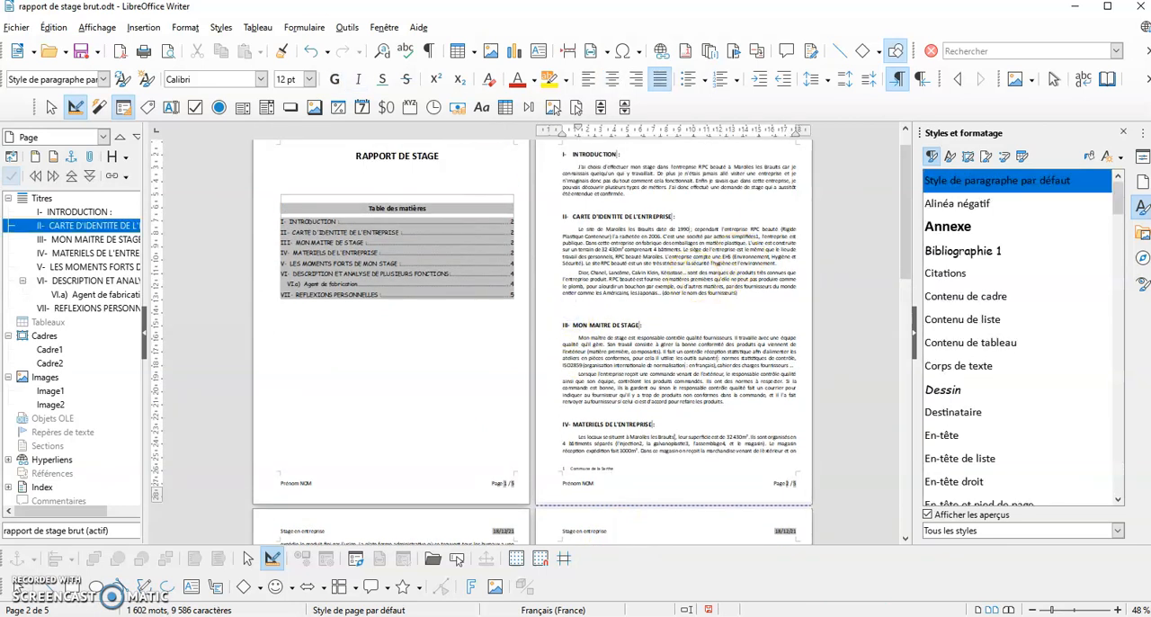
click(475, 56)
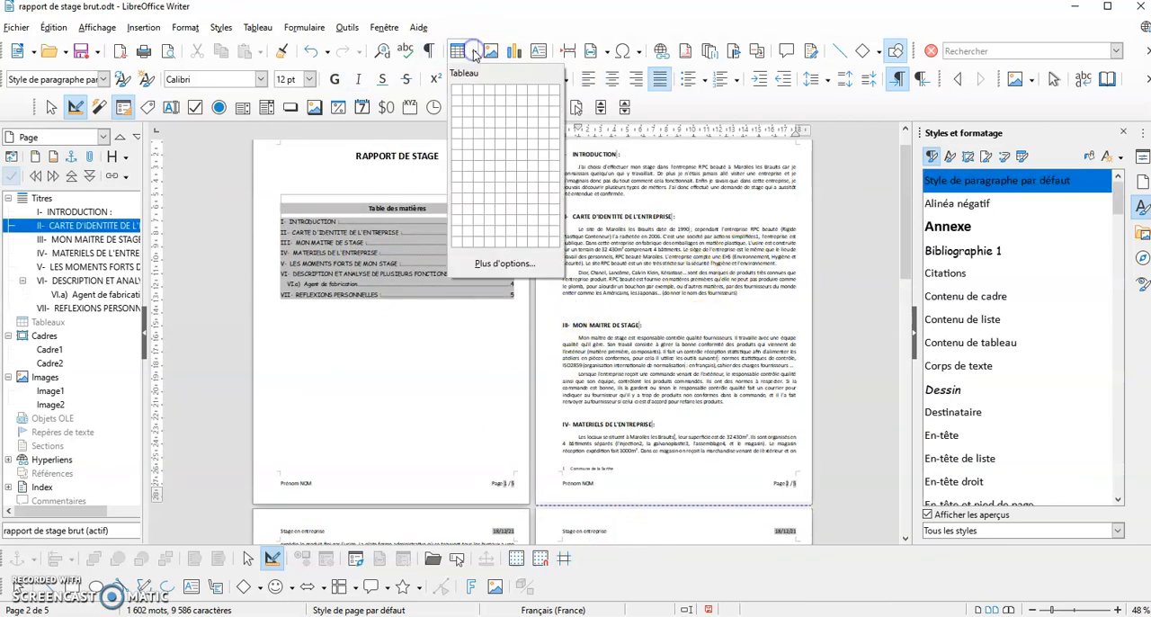
click(497, 105)
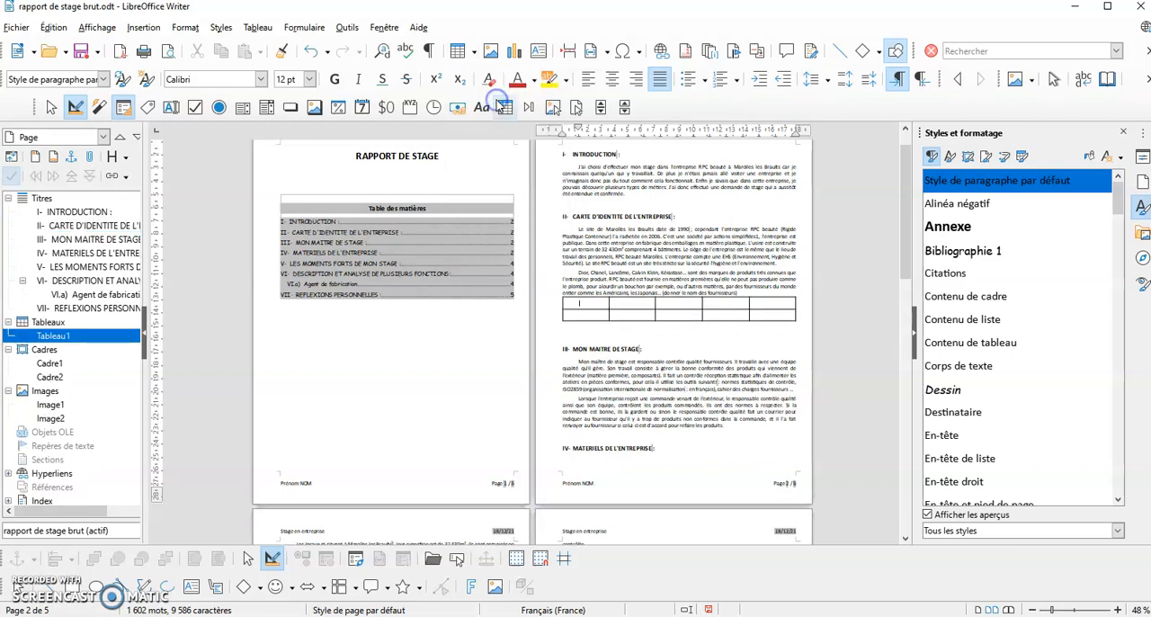
Merge the five cells in the first row of the brands table and centre the merged cell's content
drag(586, 302, 766, 303)
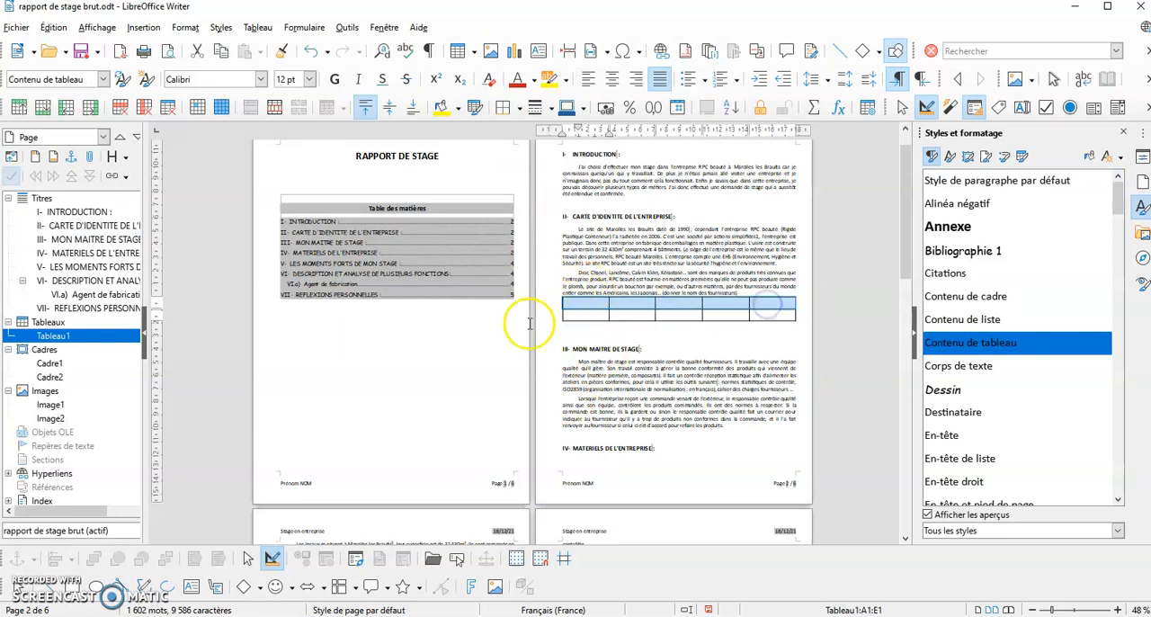
click(258, 26)
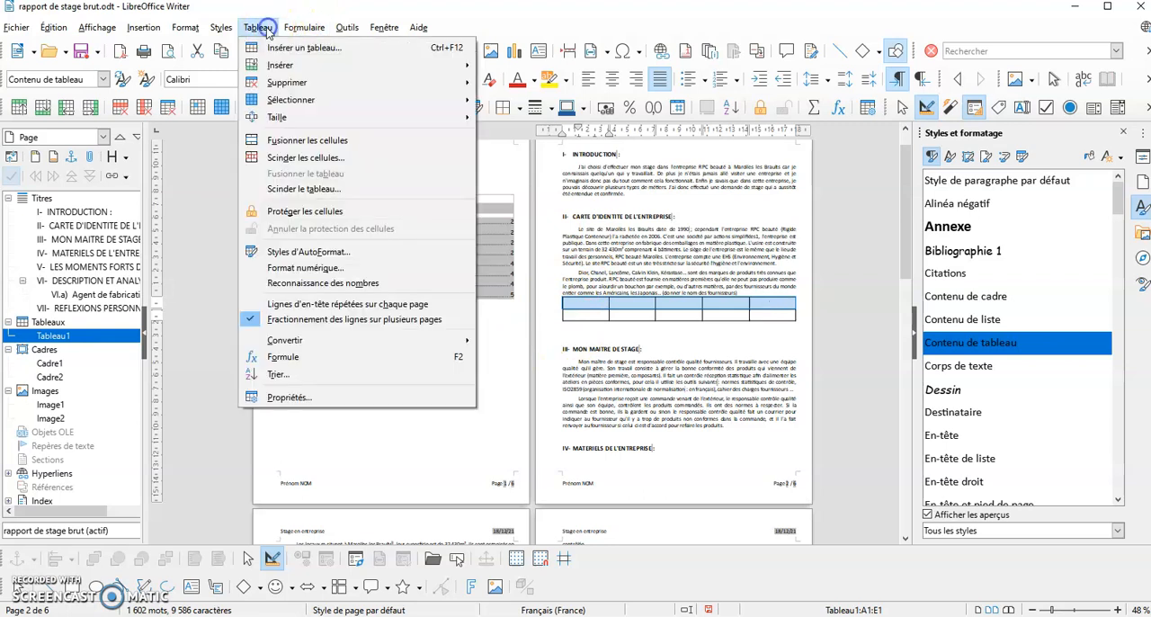
click(296, 142)
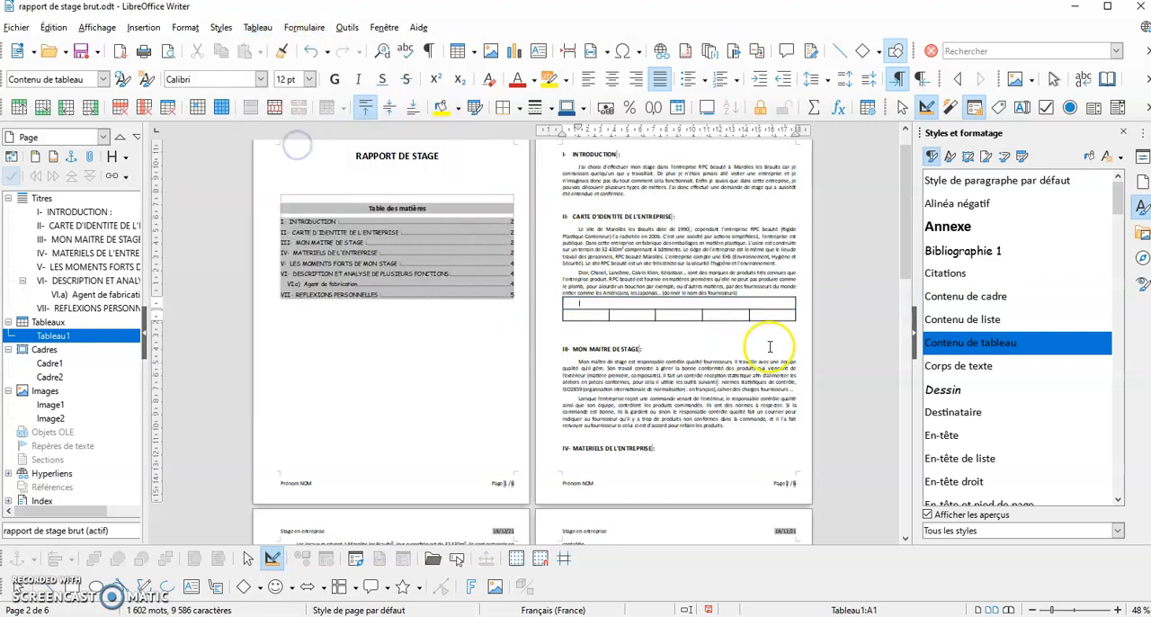
click(611, 80)
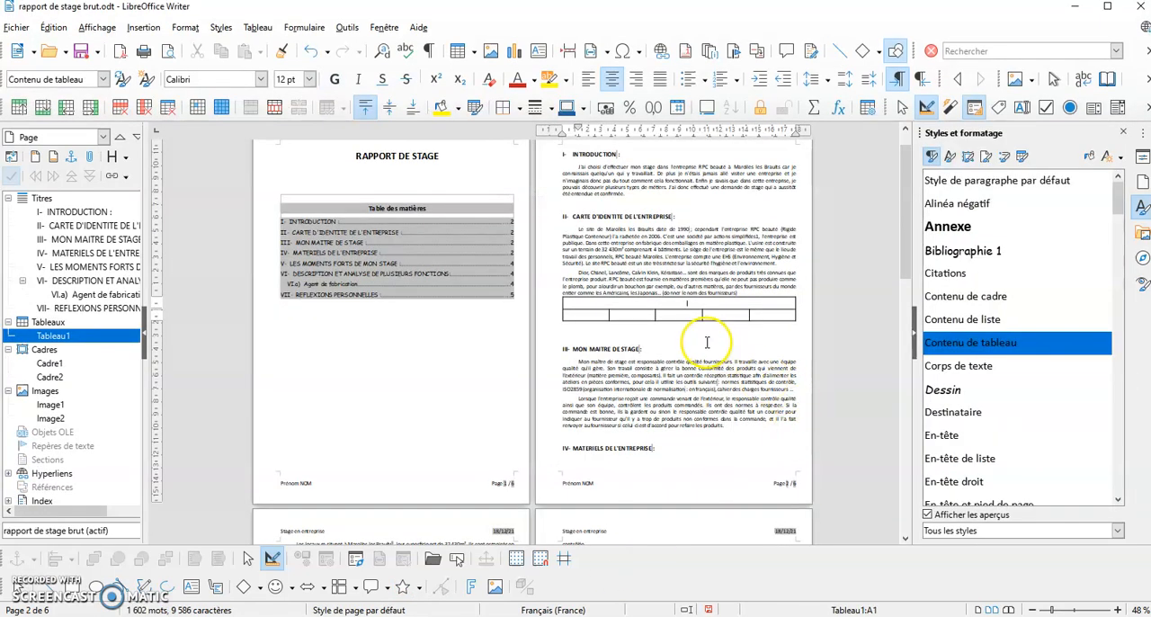
Insert a page break in front of the section IV heading "MATERIELS DE L'ENTREPRISE" at the end of page 2
scroll(706, 341, down, 1)
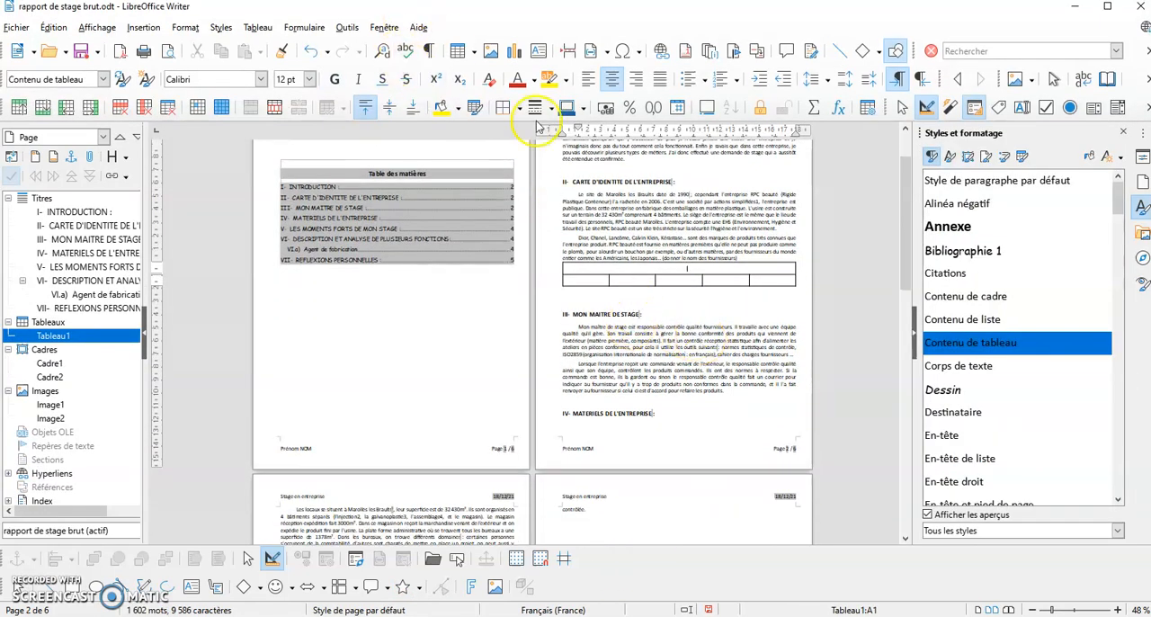
click(1072, 611)
scroll(352, 326, down, 10)
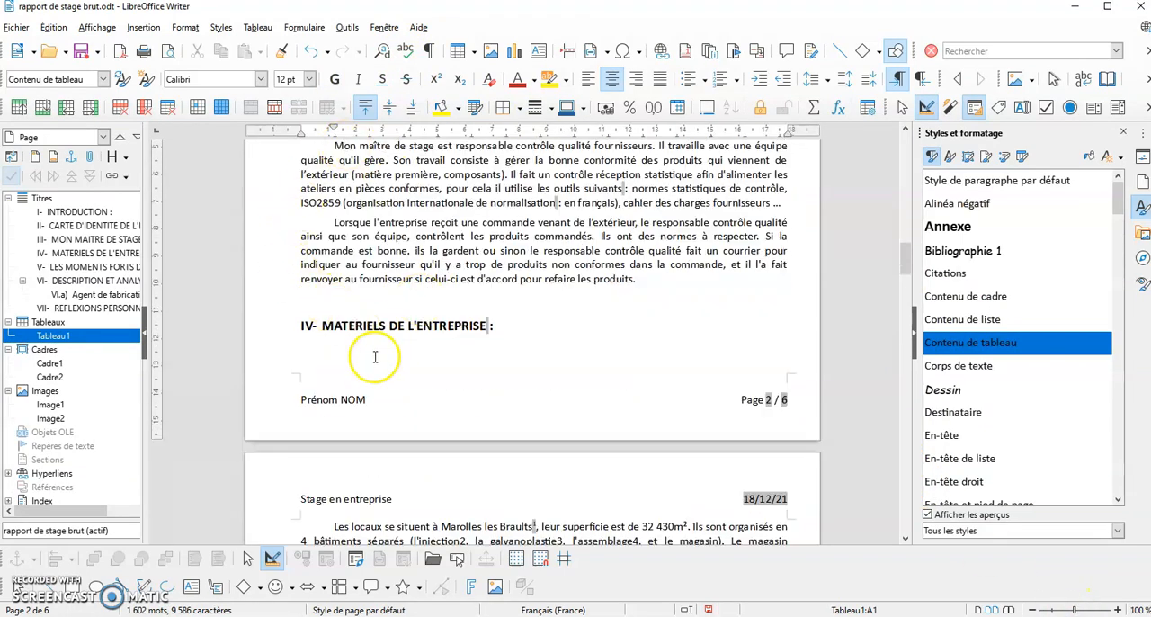
click(300, 291)
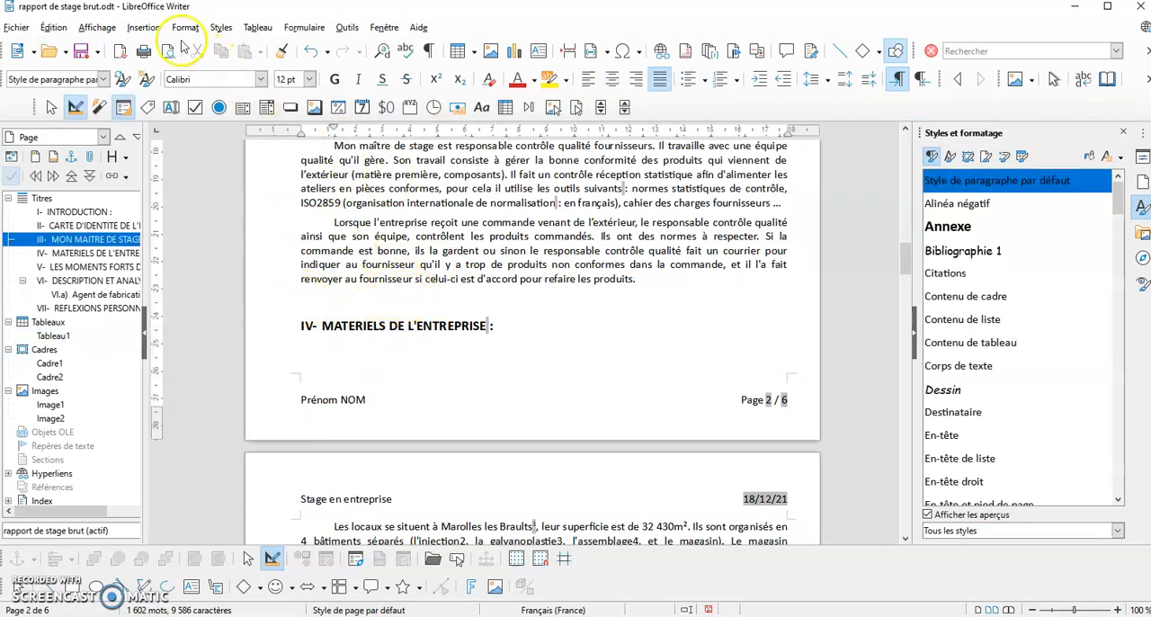
click(144, 28)
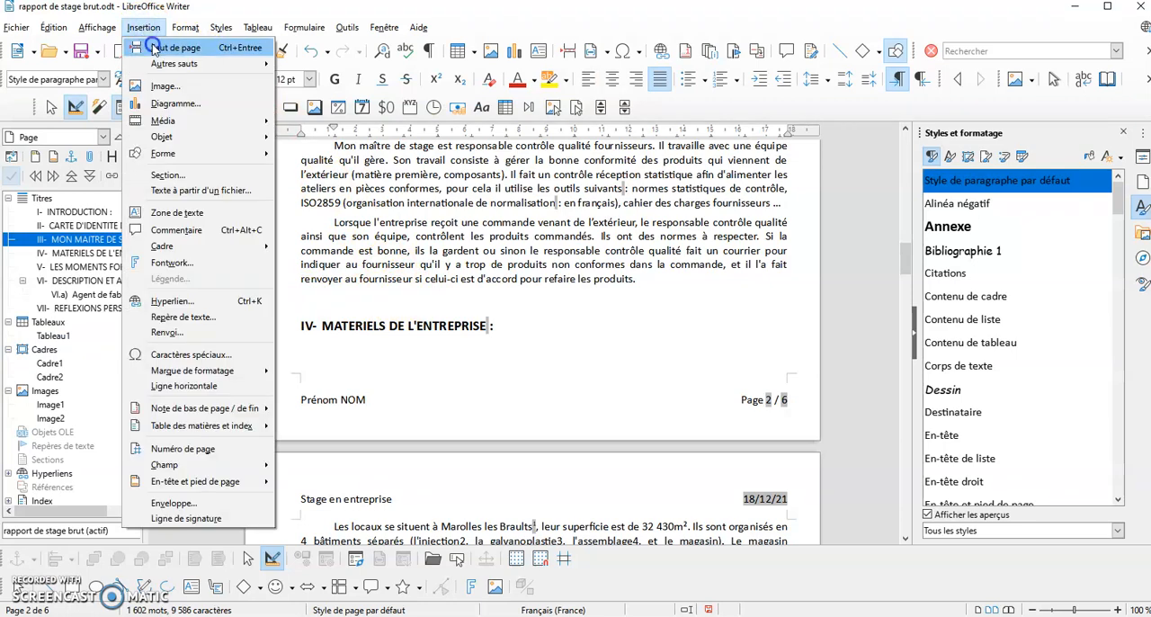
click(166, 47)
Remove the page break before the section V heading "LES MOMENTS FORTS DE MON STAGE" so it directly follows the section IV text
scroll(462, 313, down, 15)
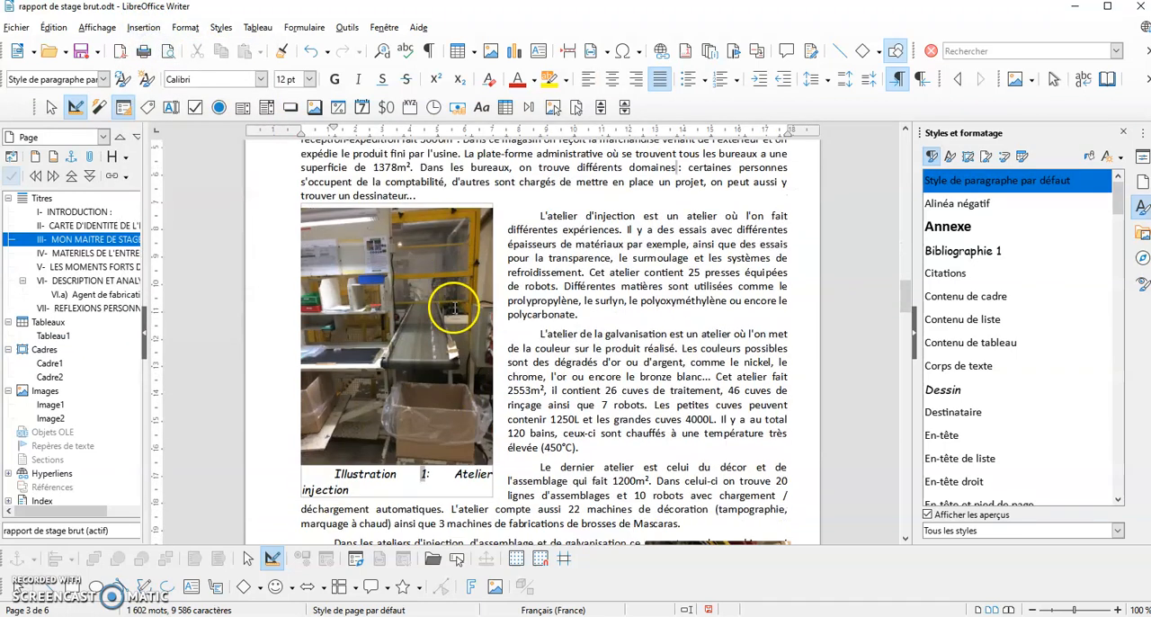
scroll(456, 312, down, 1)
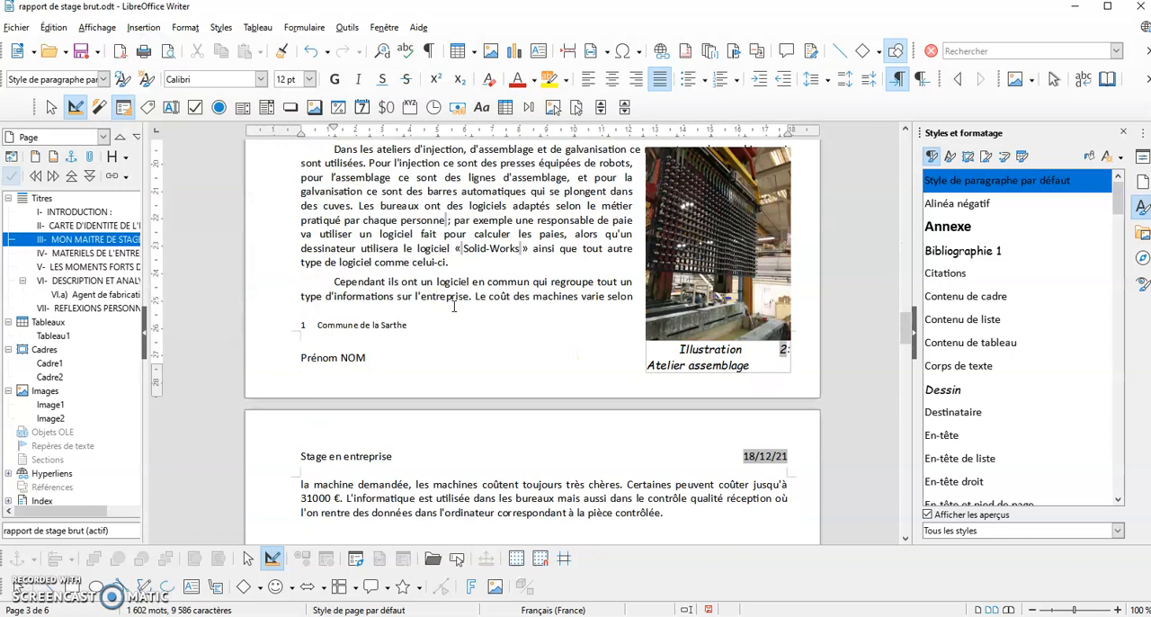
scroll(454, 306, down, 3)
scroll(451, 306, down, 4)
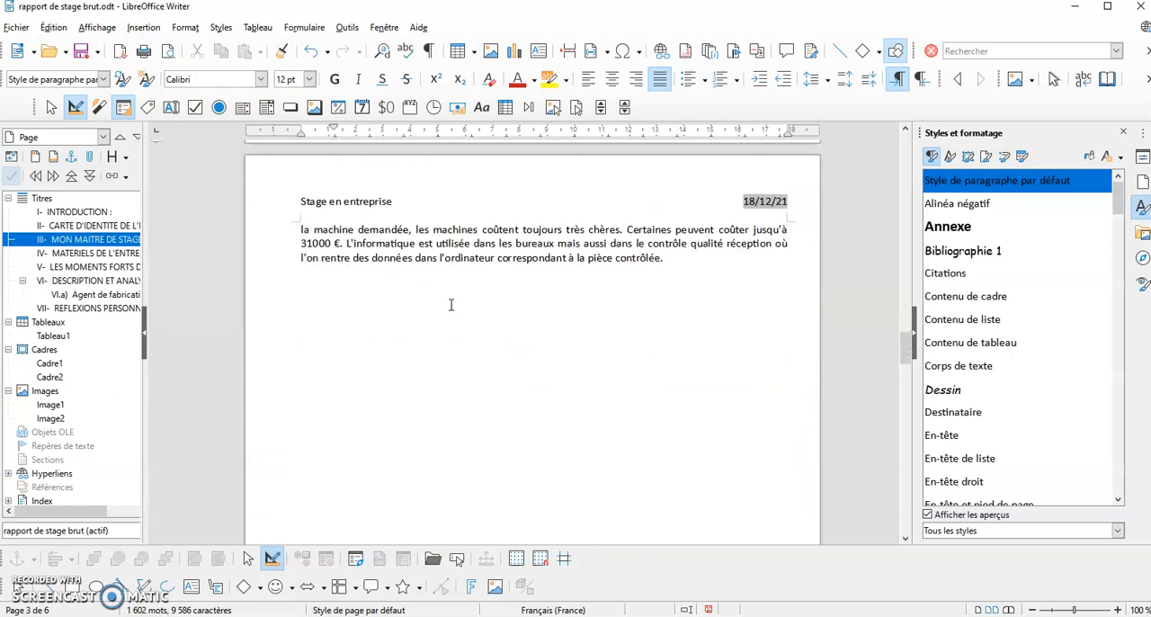
scroll(450, 304, down, 15)
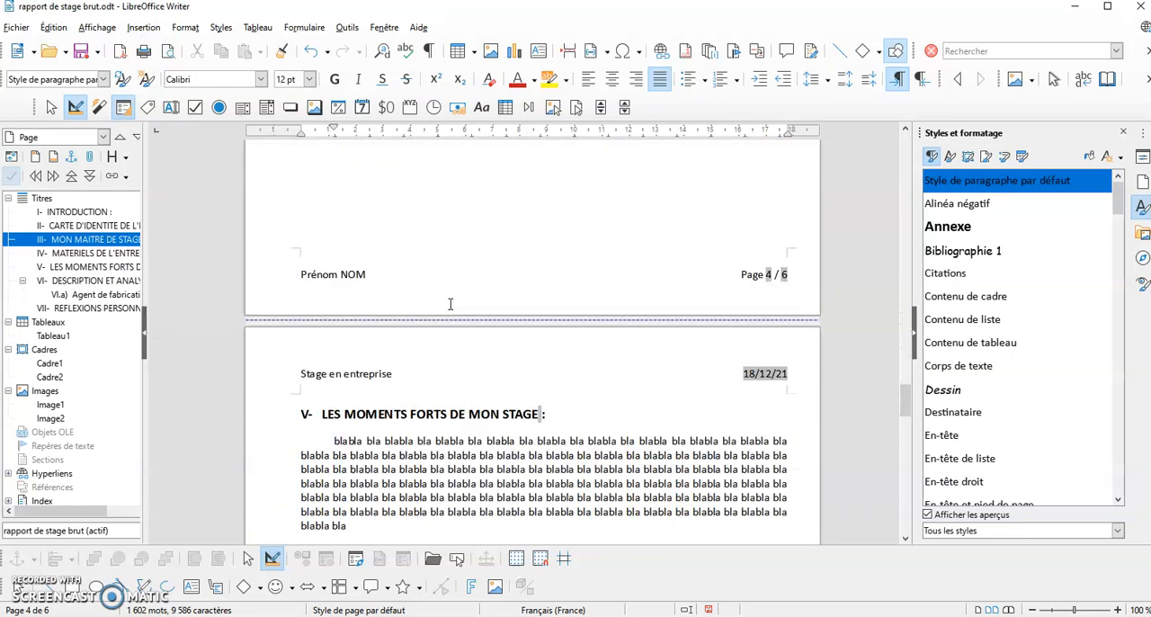
scroll(451, 303, down, 8)
scroll(448, 303, up, 20)
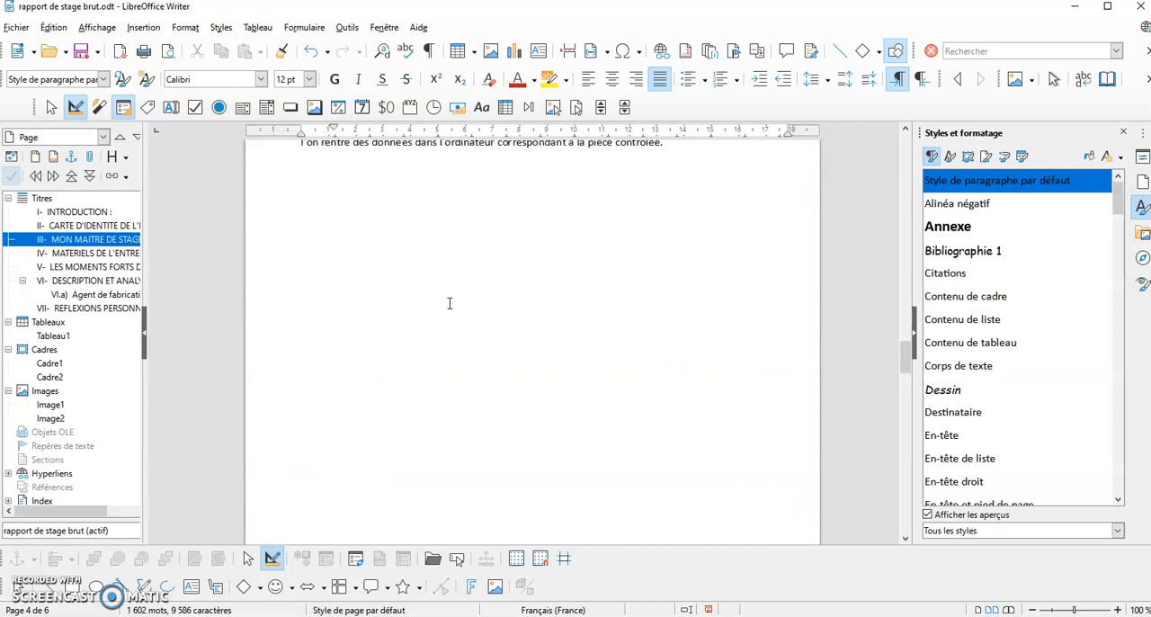
click(317, 321)
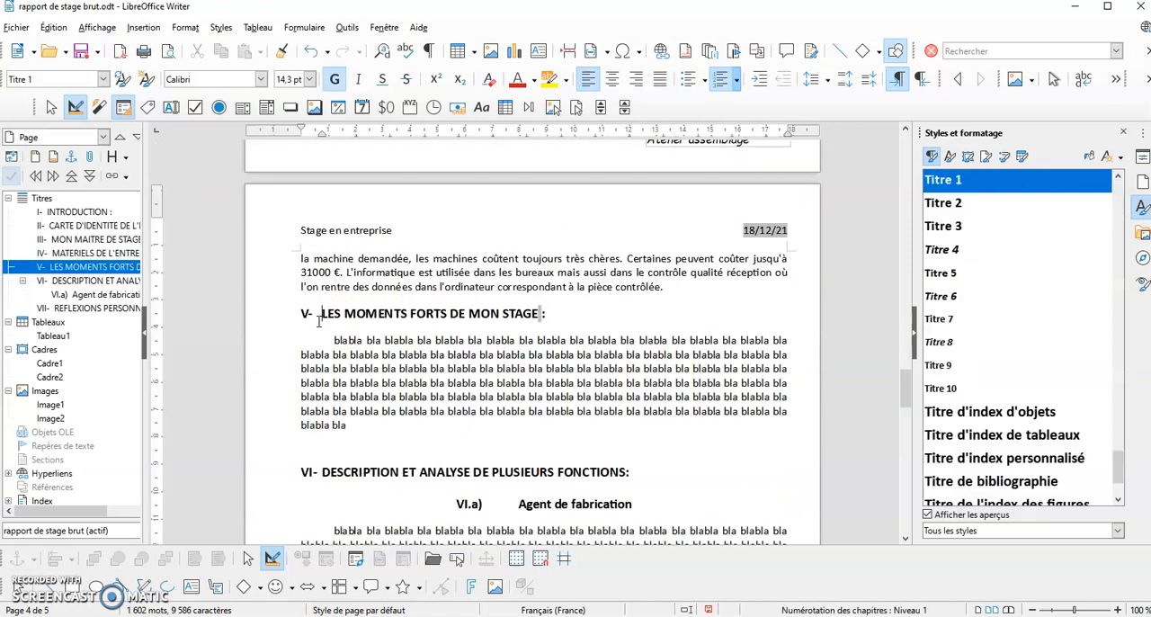
Review the pagination of sections V to VII, and examine the whole report at 48 % zoom back to the title page
scroll(317, 321, down, 15)
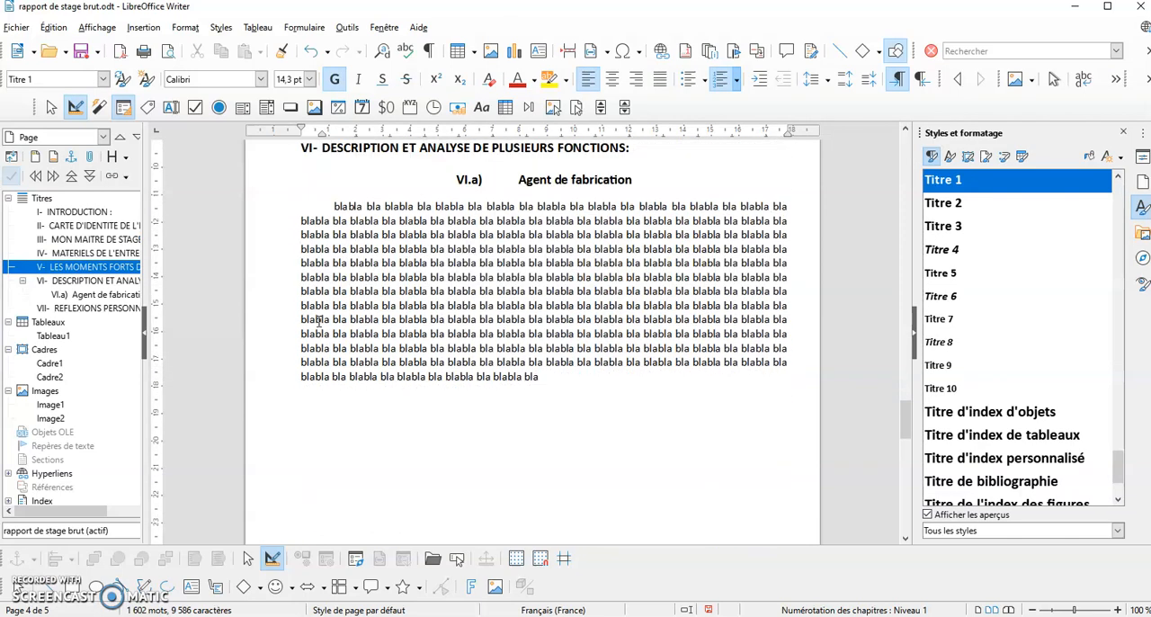
scroll(318, 325, down, 4)
click(759, 611)
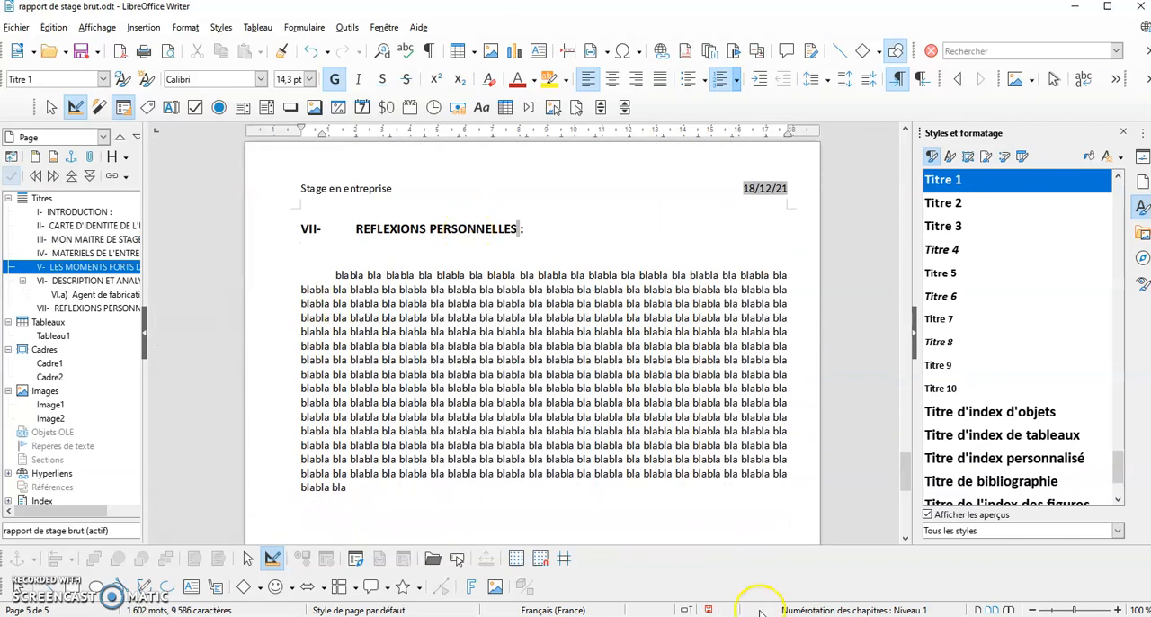
click(1052, 612)
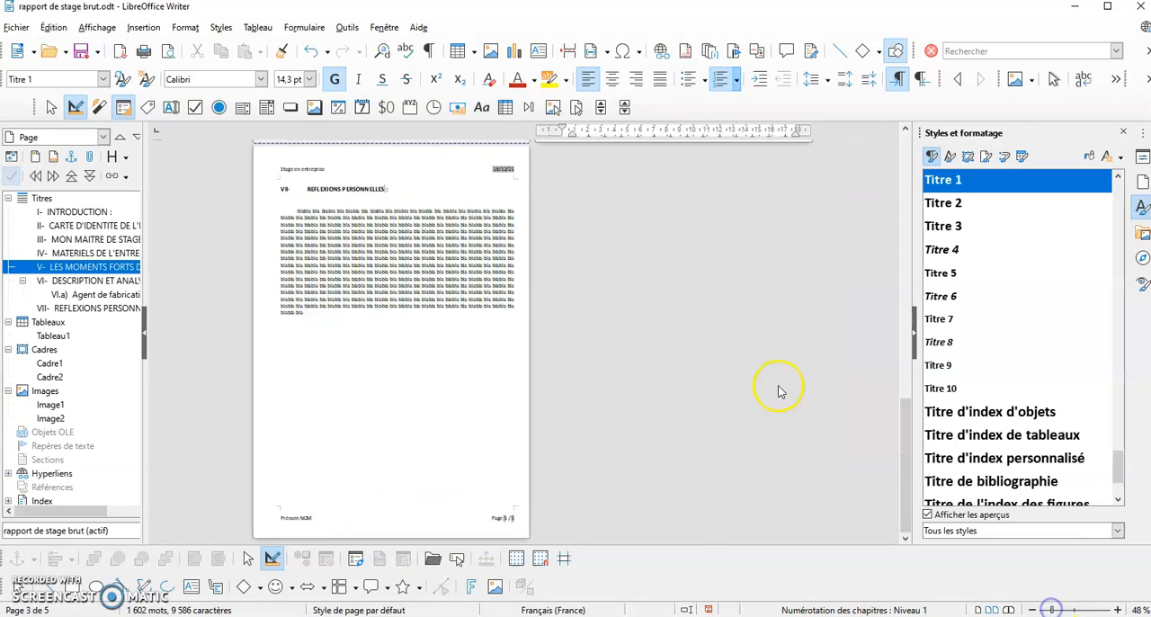
scroll(779, 386, up, 5)
scroll(770, 383, up, 5)
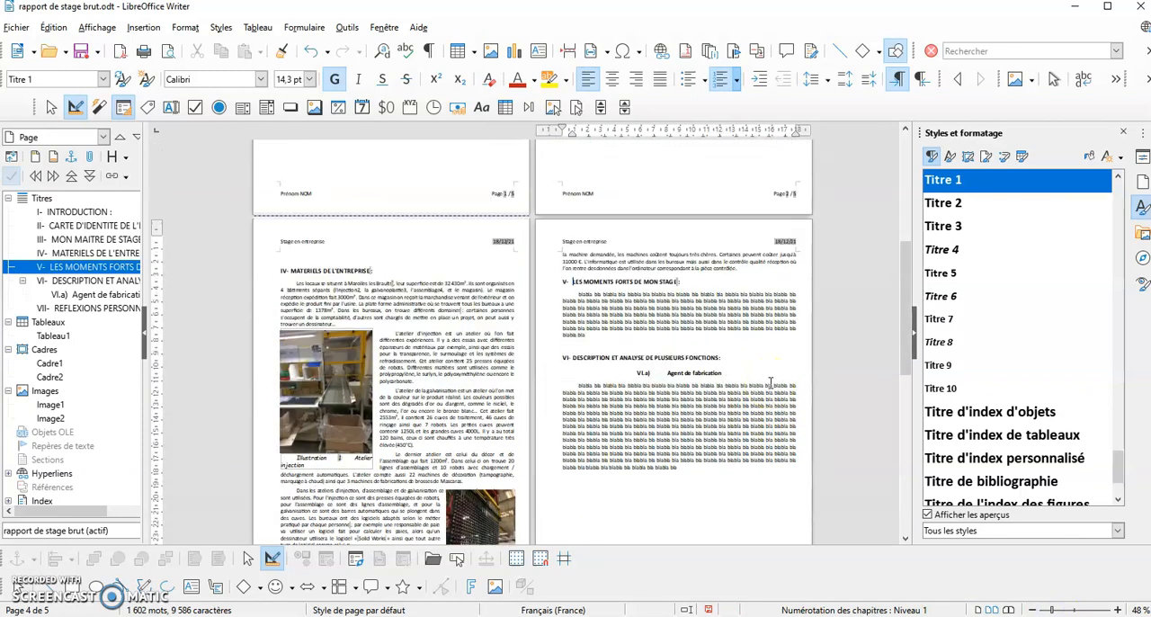
scroll(770, 383, up, 4)
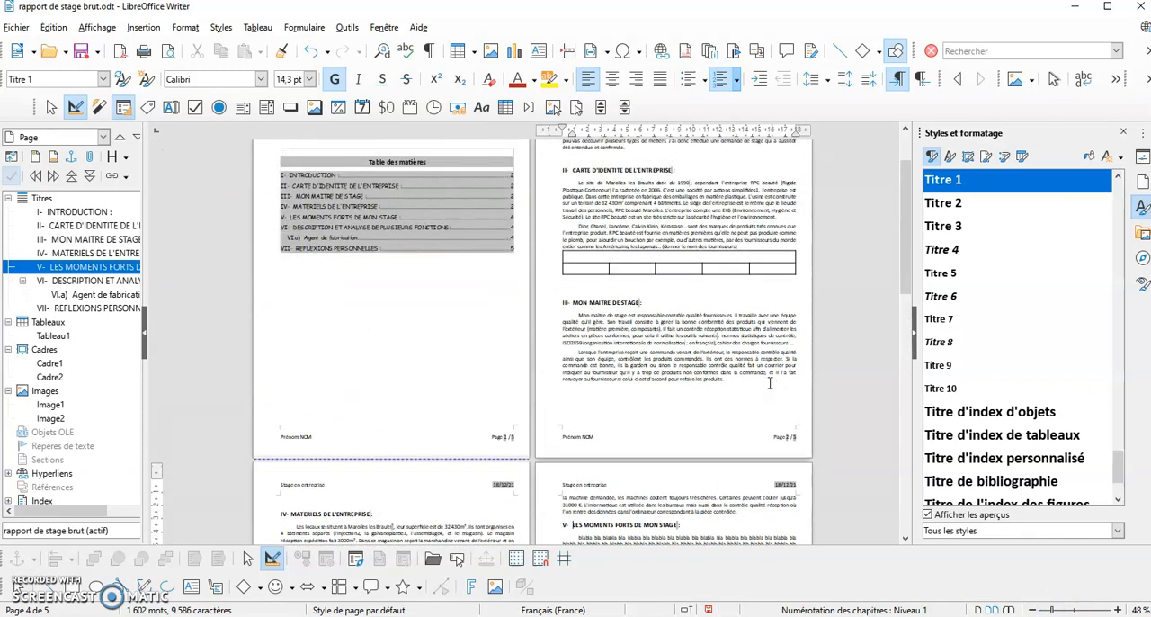
click(763, 378)
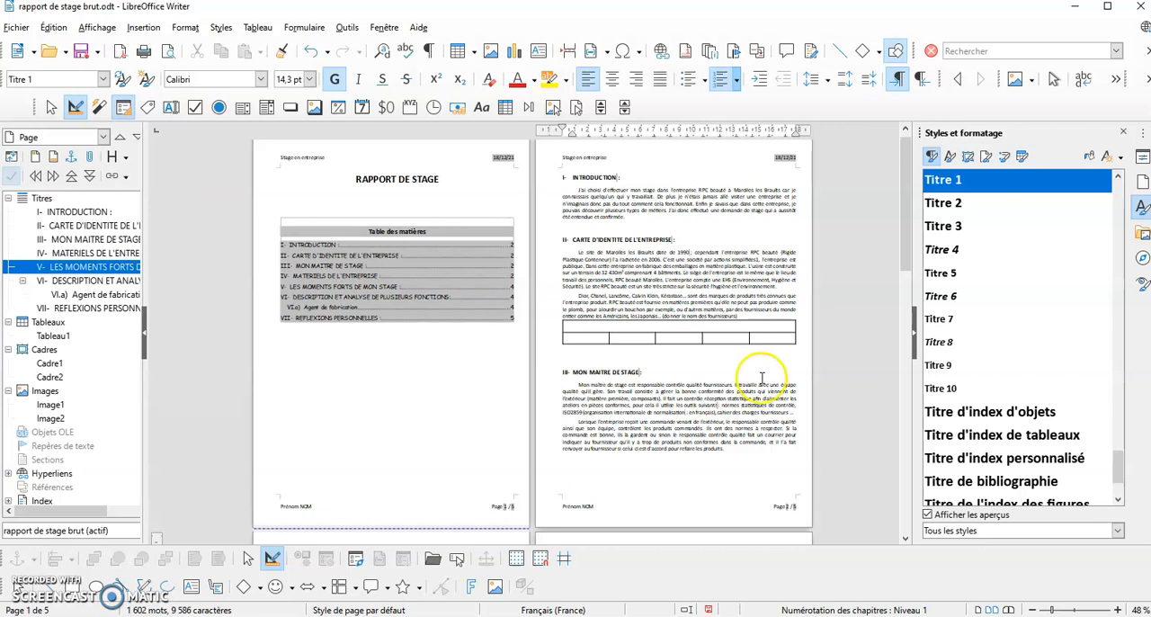
Update the table of contents on the first page at 100 % zoom and check its page numbers against the report
click(1075, 610)
scroll(867, 449, down, 3)
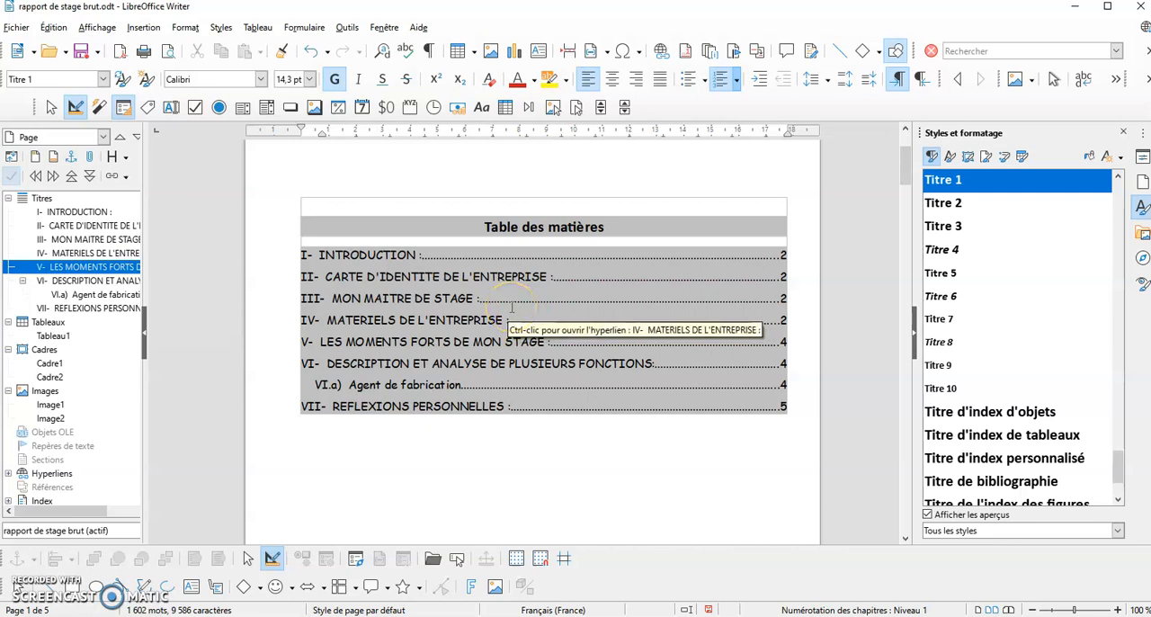
right_click(512, 307)
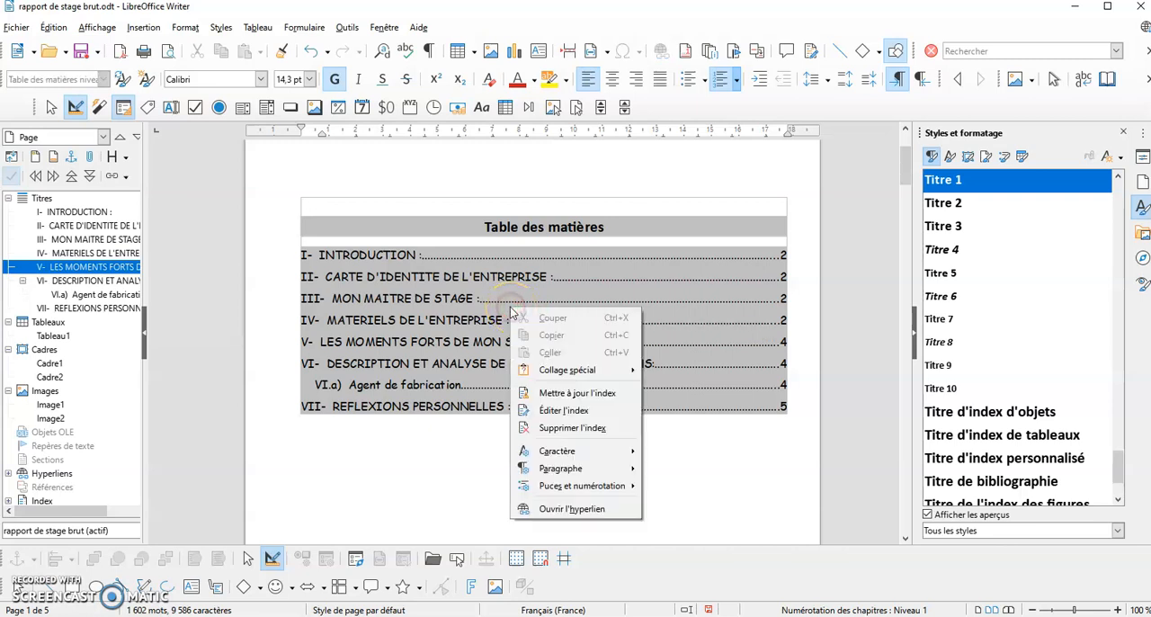
click(557, 397)
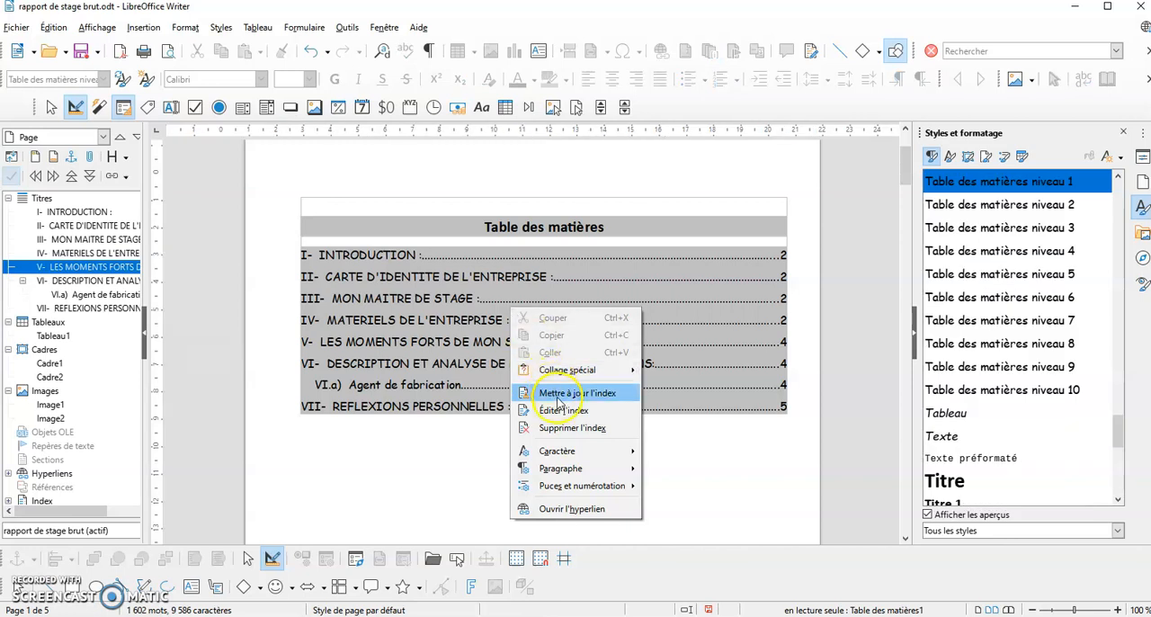
click(764, 232)
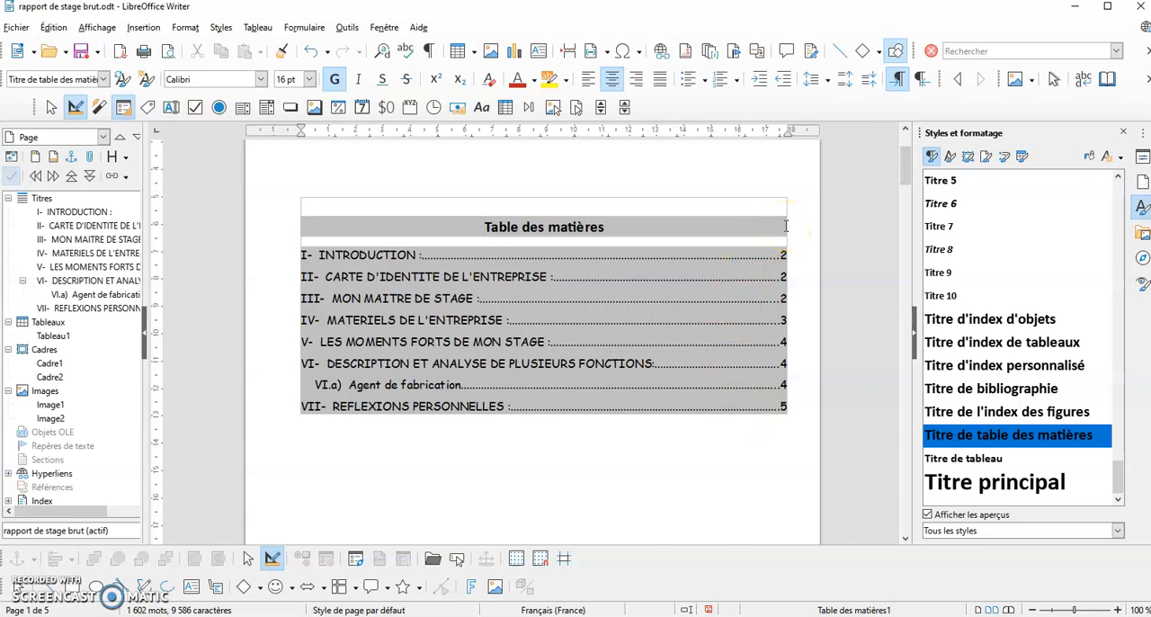
scroll(786, 231, up, 2)
scroll(786, 231, down, 2)
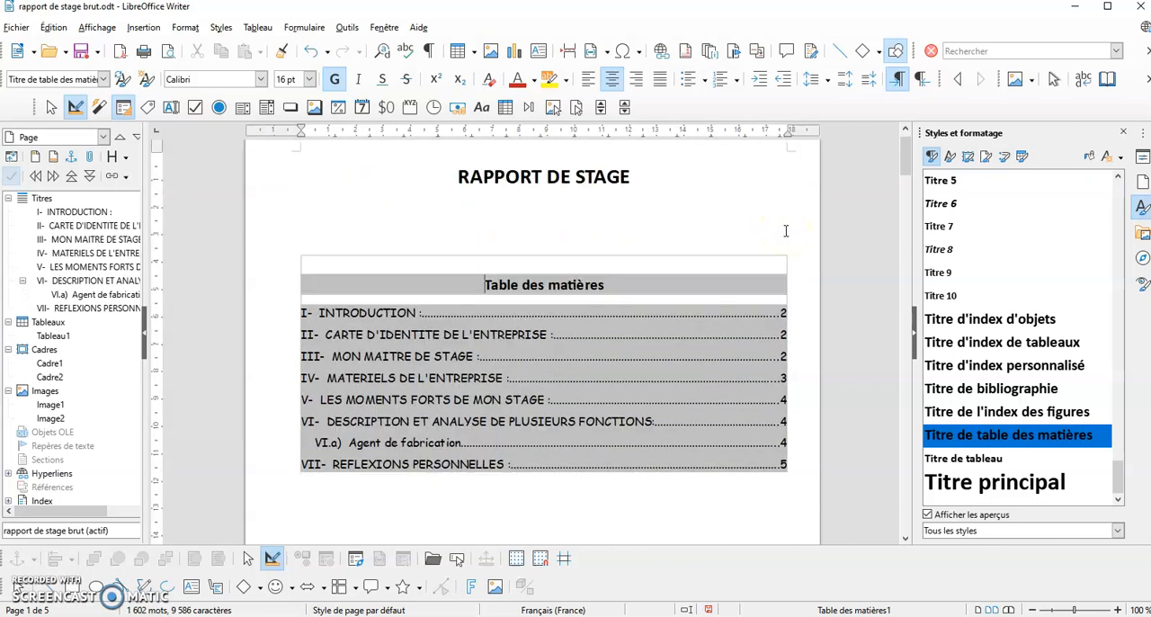
scroll(785, 231, down, 1)
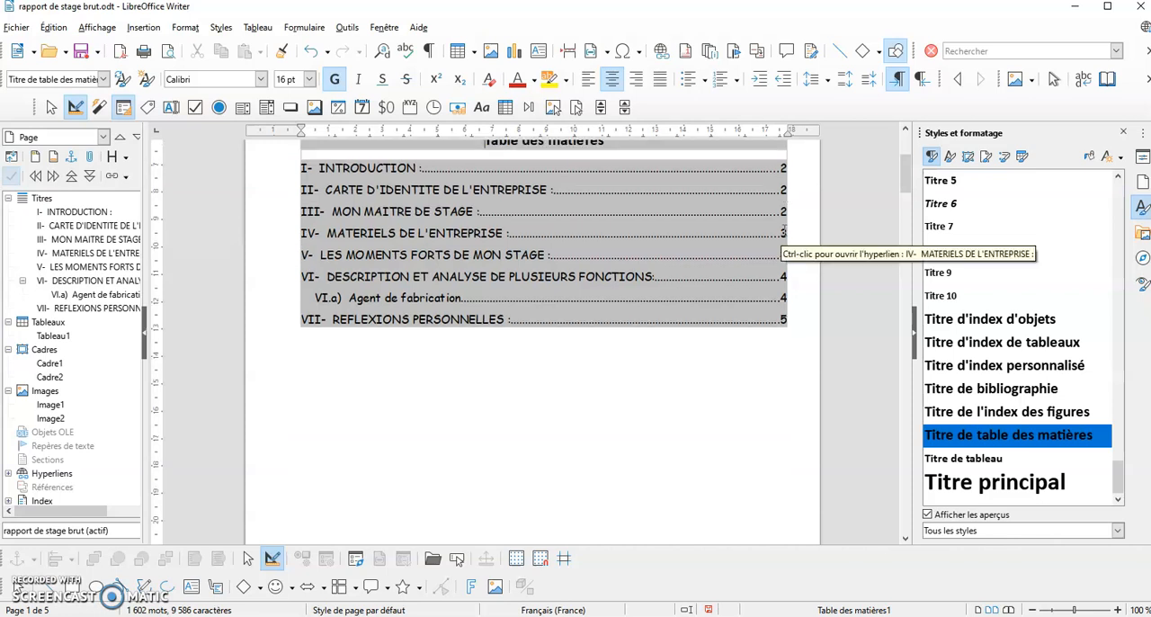
drag(905, 175, 898, 285)
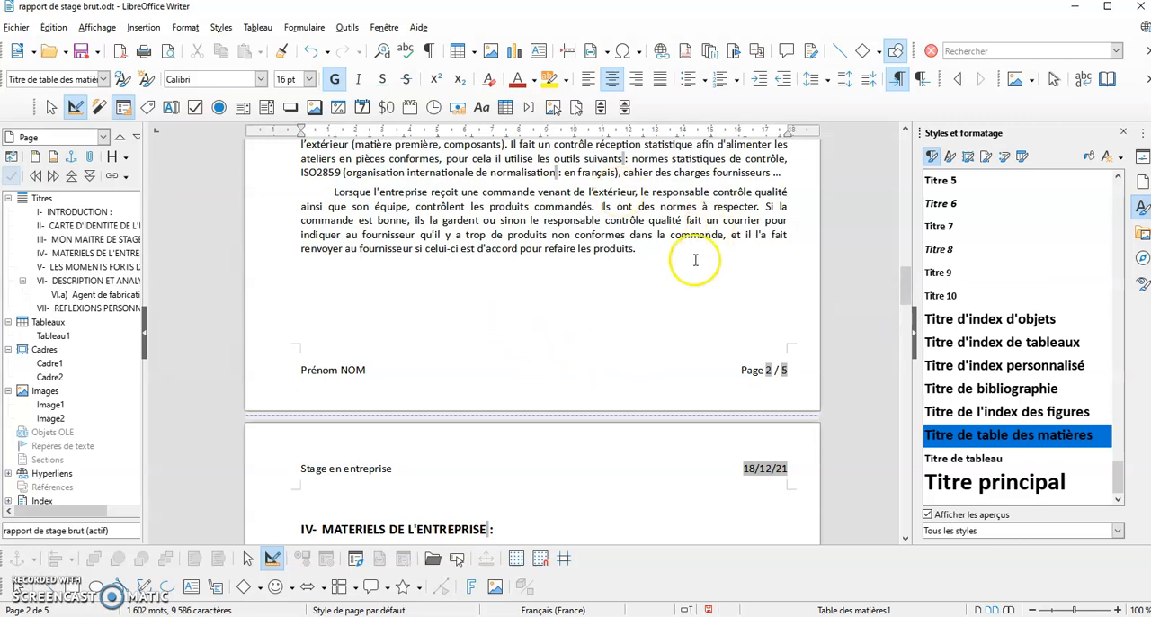